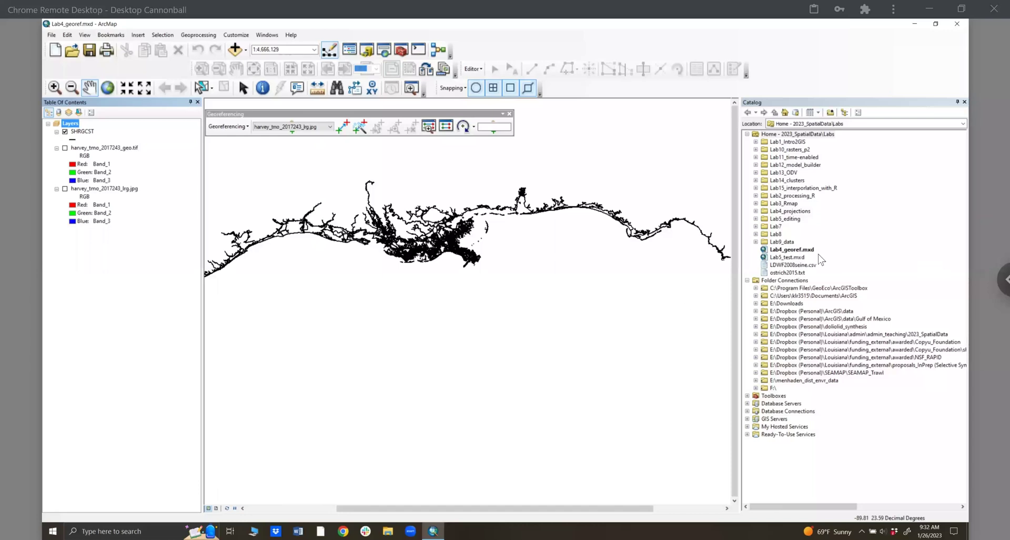
Open the Lab5_test.mxd map document, saving the changes to Lab4_georef.mxd.
double_click(787, 258)
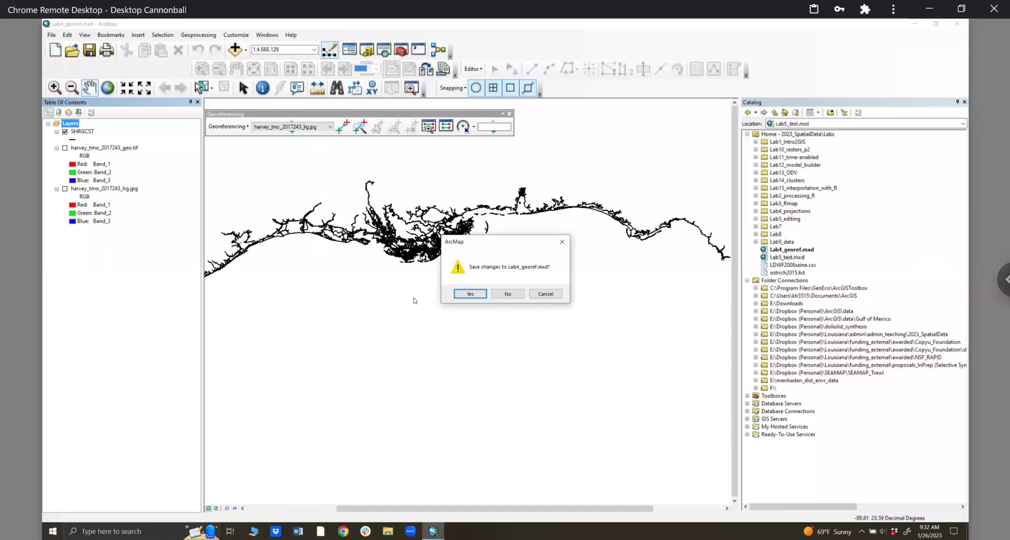
click(475, 294)
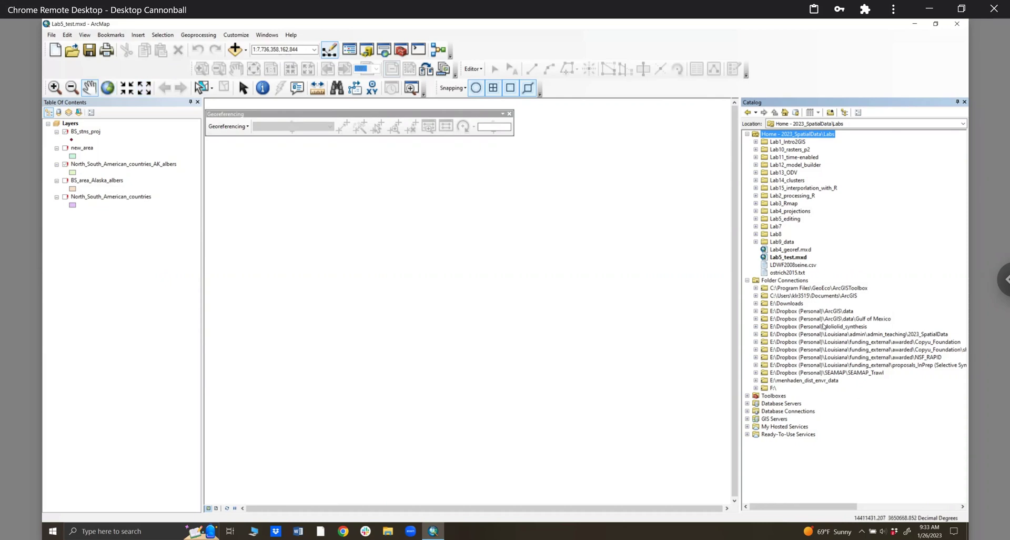
Expand the 2023_SpatialData folder connection down to labs and Lab5_editing to list the lab's data files.
click(756, 335)
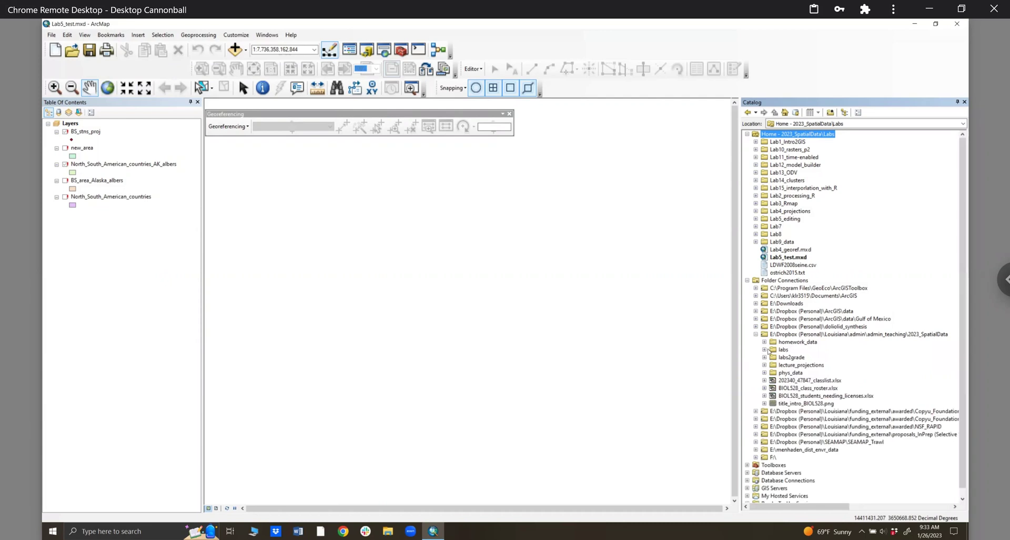
click(765, 349)
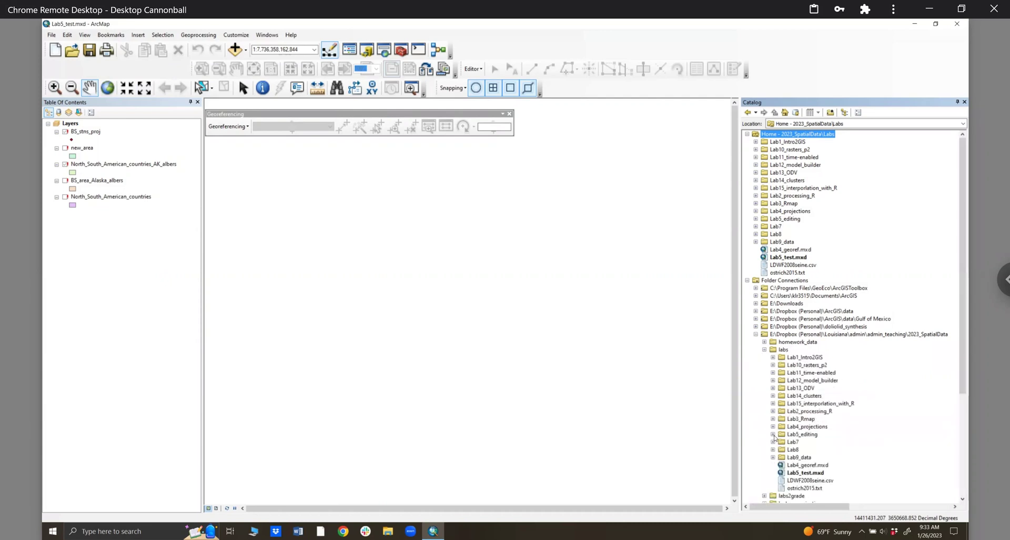
click(774, 434)
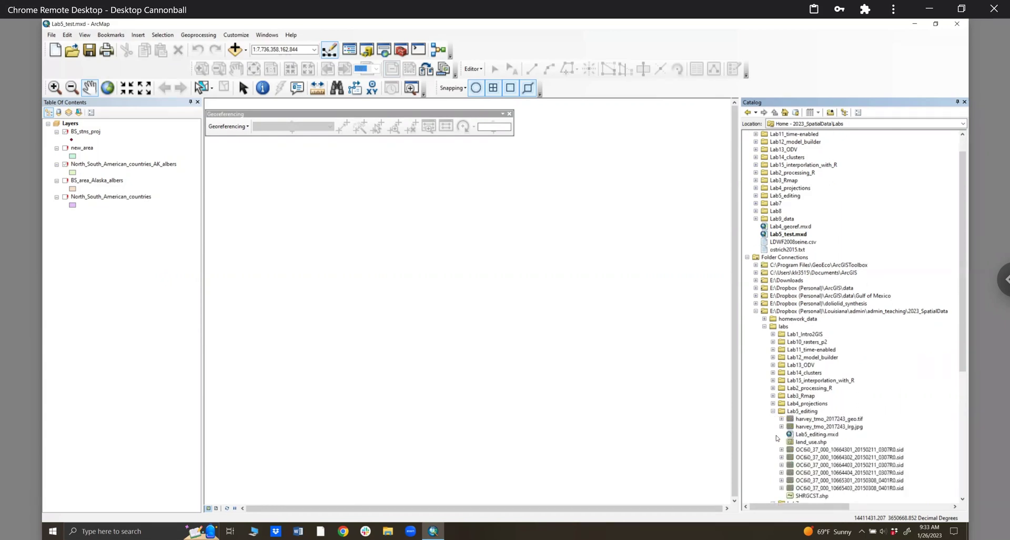
scroll(832, 443, down, 4)
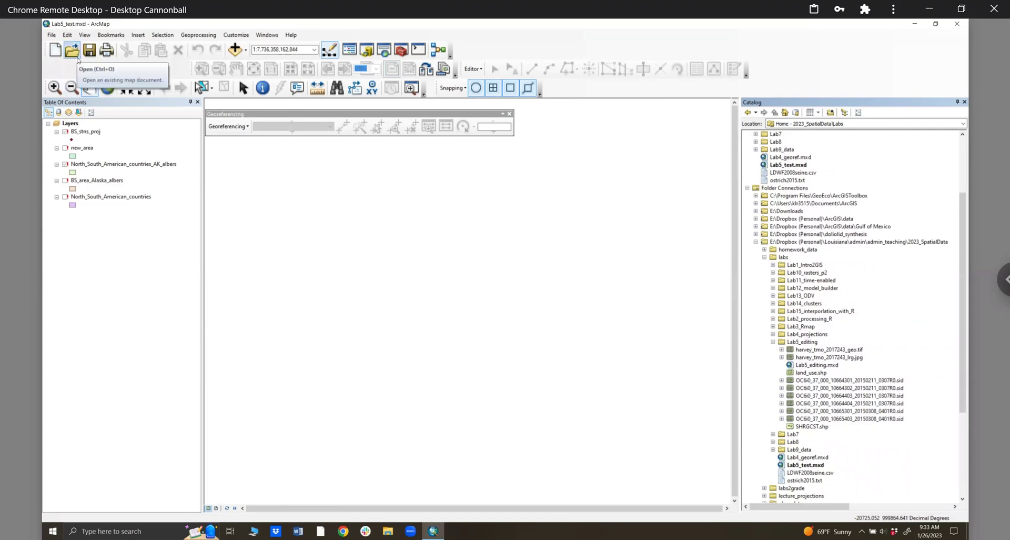
Remove all five layers from BS_stns_proj to North_South_American_countries, and close the Georeferencing toolbar.
click(84, 133)
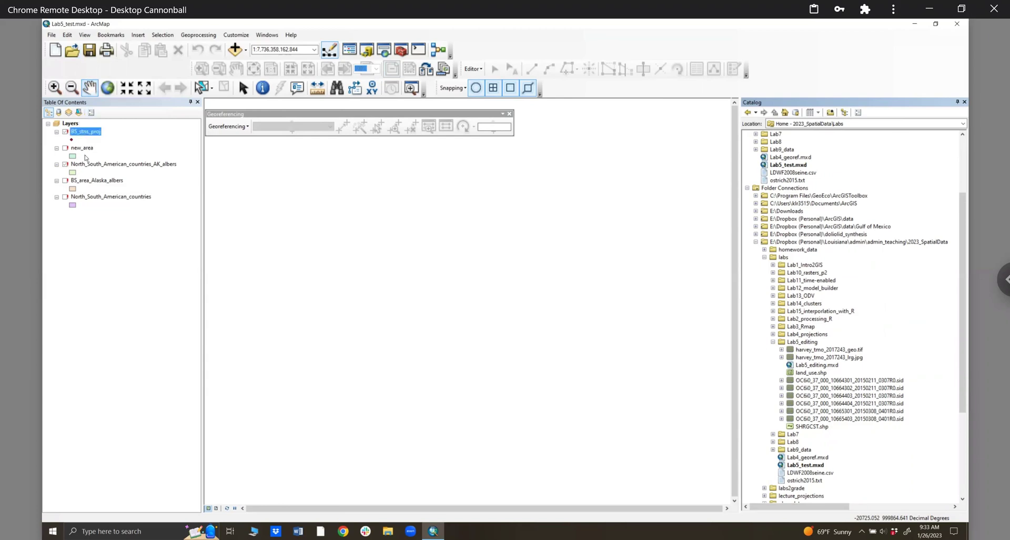
click(95, 203)
click(94, 197)
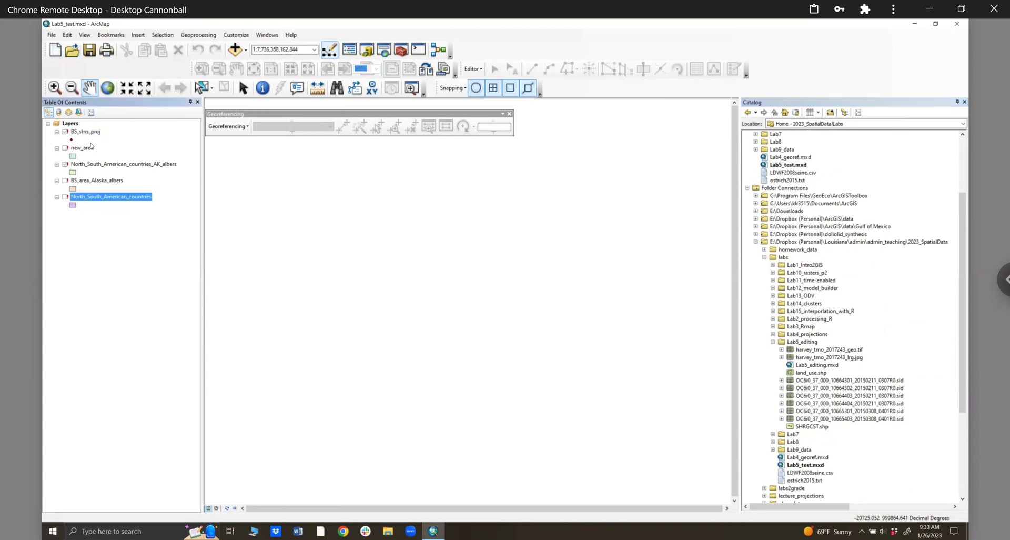
shift+click(83, 133)
right_click(83, 133)
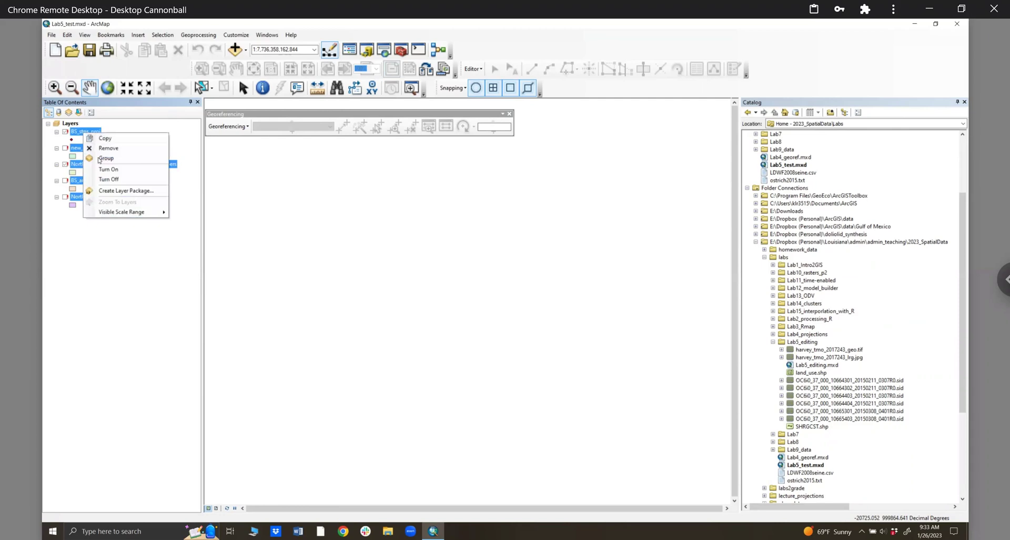
click(102, 148)
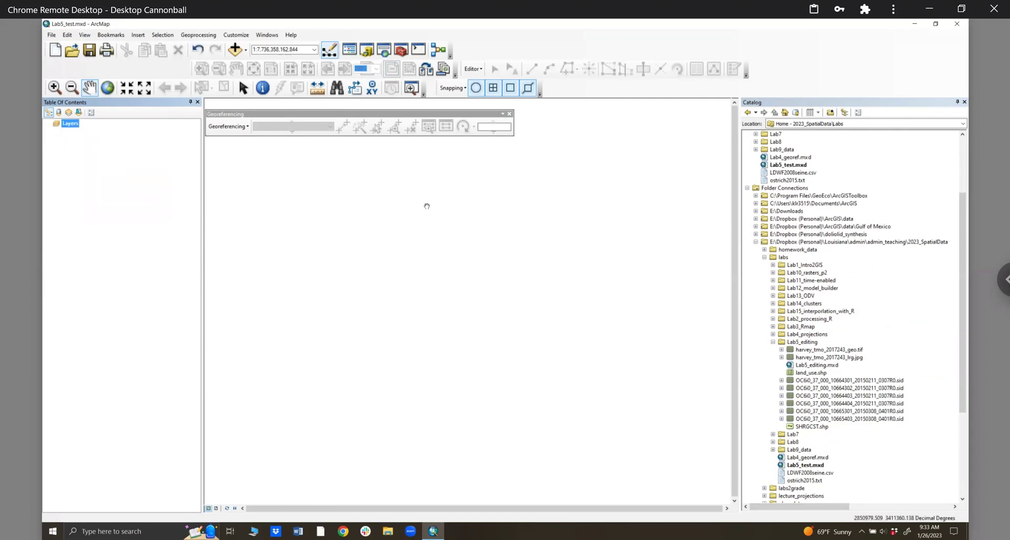
click(509, 114)
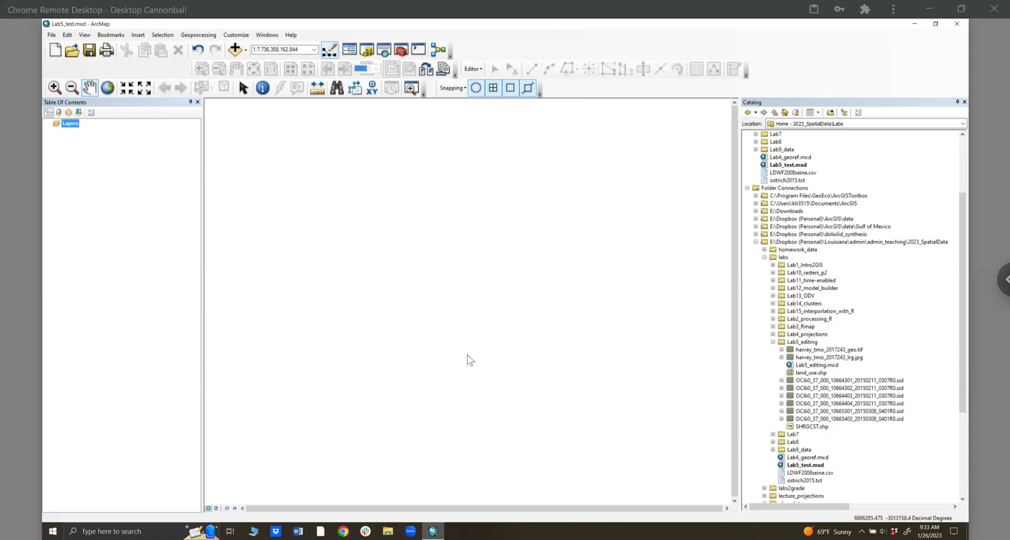
click(392, 308)
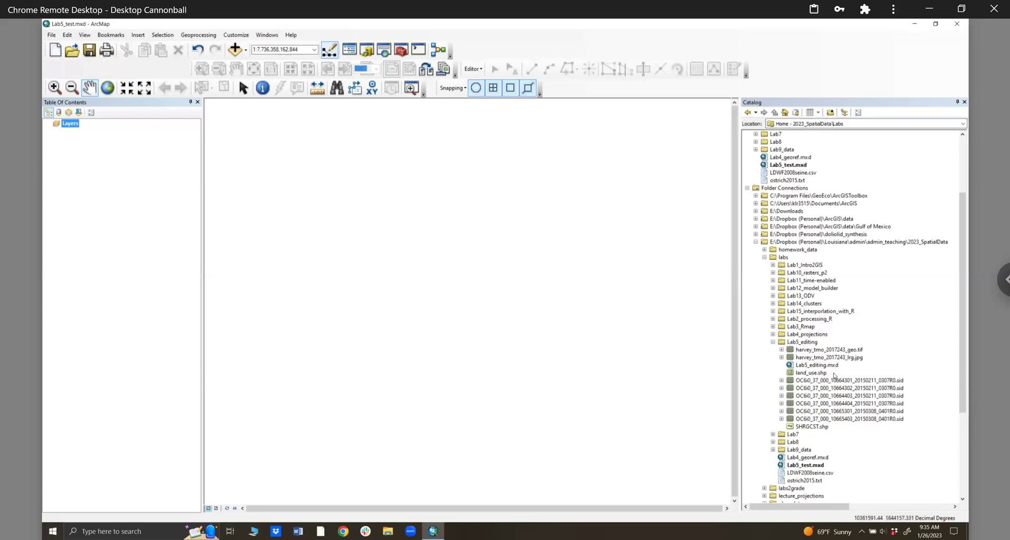
Add the OC6i0_37_000_10664301_20150211_0307R0.sid and OC6i0_37_000_10664302_20150211_0307R0.sid images from Lab5_editing to the map.
click(846, 379)
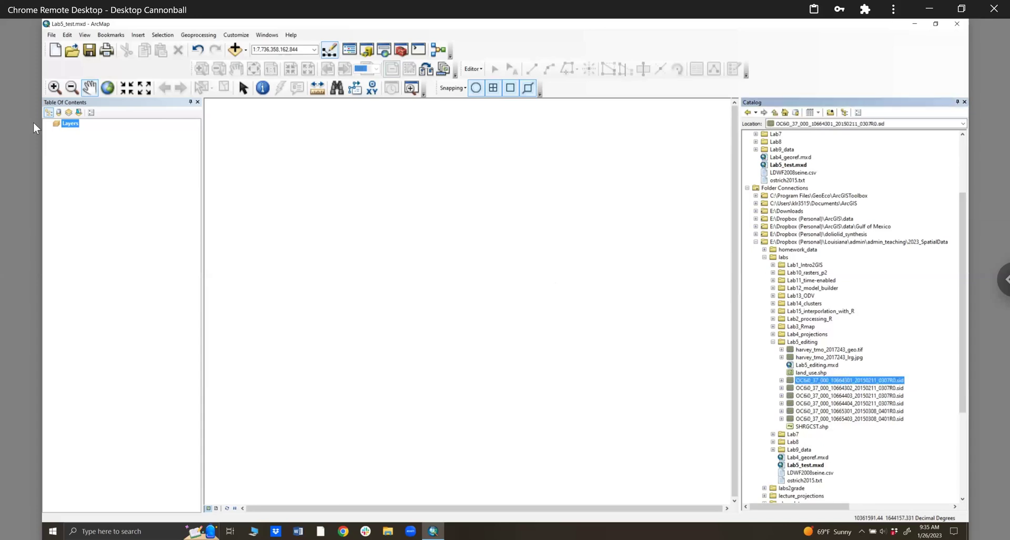
drag(51, 141, 50, 136)
click(842, 380)
click(843, 388)
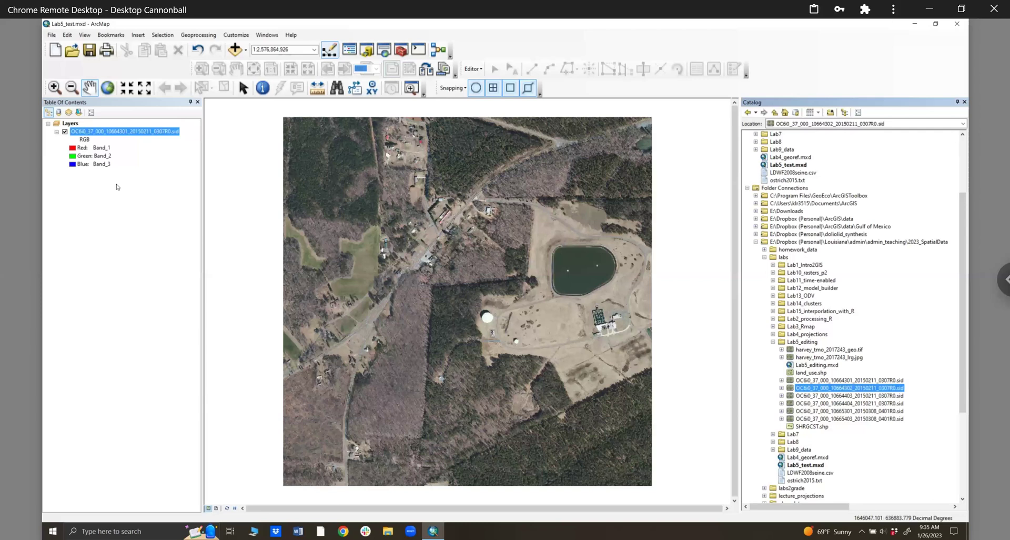
drag(117, 187, 117, 187)
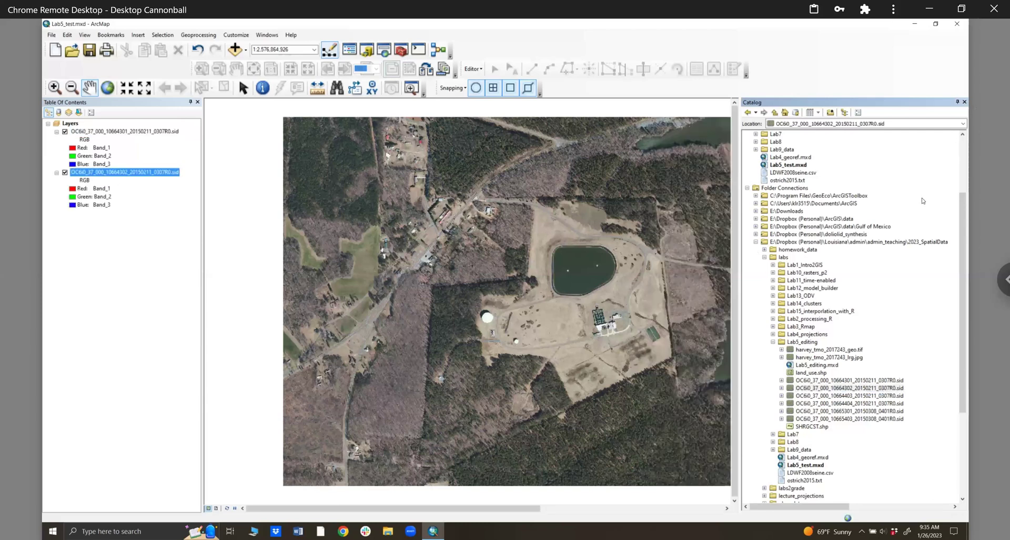
Hide the Catalog and examine the two adjoining aerial images across the widened map.
click(963, 102)
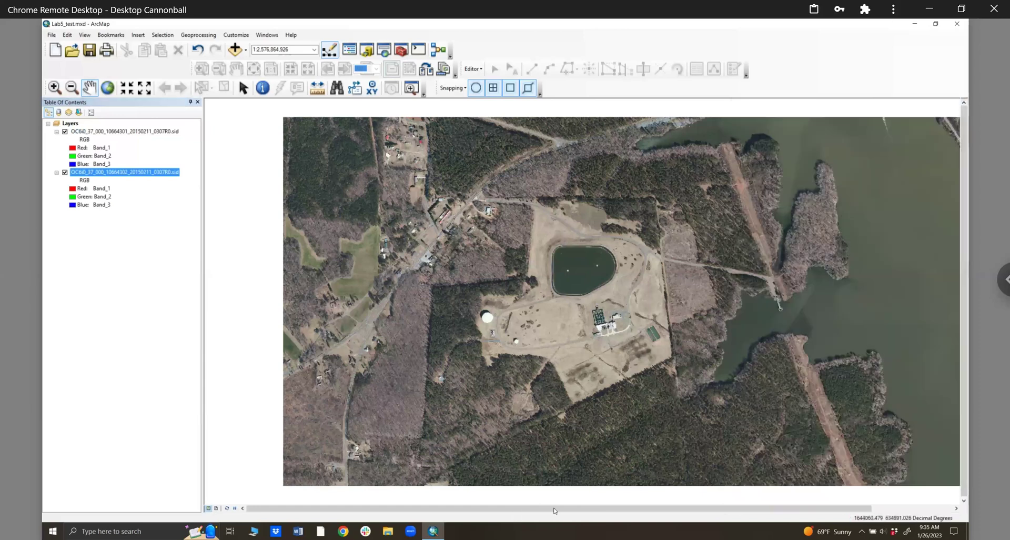
scroll(612, 509, right, 3)
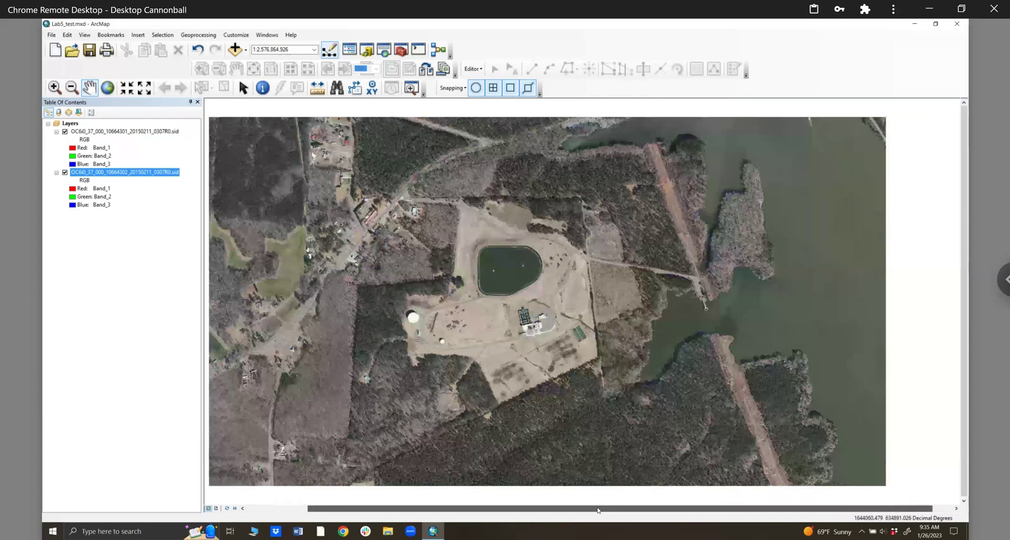
scroll(595, 501, left, 1)
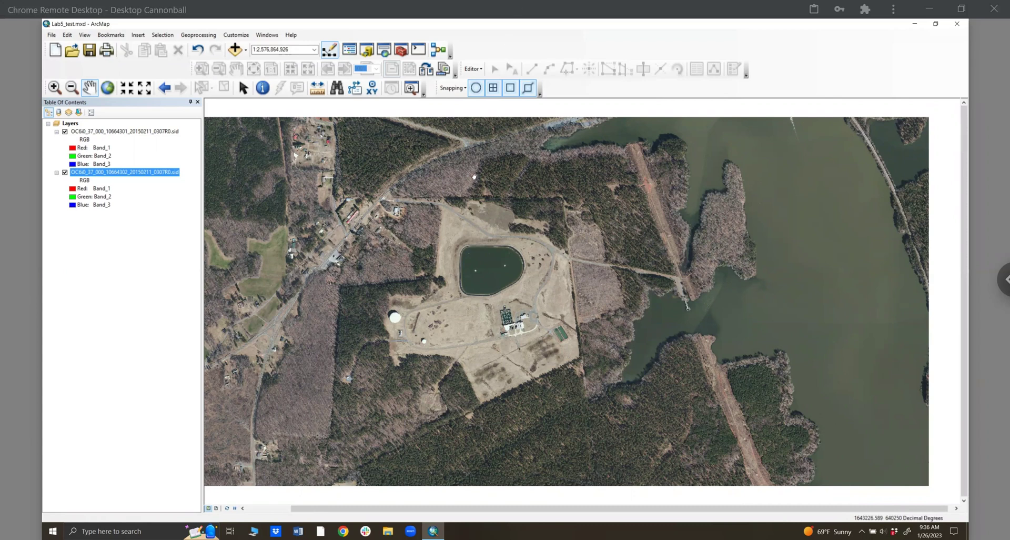
click(474, 72)
click(474, 72)
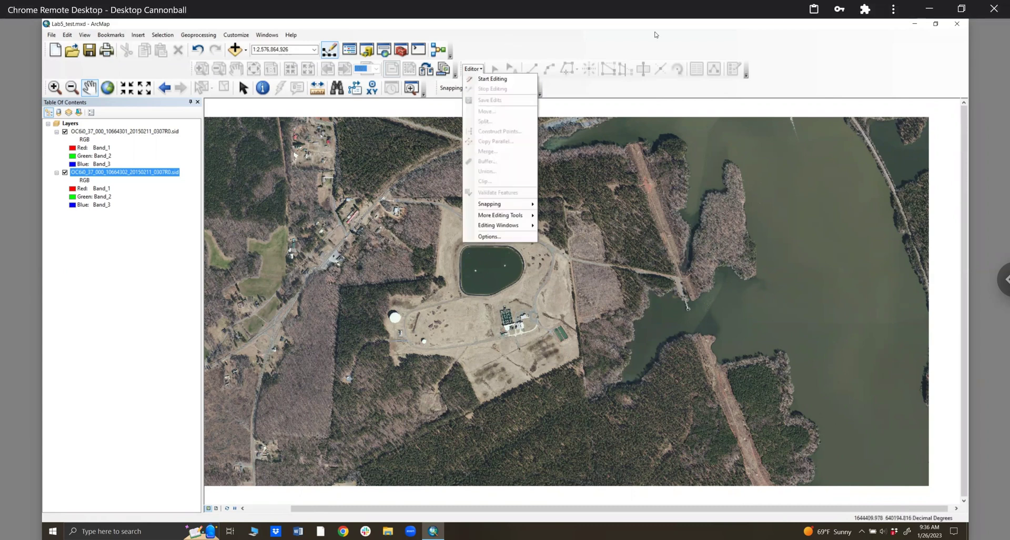
click(474, 73)
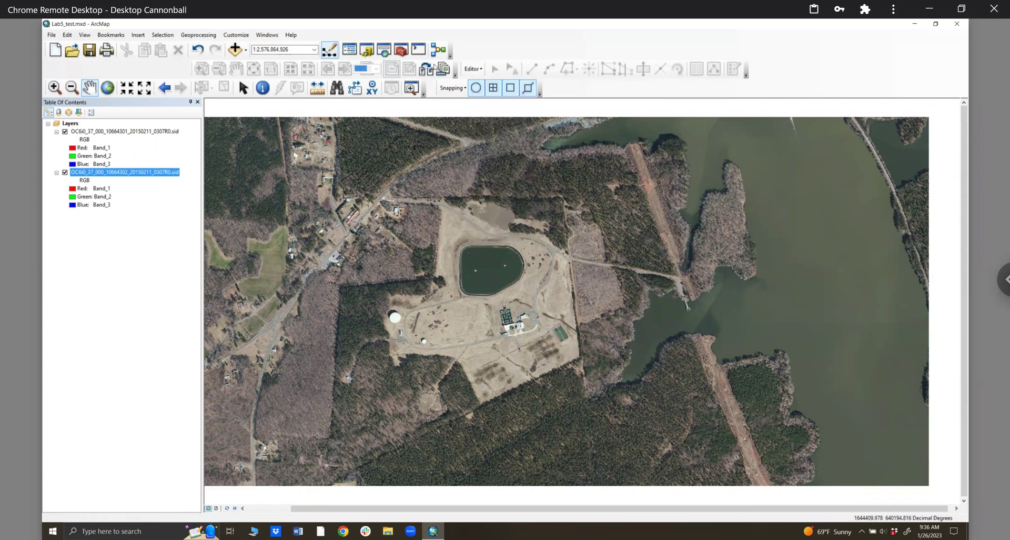
Set up a new shapefile in the Lab5_editing folder, named landuse, with the Polygon feature type.
click(365, 52)
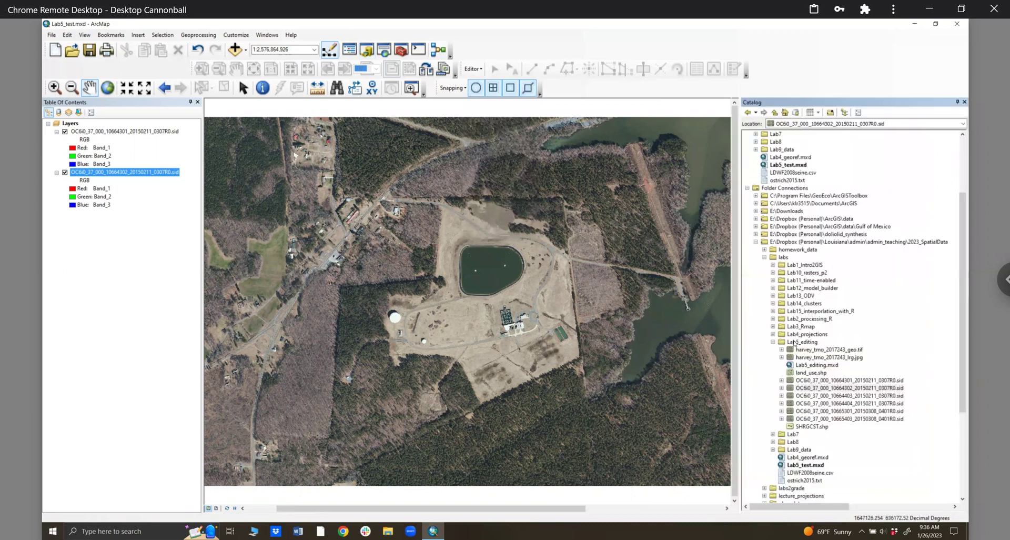
right_click(796, 342)
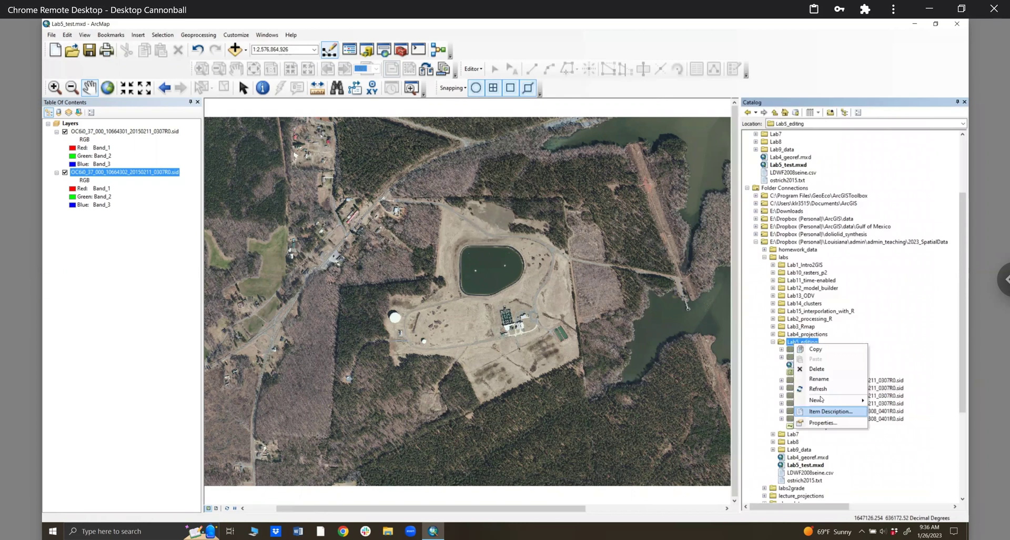
mouse_move(821, 398)
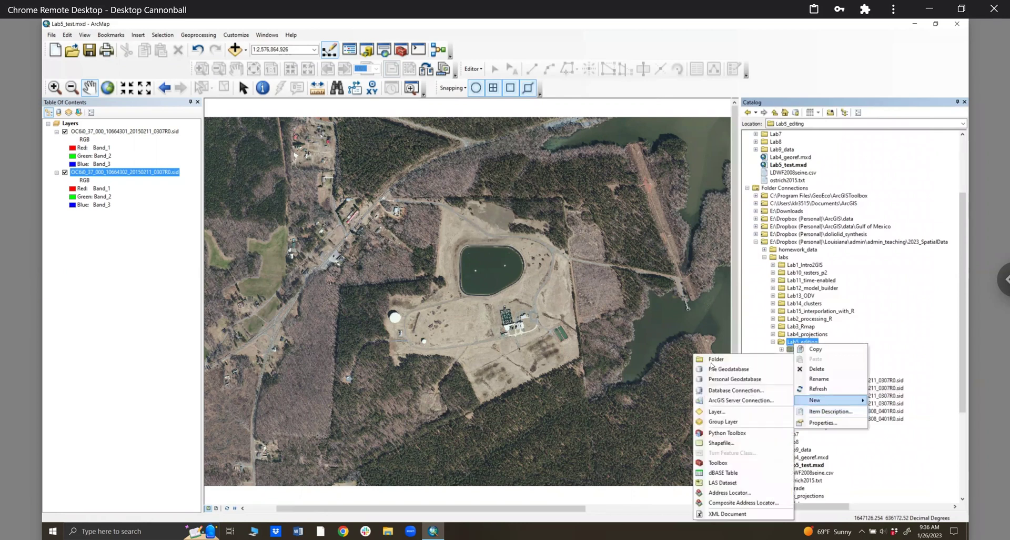
click(720, 443)
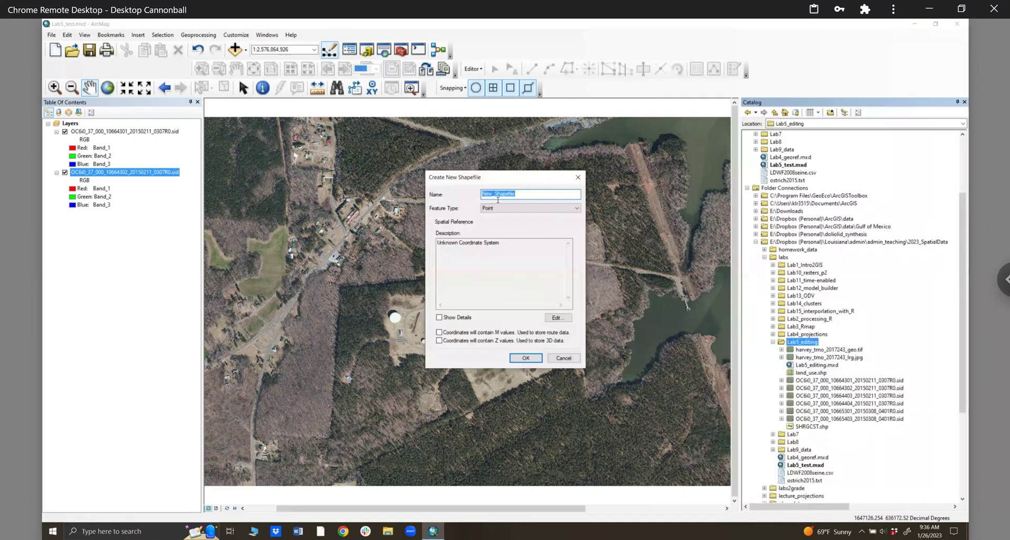
text(landuse)
click(531, 208)
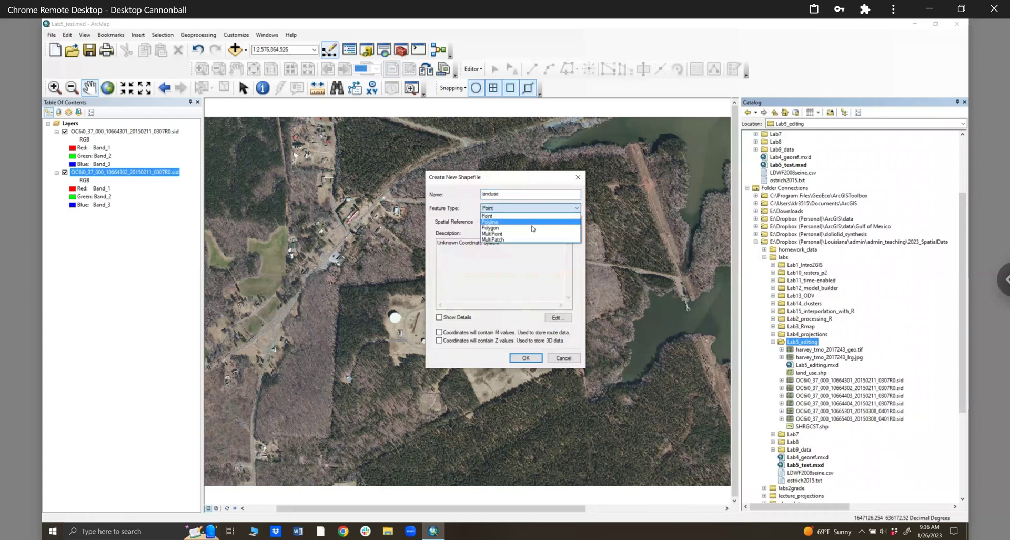
click(532, 227)
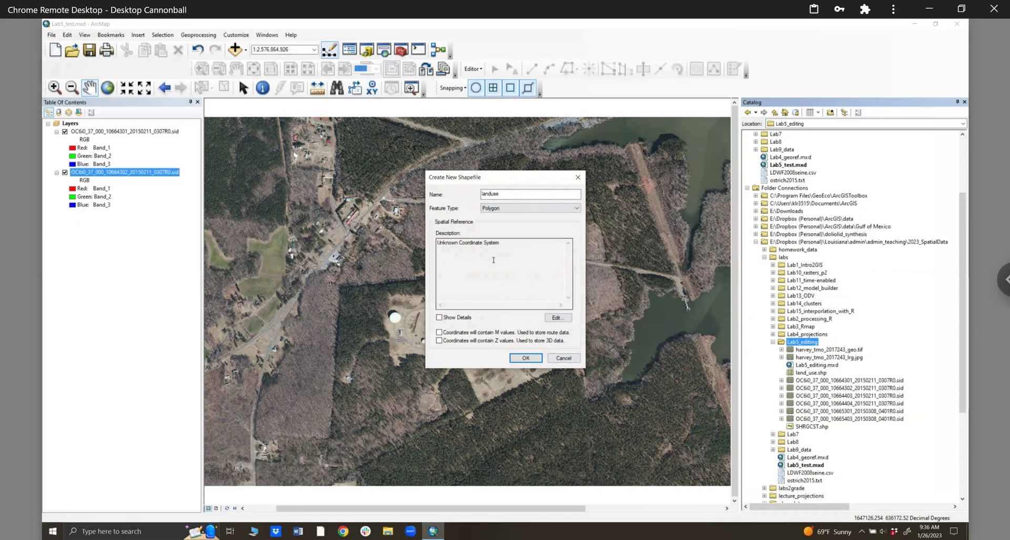
Import the coordinate system from OC6i0_37_000_10664301_20150211_0307R0.sid for the landuse shapefile and create the shapefile.
click(559, 318)
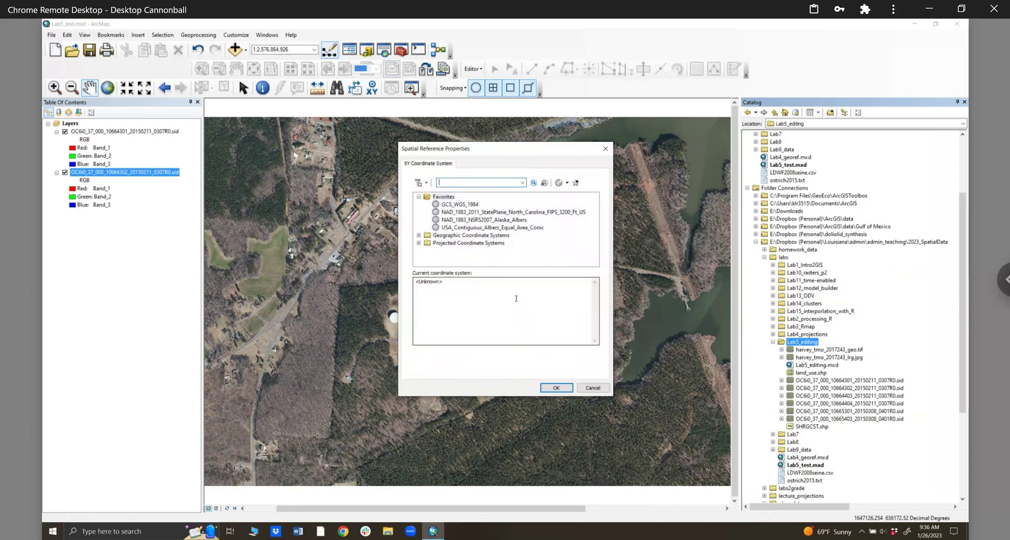
click(566, 182)
click(577, 208)
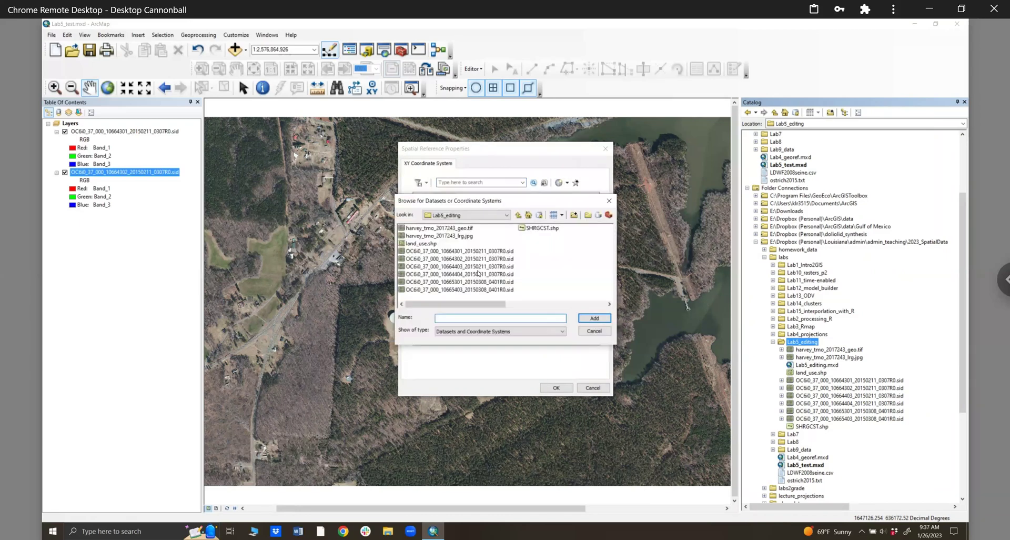
click(487, 252)
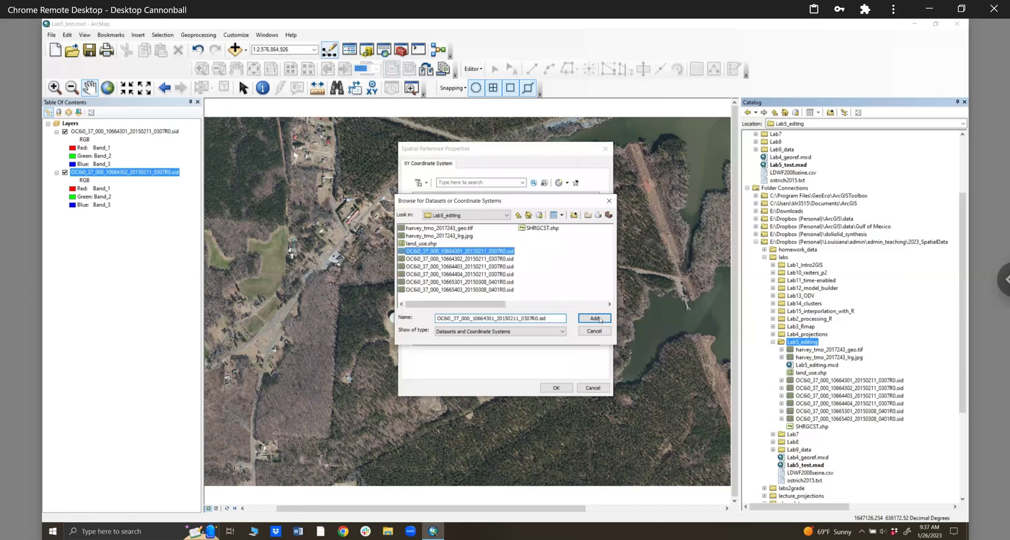
click(599, 319)
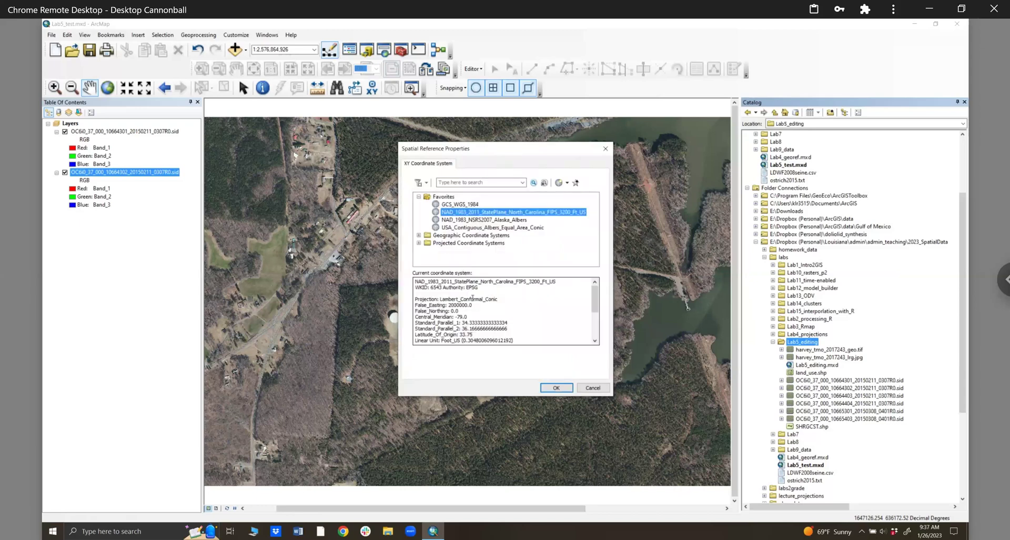
click(545, 391)
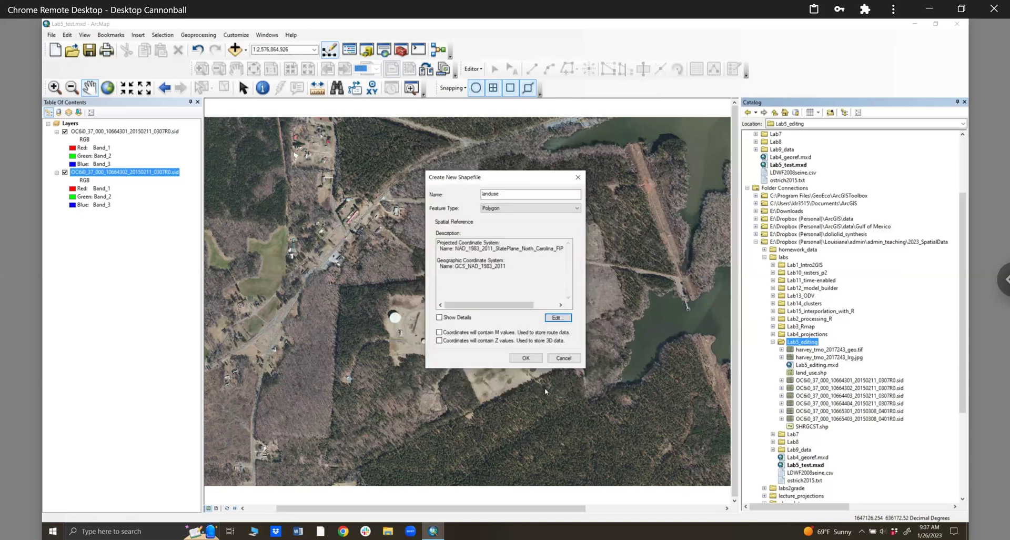
click(526, 358)
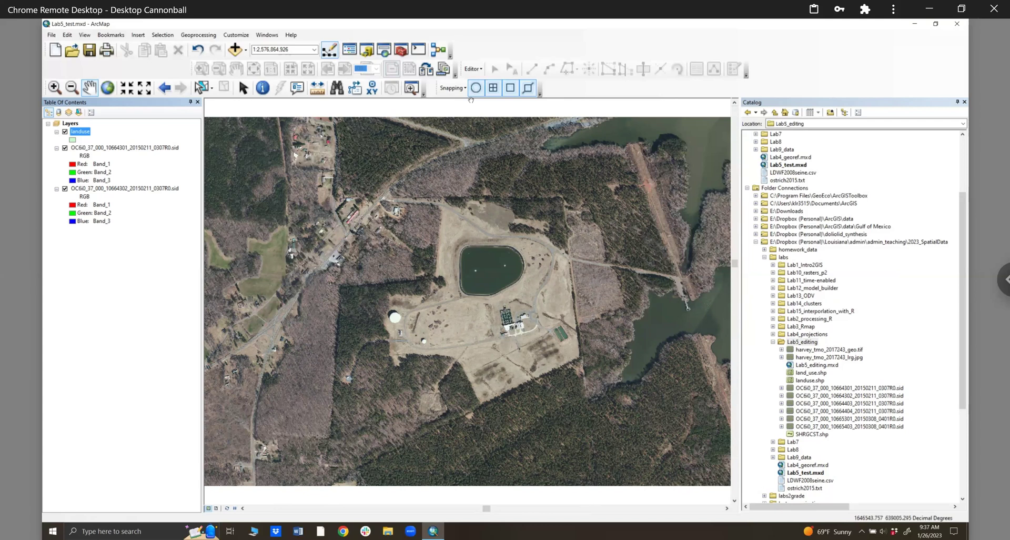
Open the attribute table of the landuse layer.
click(474, 69)
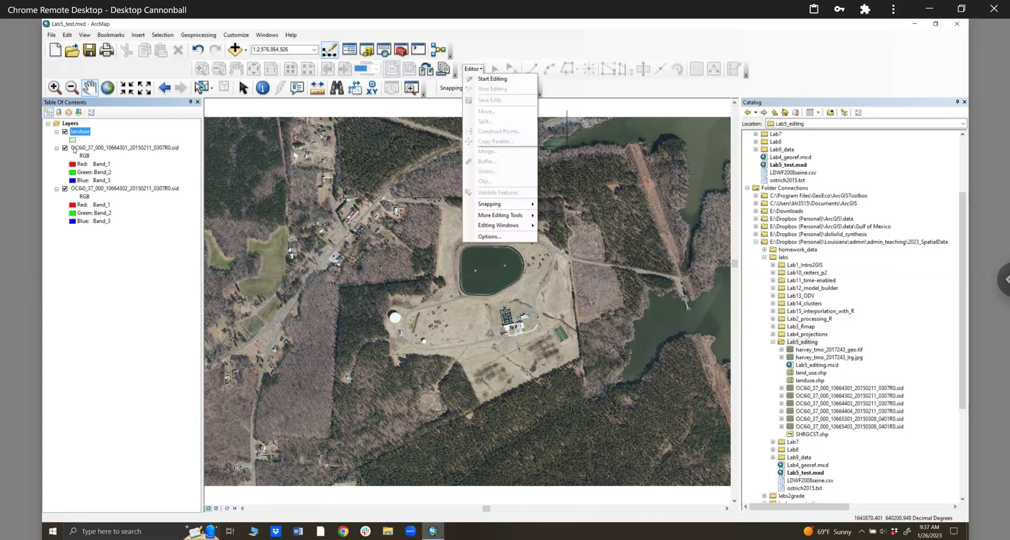
right_click(80, 132)
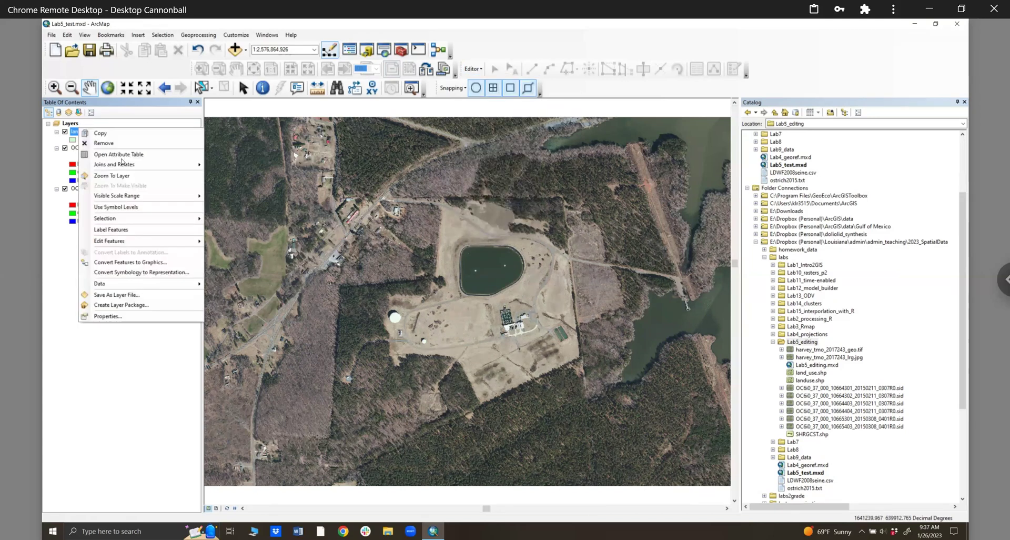
click(105, 155)
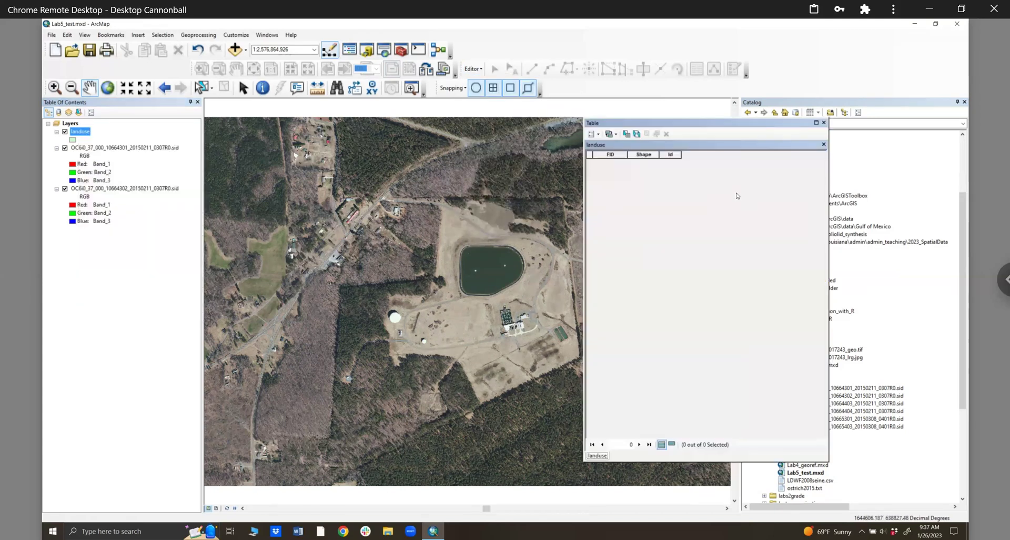
Close the landuse attribute table and start an editing session, continuing past the spatial reference warning.
click(823, 122)
click(476, 69)
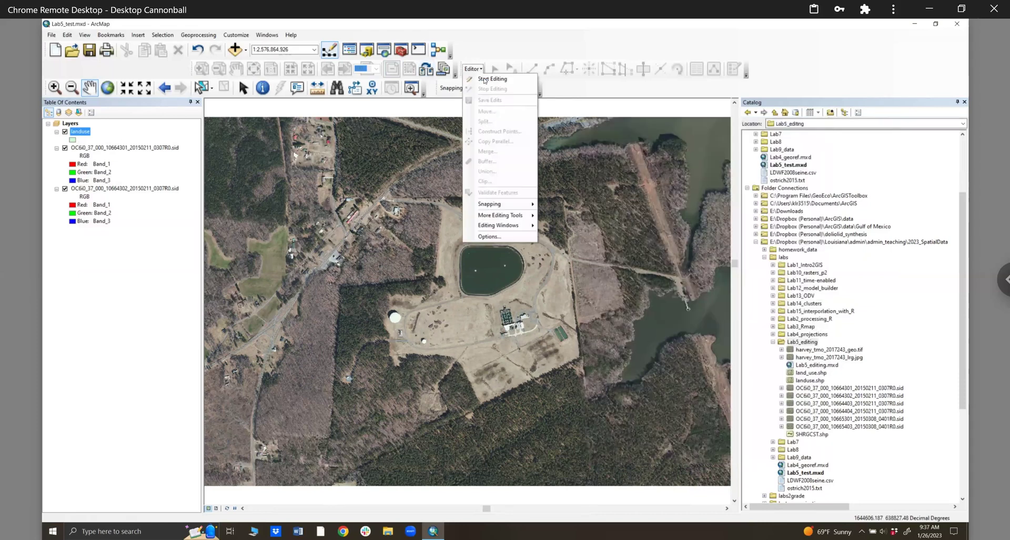
click(484, 79)
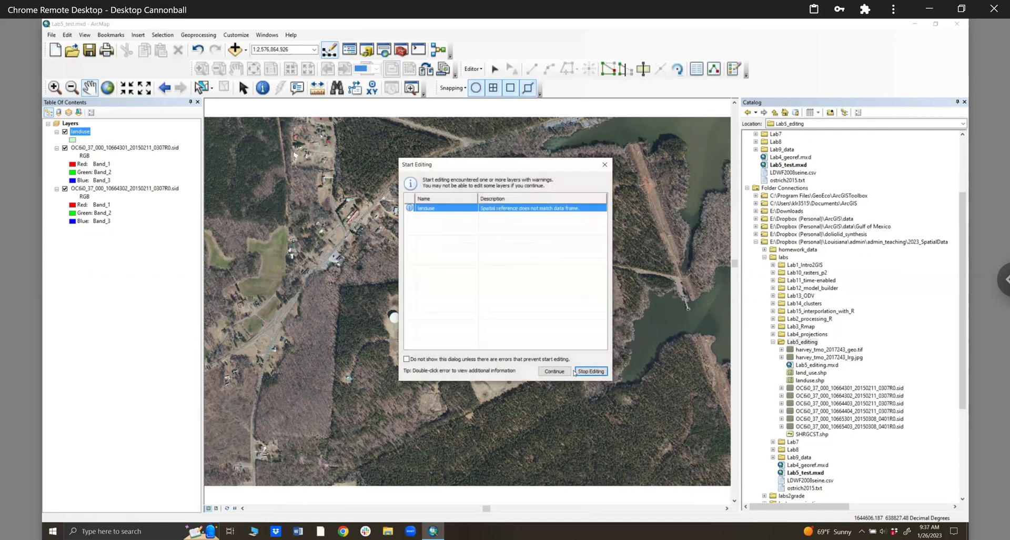
click(554, 371)
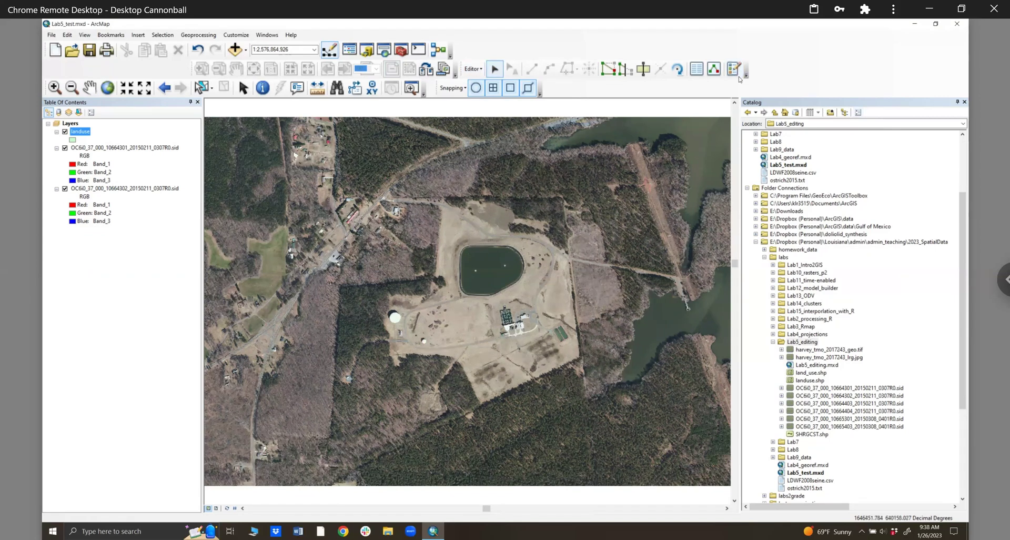
Show the Create Features window, select the landuse template and hide the Catalog.
click(734, 68)
click(864, 133)
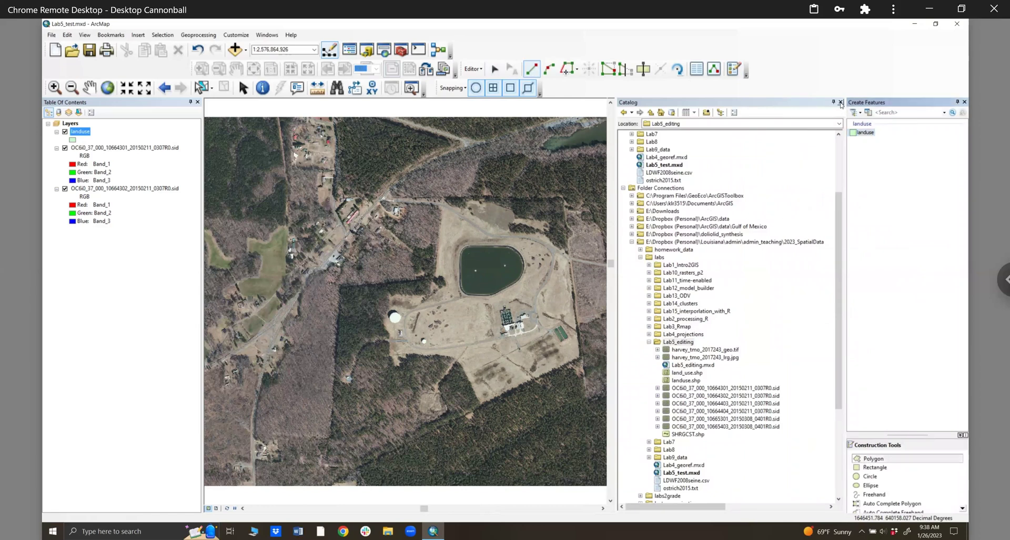
click(840, 102)
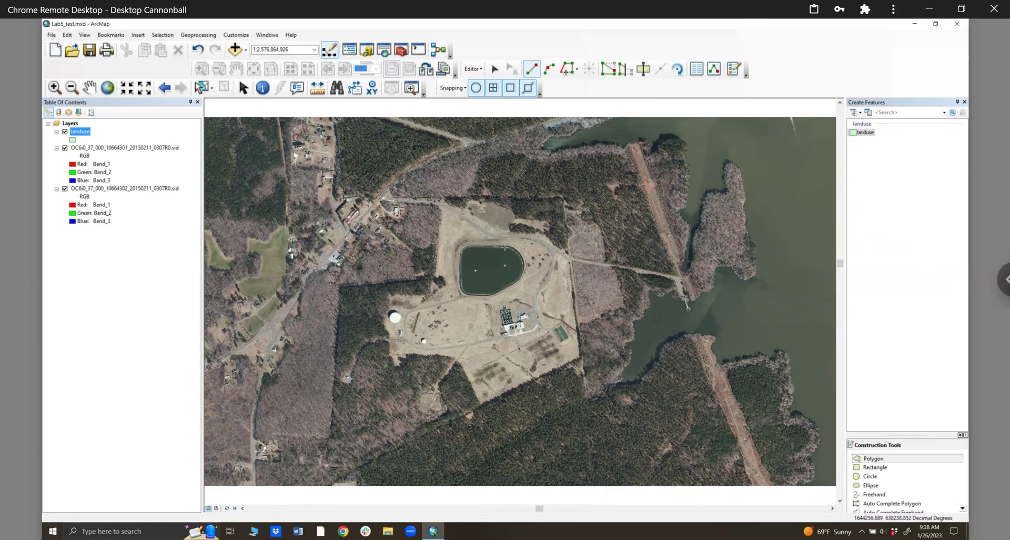
Digitize the dark pond in the central clearing as a landuse polygon along its shoreline and save the edits.
click(475, 245)
click(476, 245)
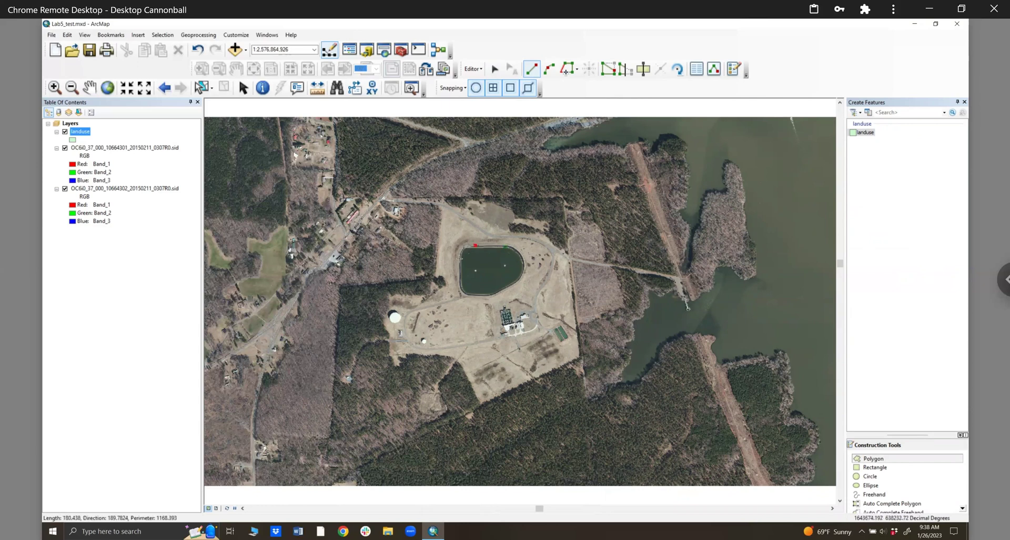
click(461, 247)
click(459, 260)
click(456, 274)
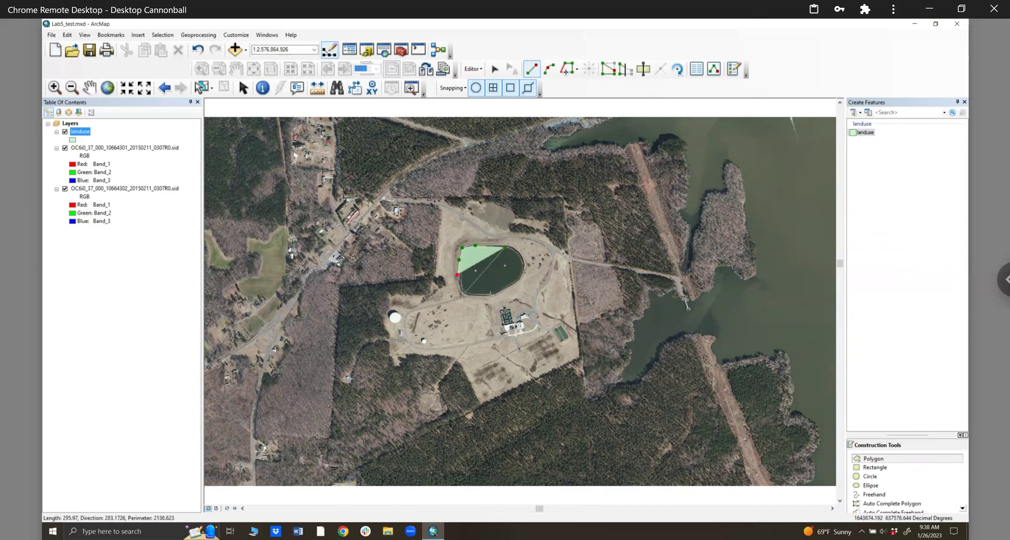
click(462, 295)
click(489, 297)
click(510, 285)
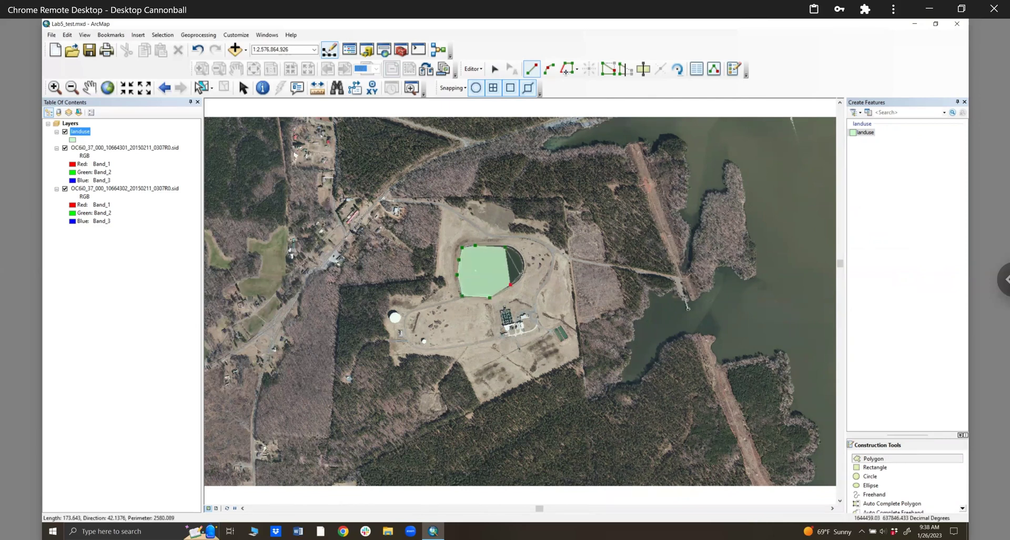
click(522, 273)
click(514, 246)
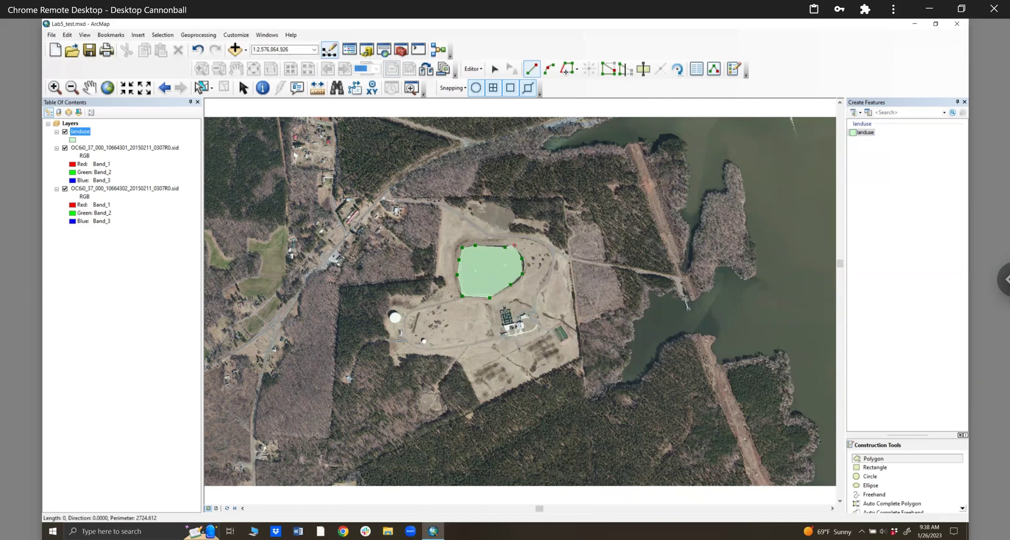
double_click(515, 245)
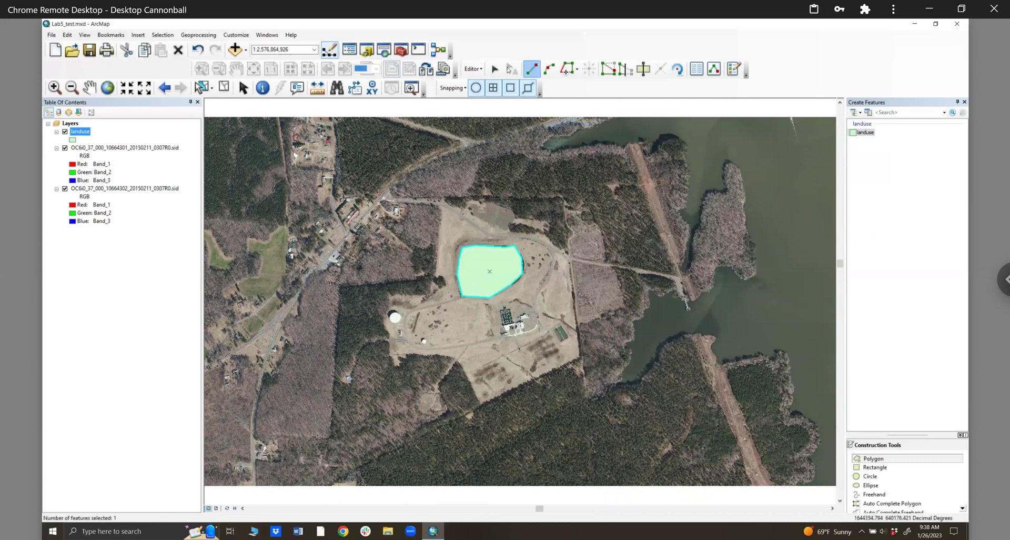
click(472, 69)
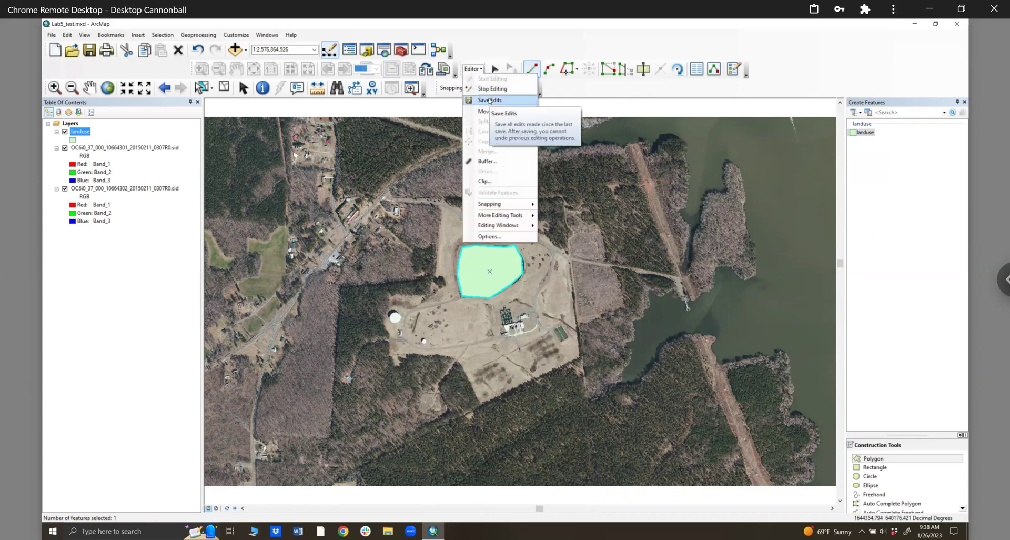
click(489, 100)
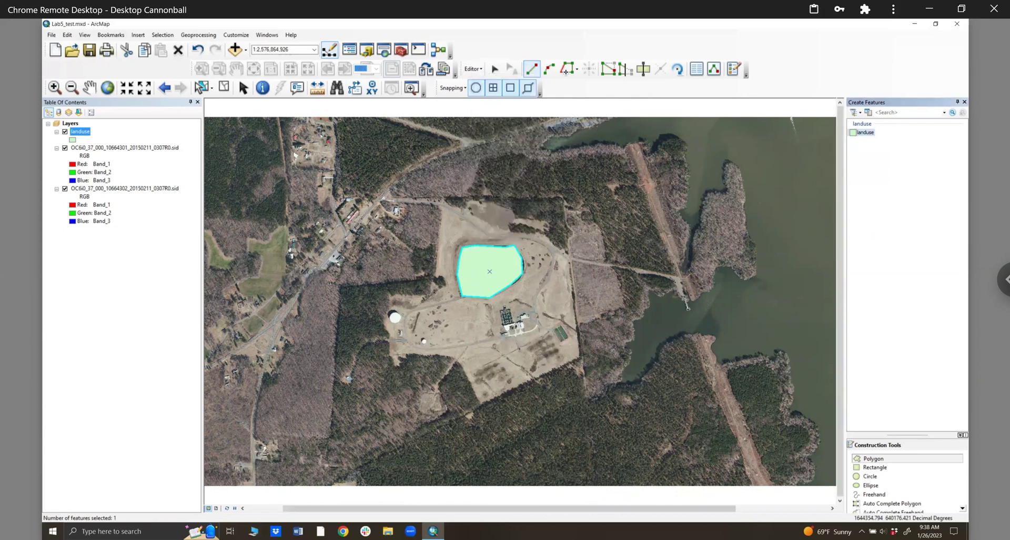
Check the new polygon's record in the landuse attribute table and stop editing.
right_click(87, 132)
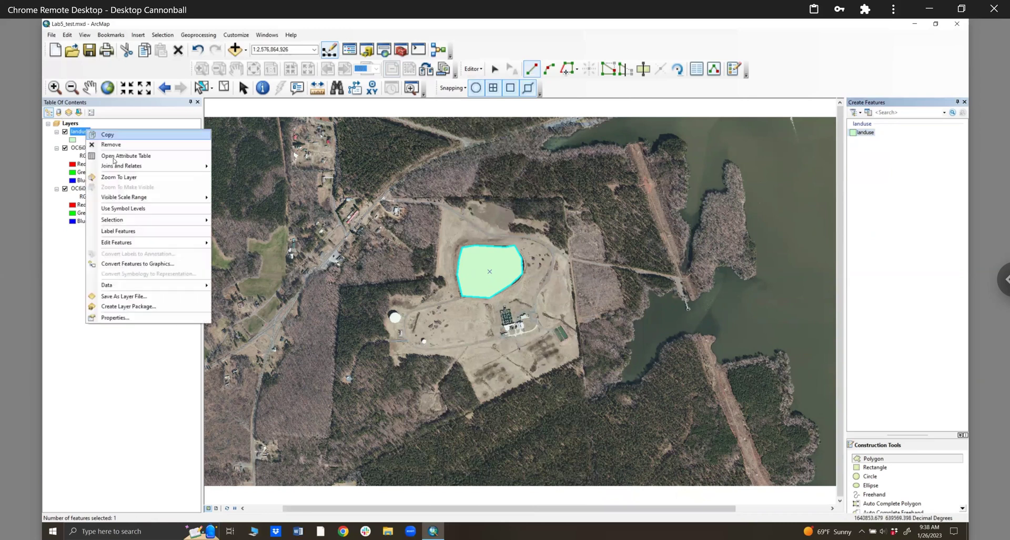
click(114, 160)
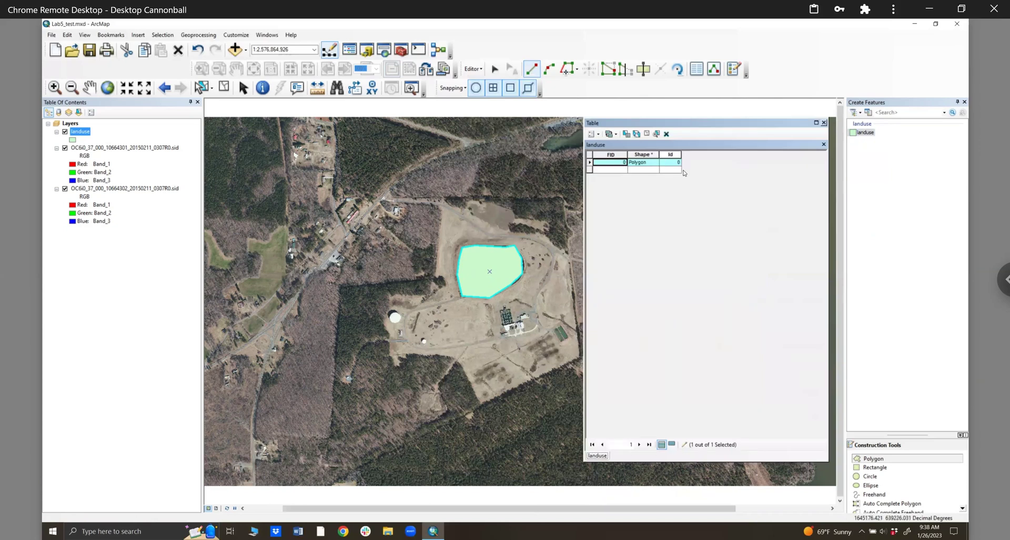
click(824, 123)
click(477, 69)
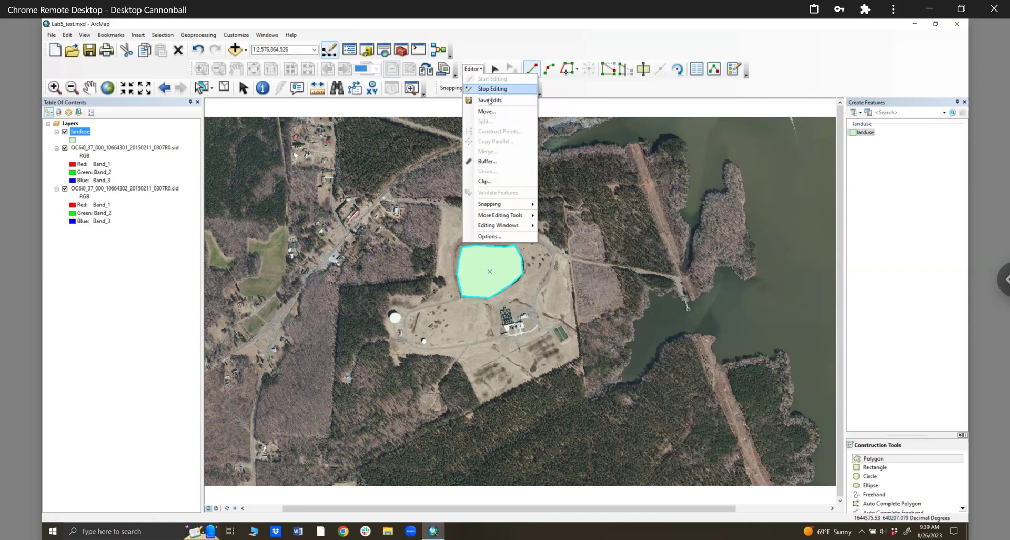
click(491, 88)
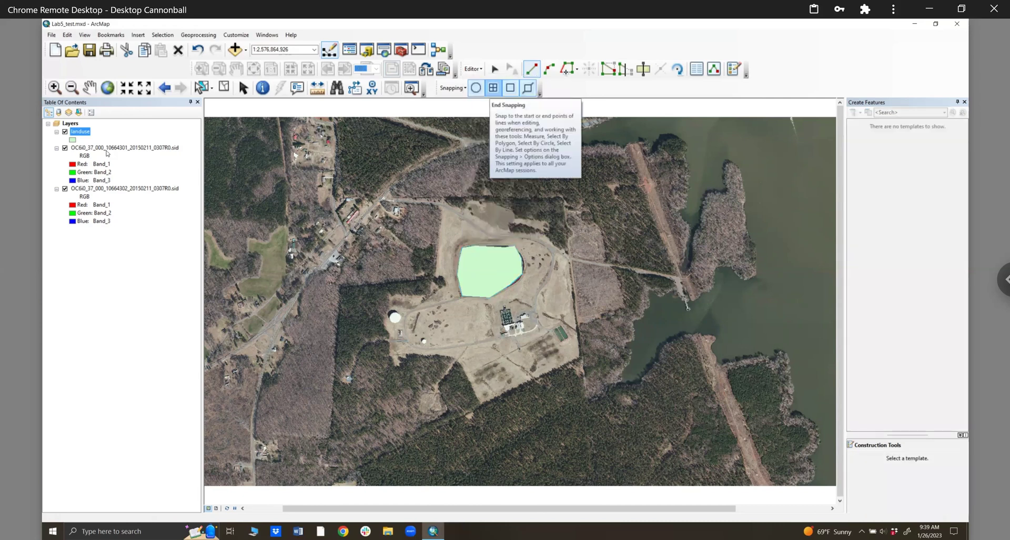
Add a Text field named land_type with length 50 to the landuse attribute table.
right_click(82, 131)
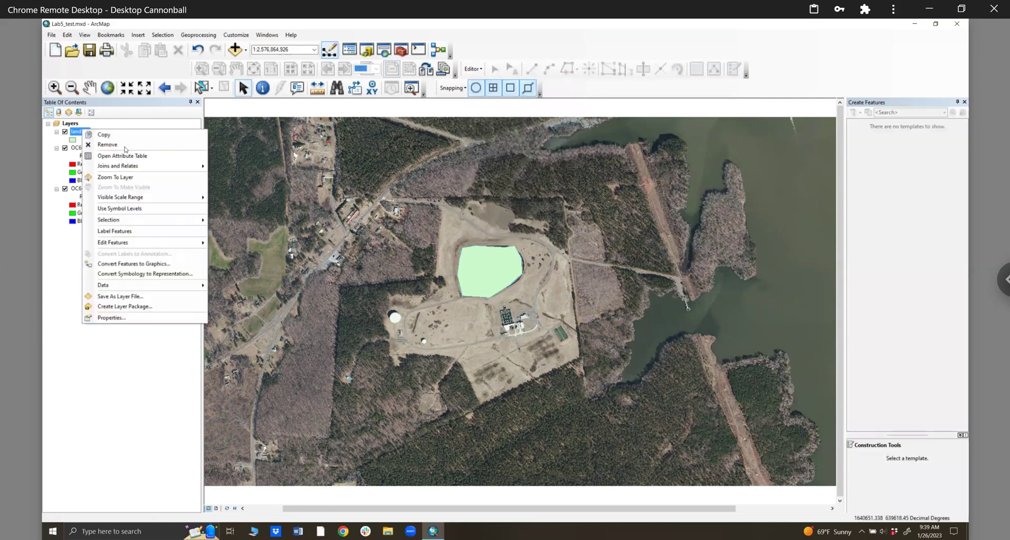
click(128, 159)
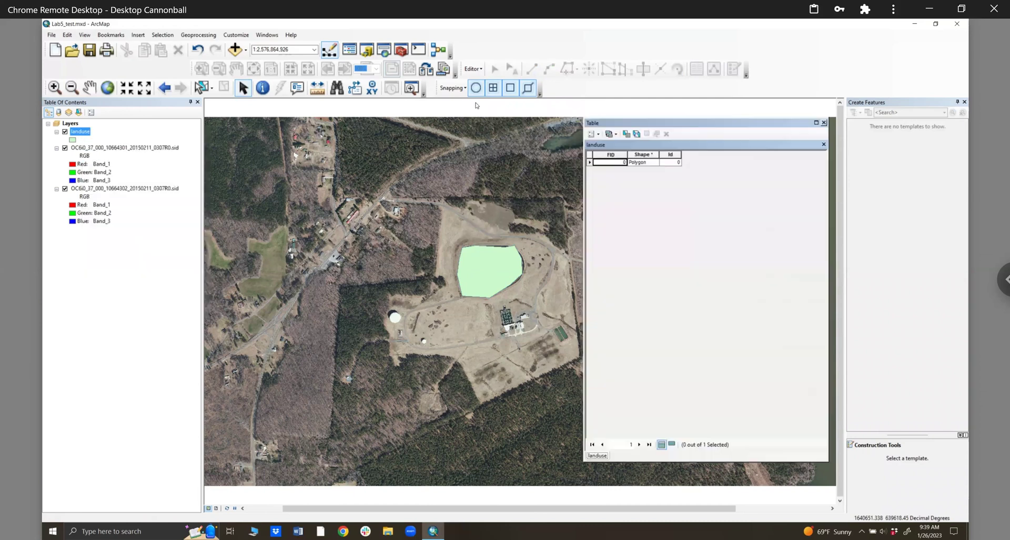
click(598, 135)
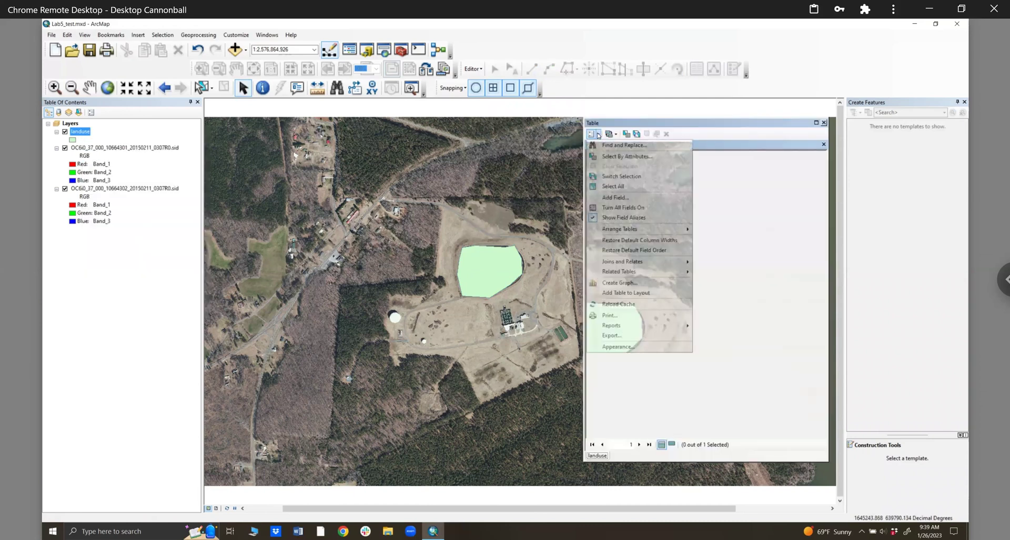
click(608, 200)
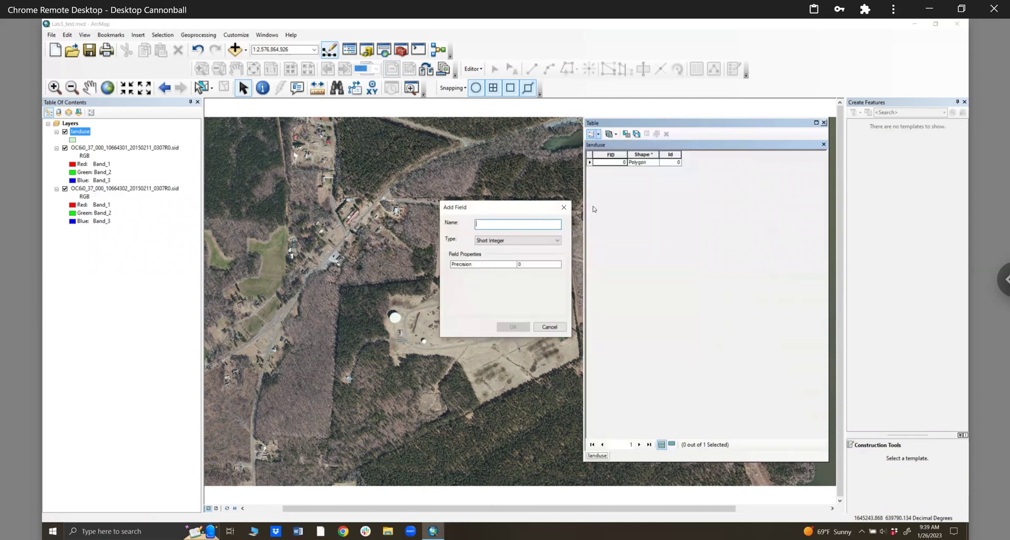
text(landr)
key(BackSpace)
text(type)
text(_)
click(491, 242)
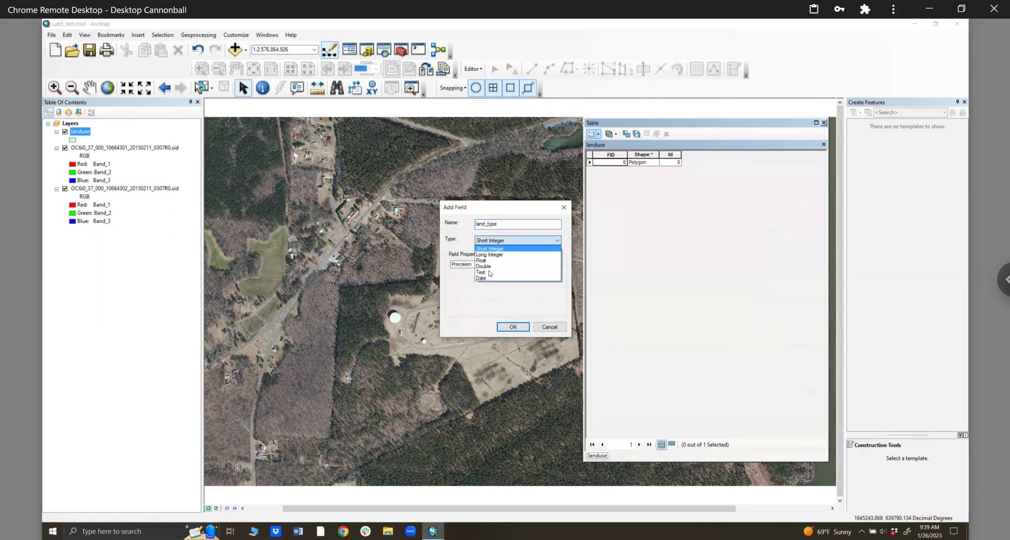
click(489, 272)
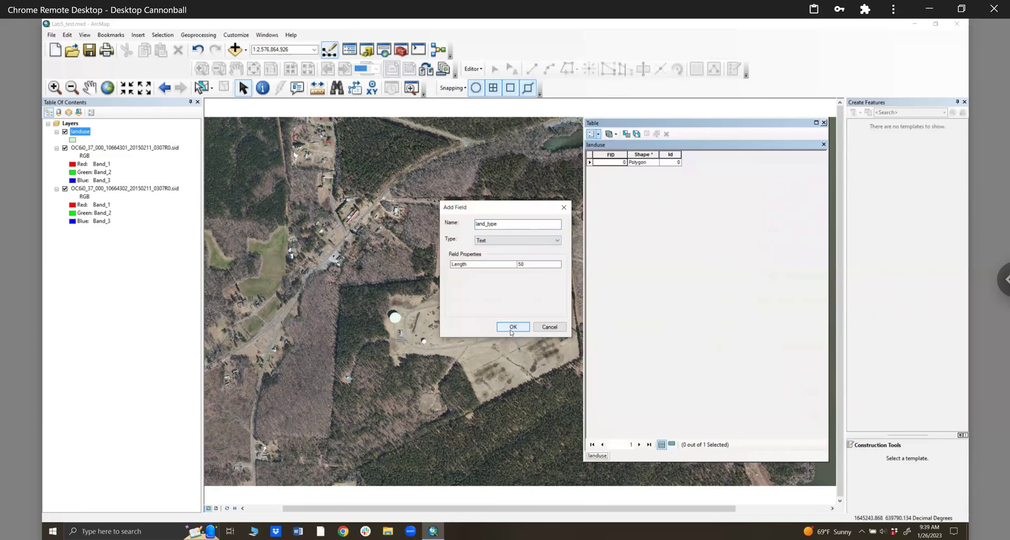
click(513, 327)
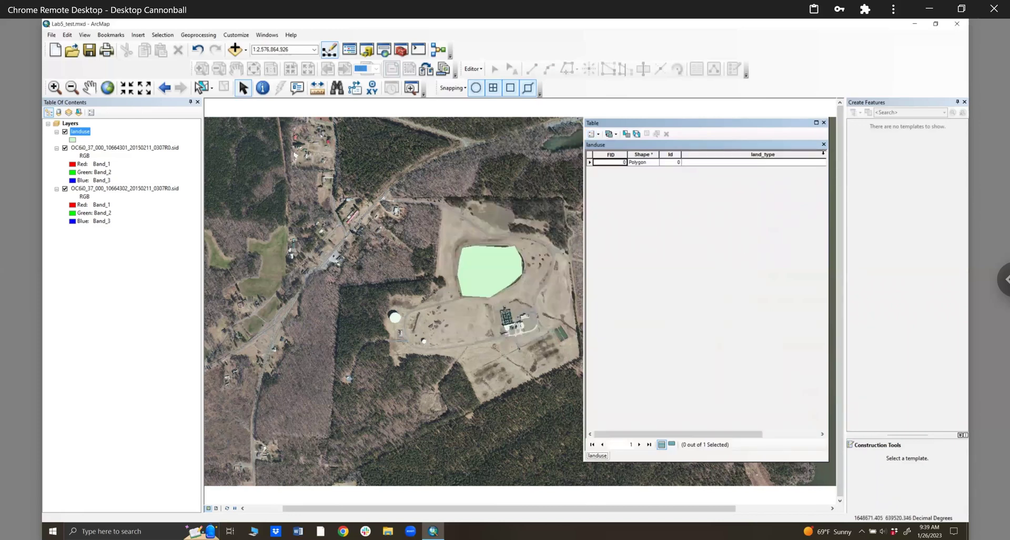
Widen the table window, narrow the land_type column to fit, and review the field's properties.
drag(827, 154, 901, 153)
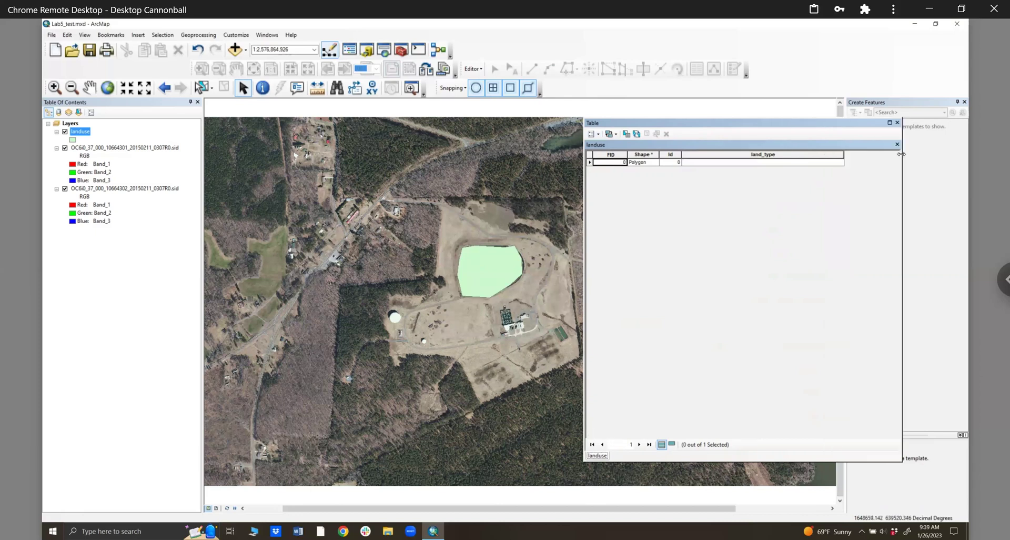
drag(740, 158, 739, 155)
right_click(720, 156)
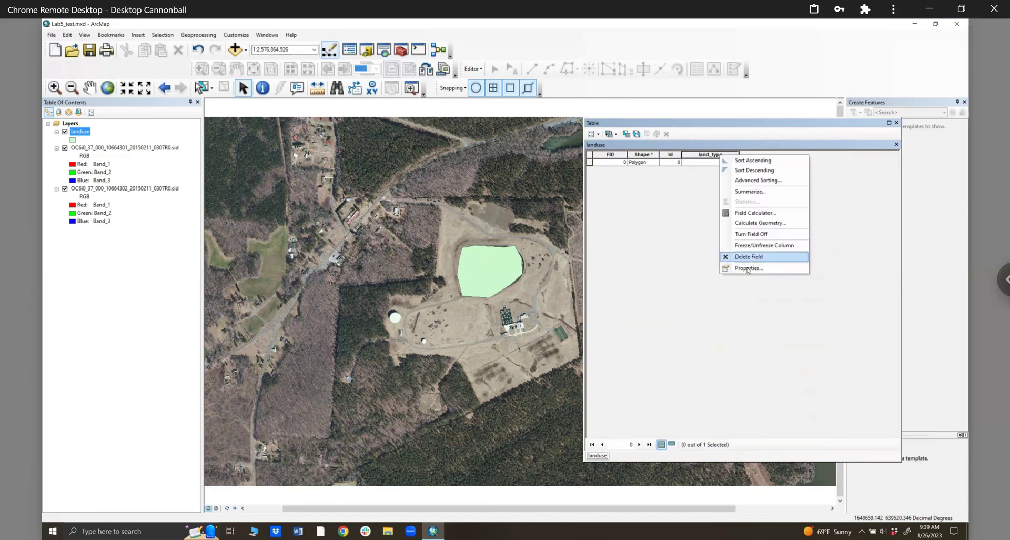
click(742, 268)
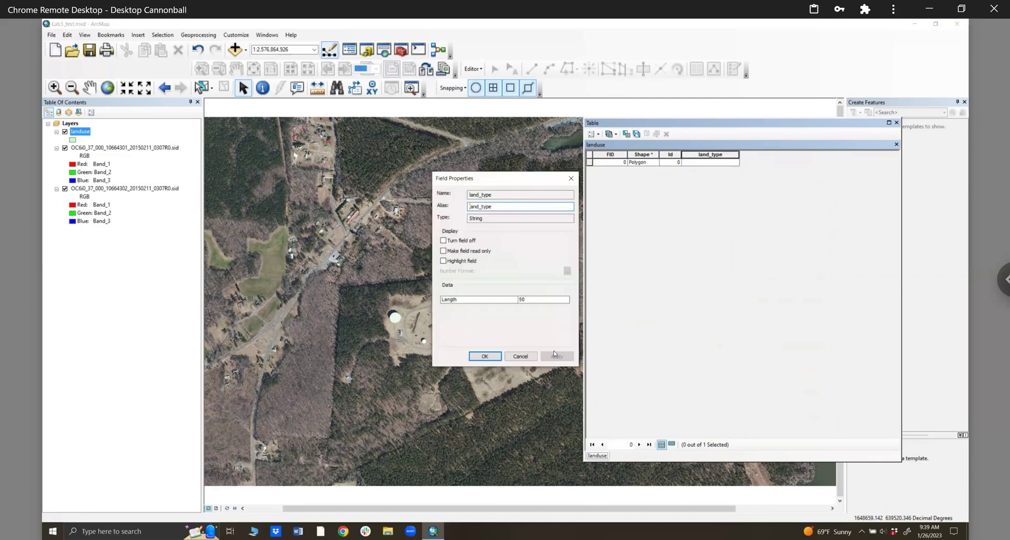
click(521, 357)
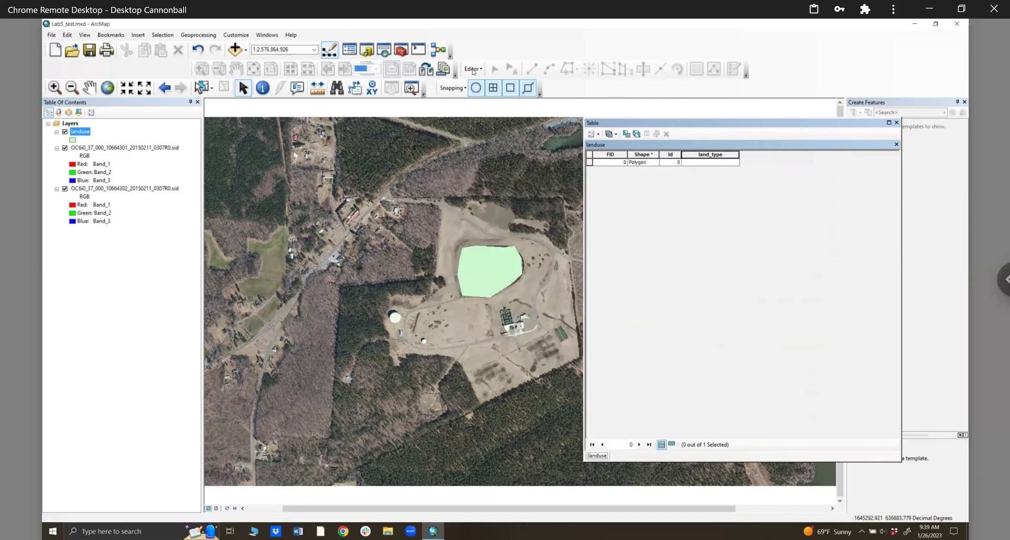
In a new editing session, set the pond polygon's land_type to water and save the edits.
click(473, 69)
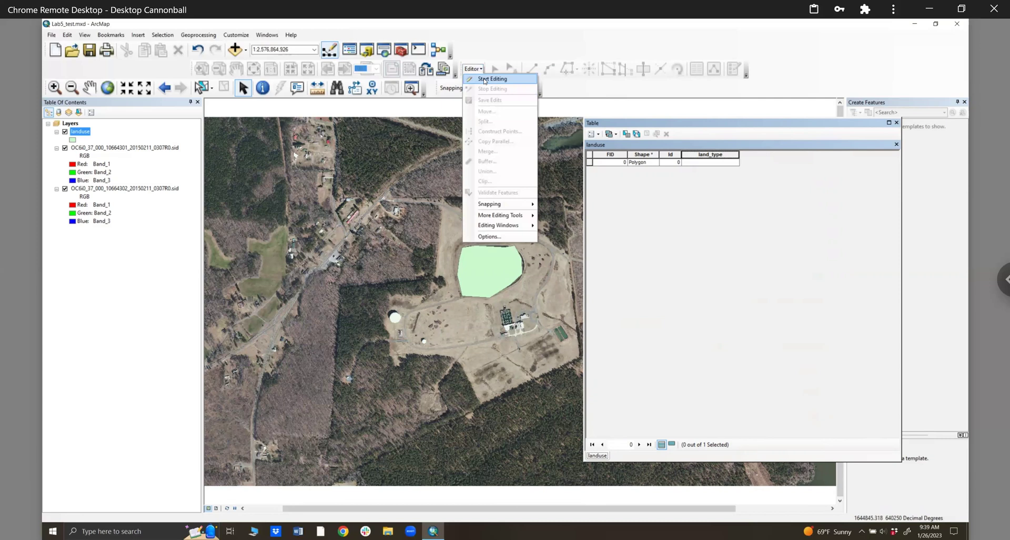
click(484, 79)
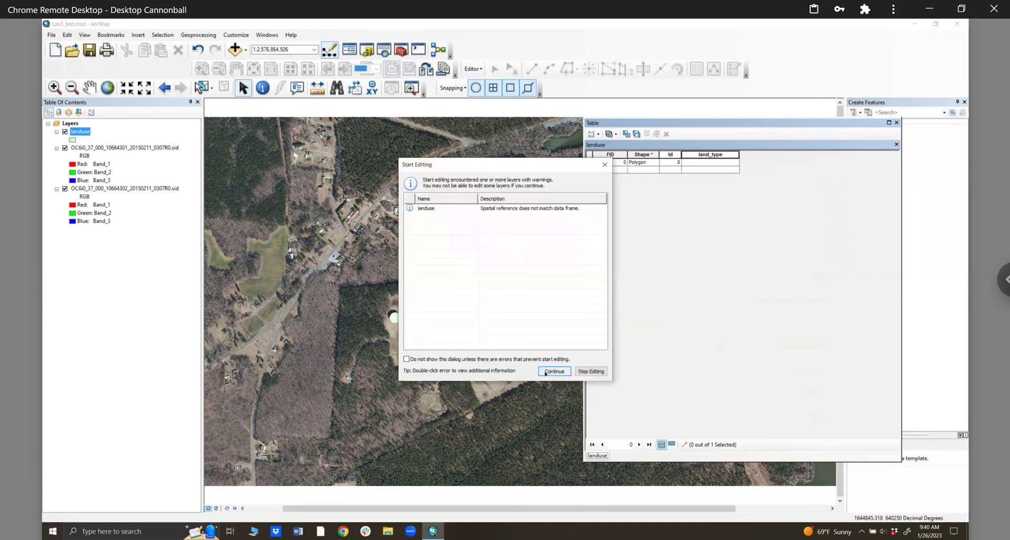
key(Return)
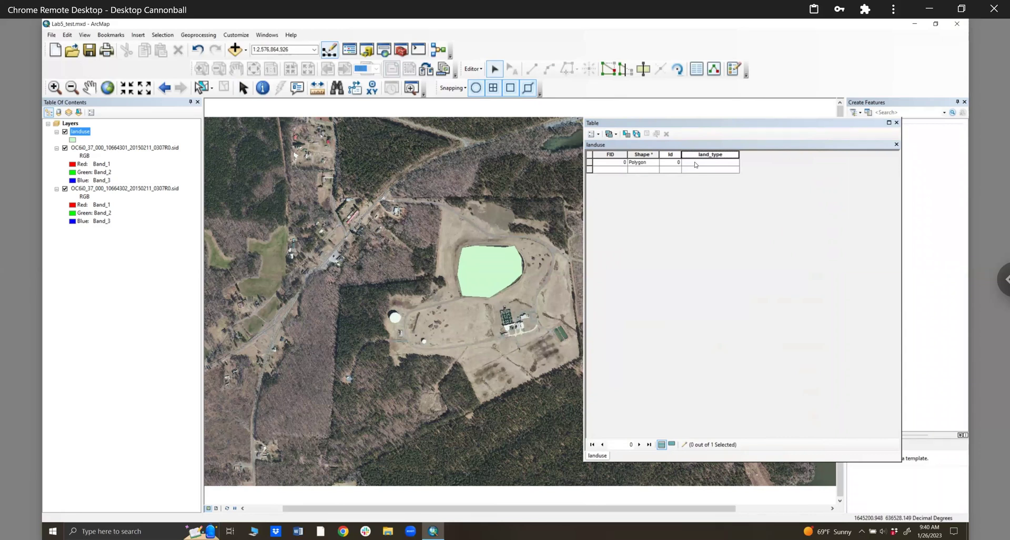
click(693, 162)
text(wat)
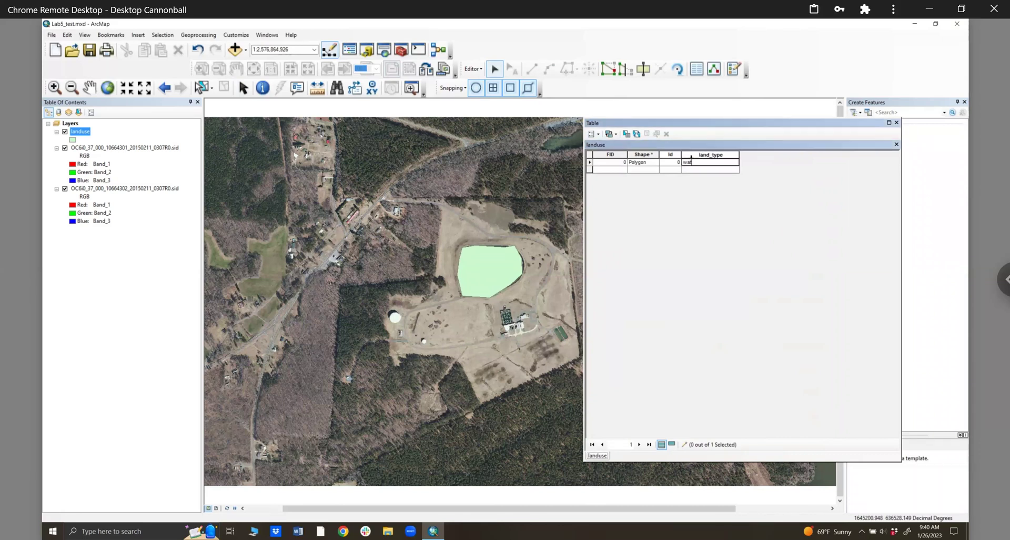
text(er)
click(476, 69)
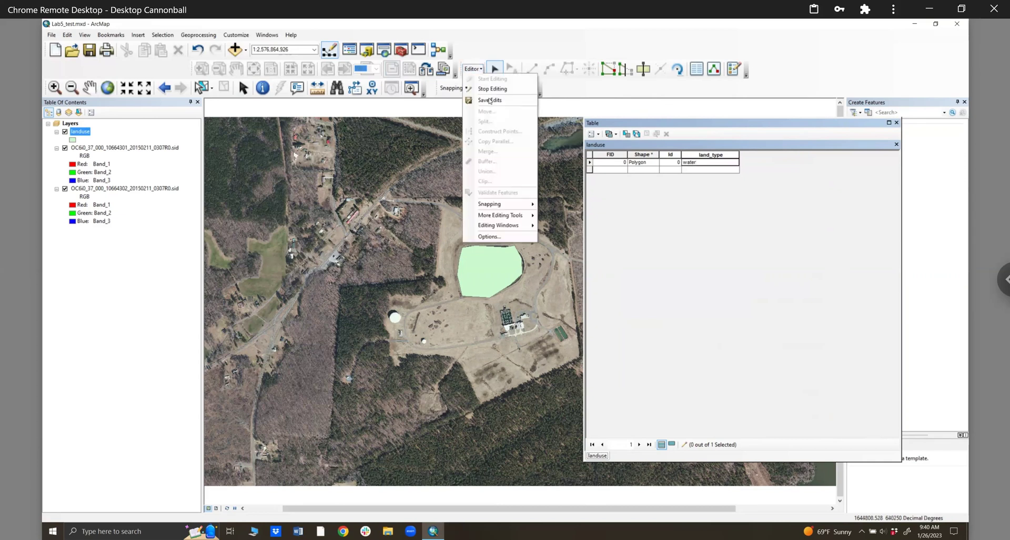
click(490, 100)
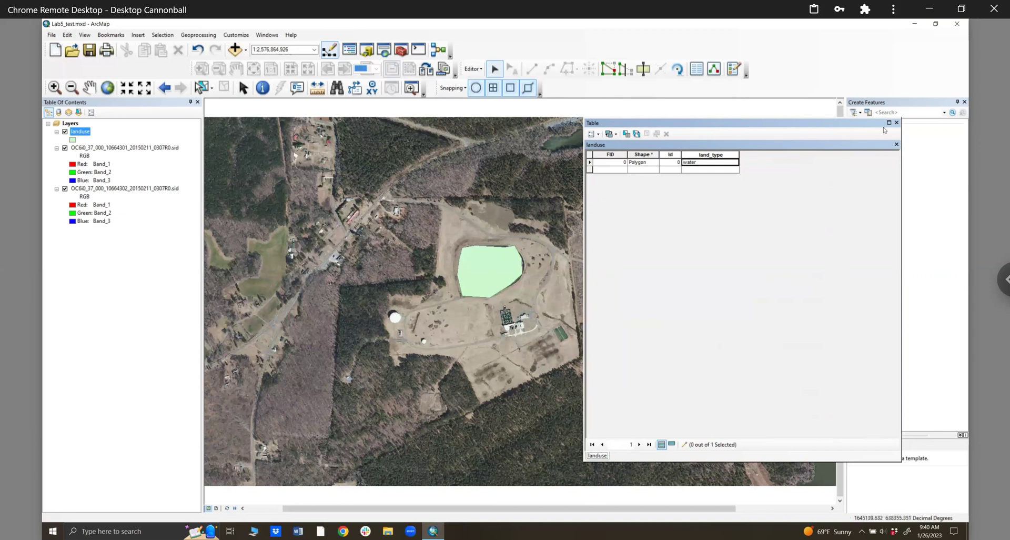
Digitize the cleared land north of the pond as an Auto Complete Polygon sharing the pond's upper edge, and save the edits.
click(897, 122)
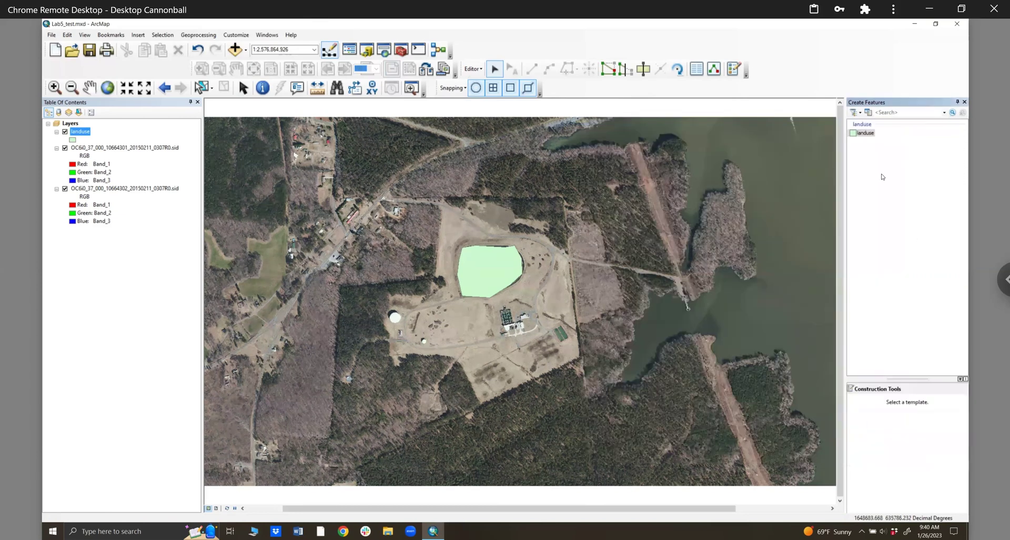
click(861, 135)
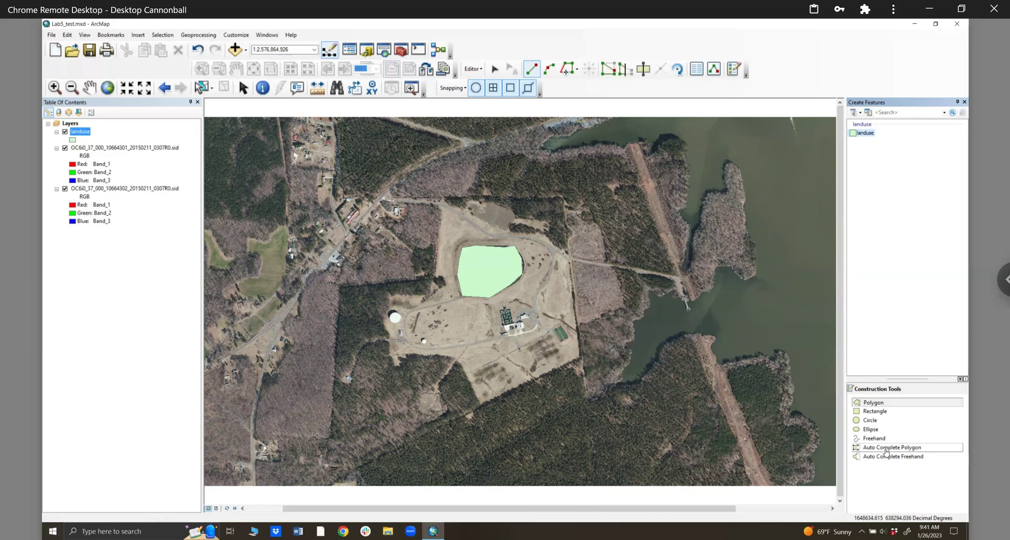
click(886, 448)
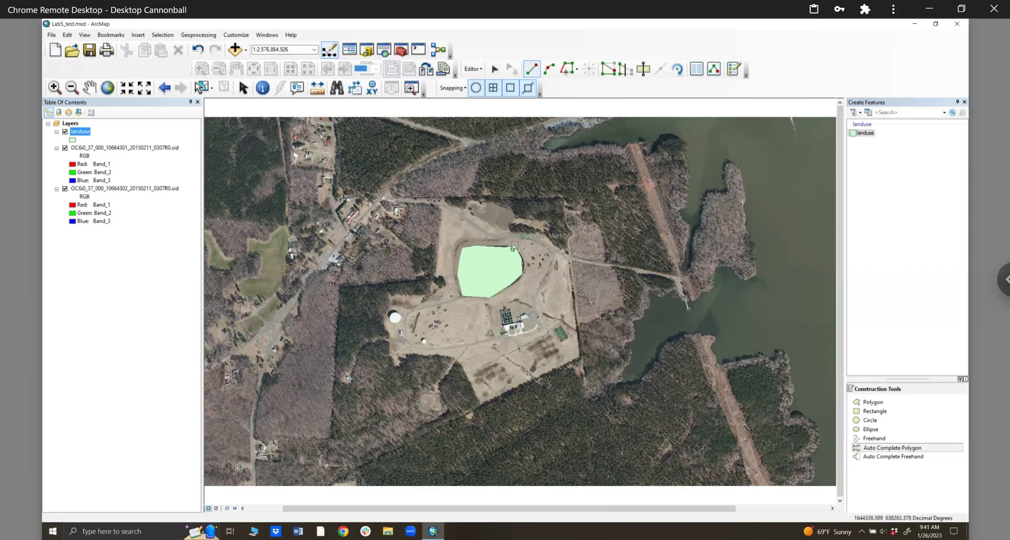
click(514, 245)
click(492, 247)
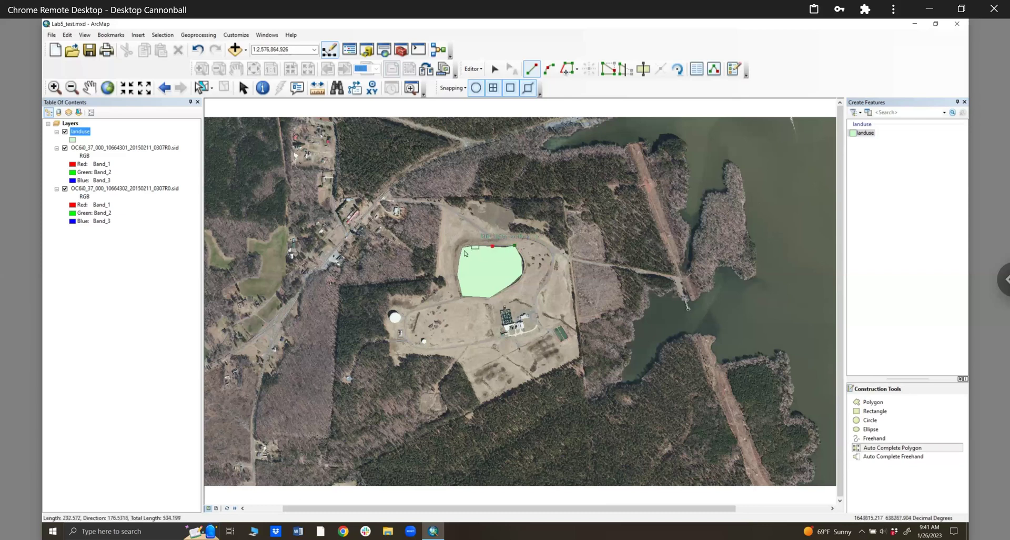
click(466, 252)
click(463, 248)
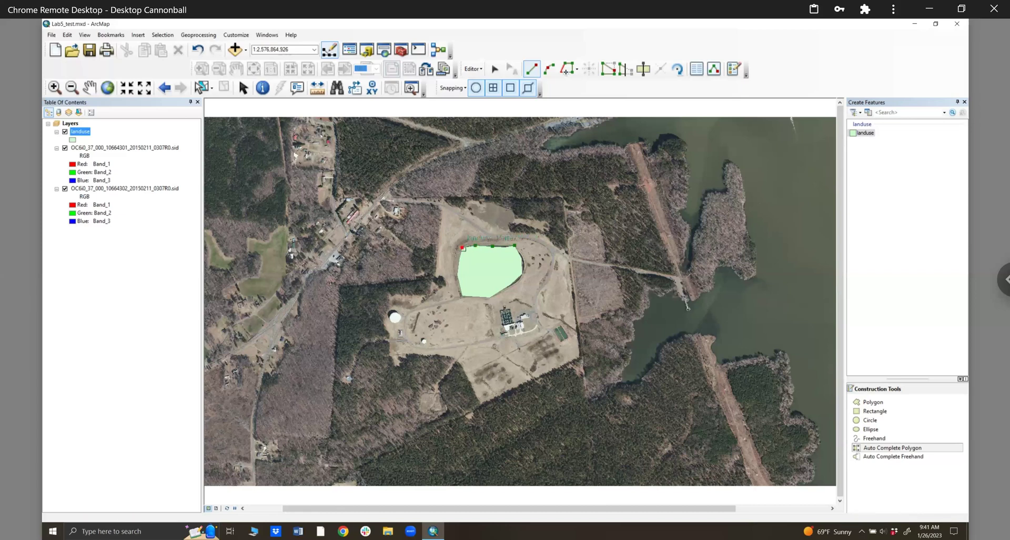
click(439, 256)
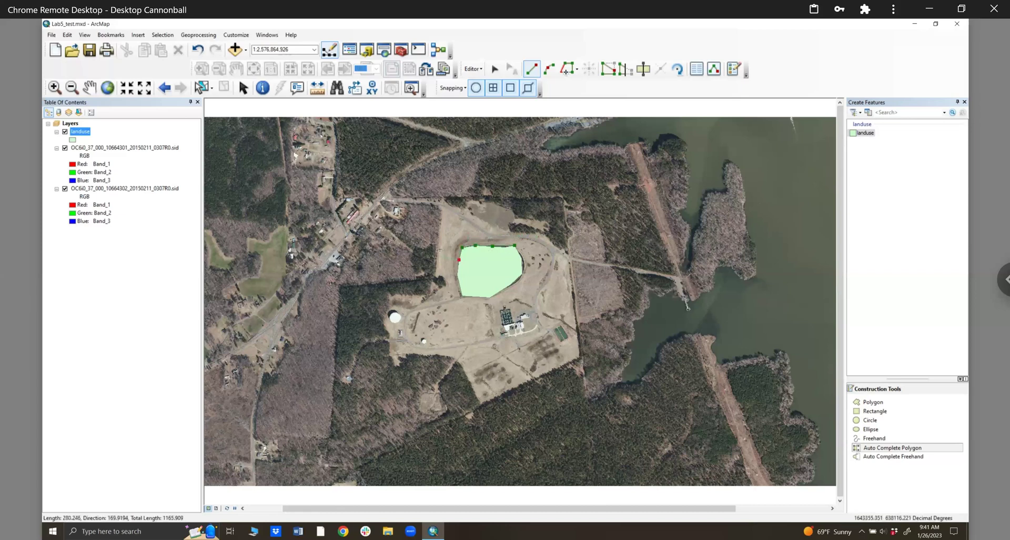
click(440, 220)
click(455, 204)
click(490, 217)
click(513, 229)
click(517, 247)
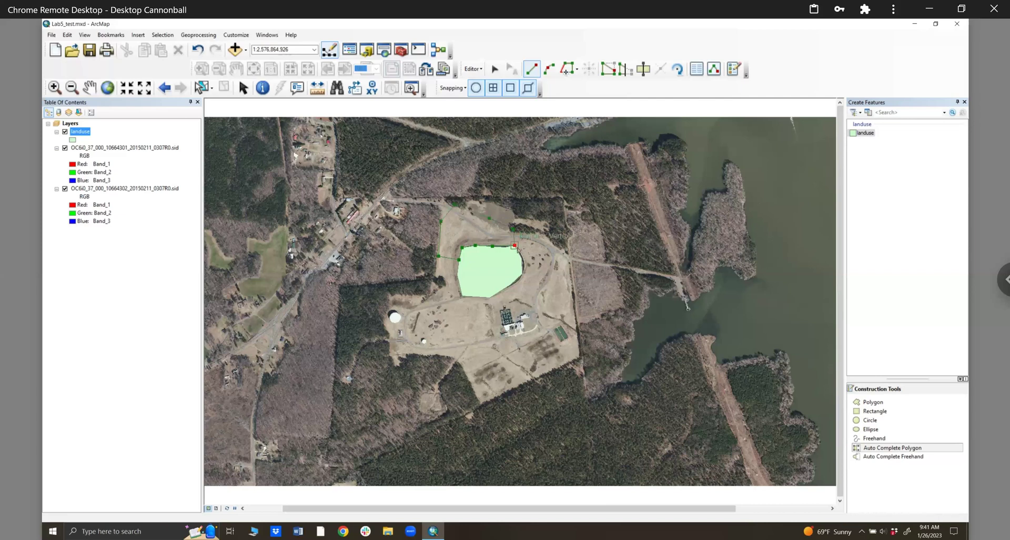
double_click(518, 250)
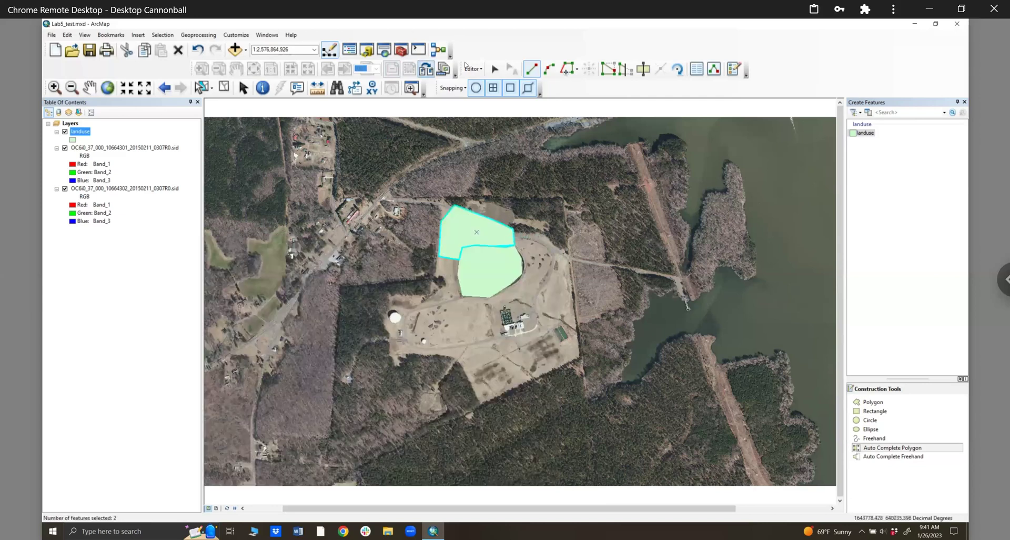
click(470, 69)
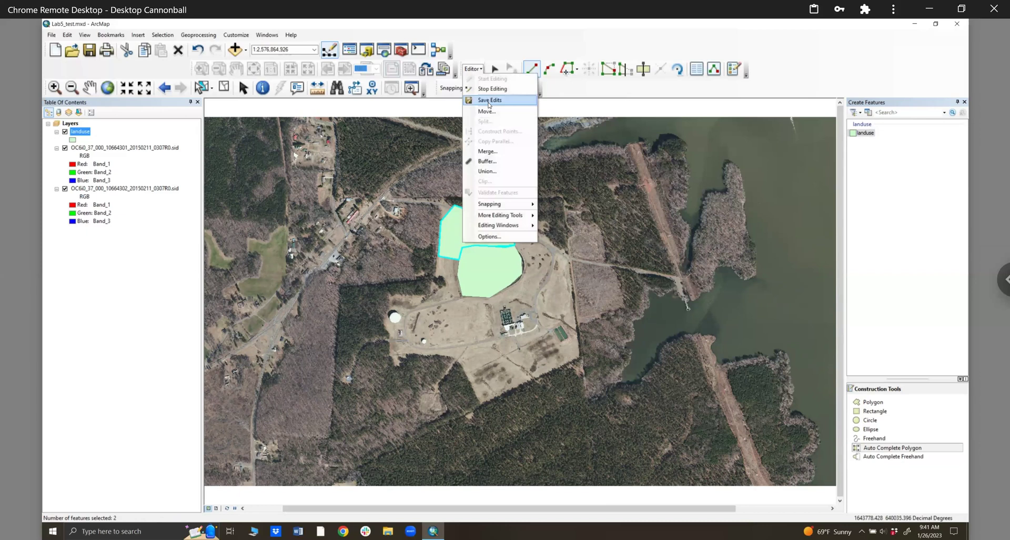
click(489, 100)
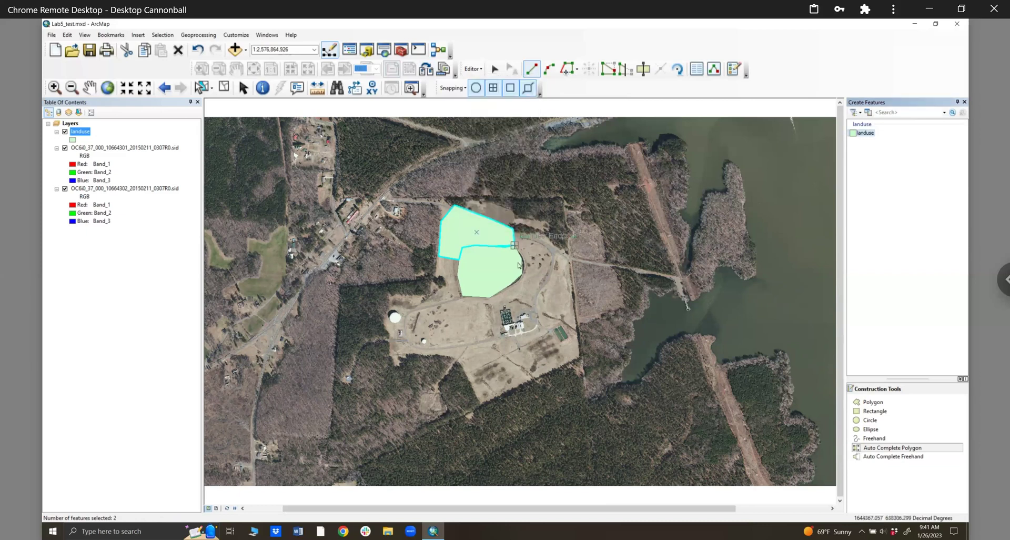
Digitize the cleared land east of the pond as an auto-complete polygon adjoining both existing polygons, and save the edits.
click(514, 244)
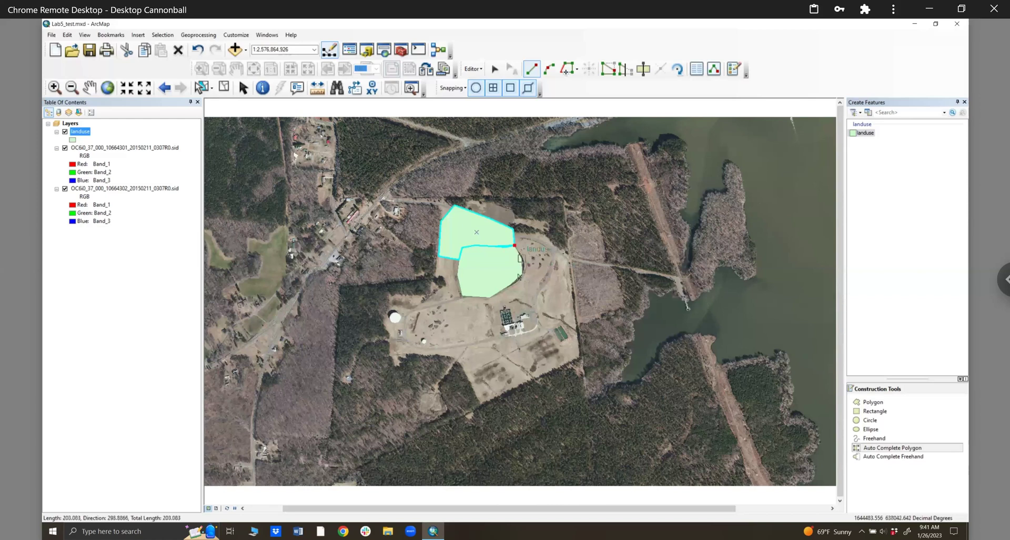
click(522, 273)
click(574, 276)
click(571, 255)
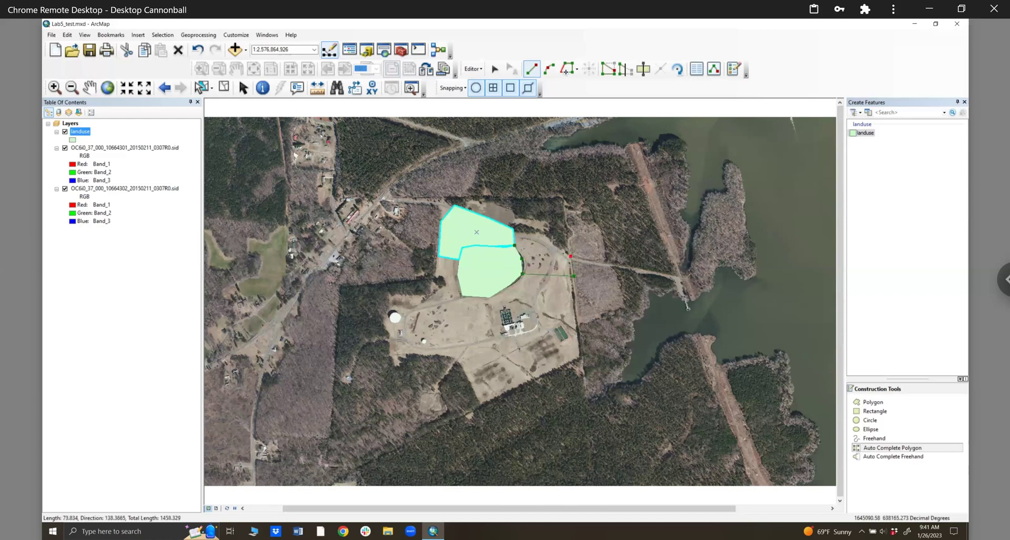
click(551, 239)
double_click(512, 230)
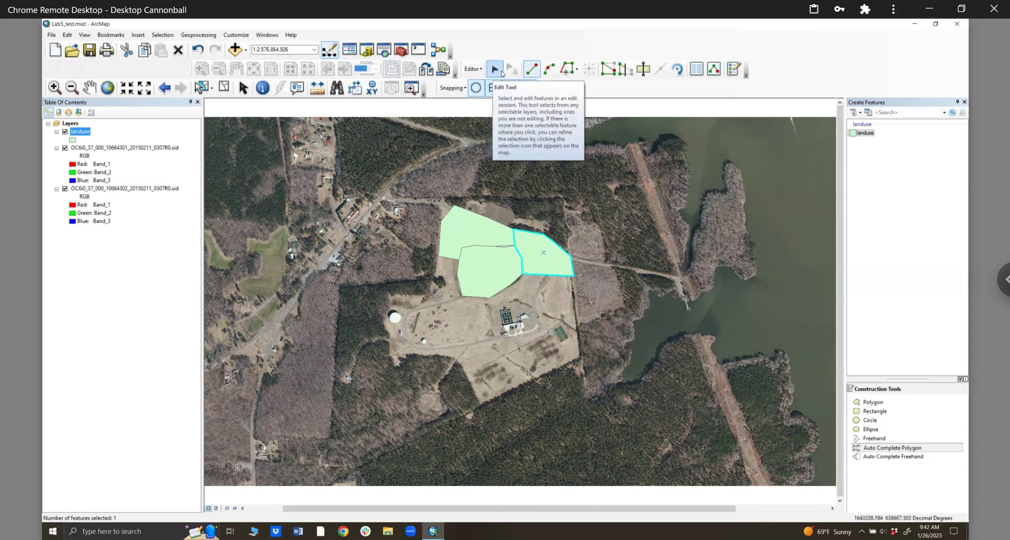
click(473, 68)
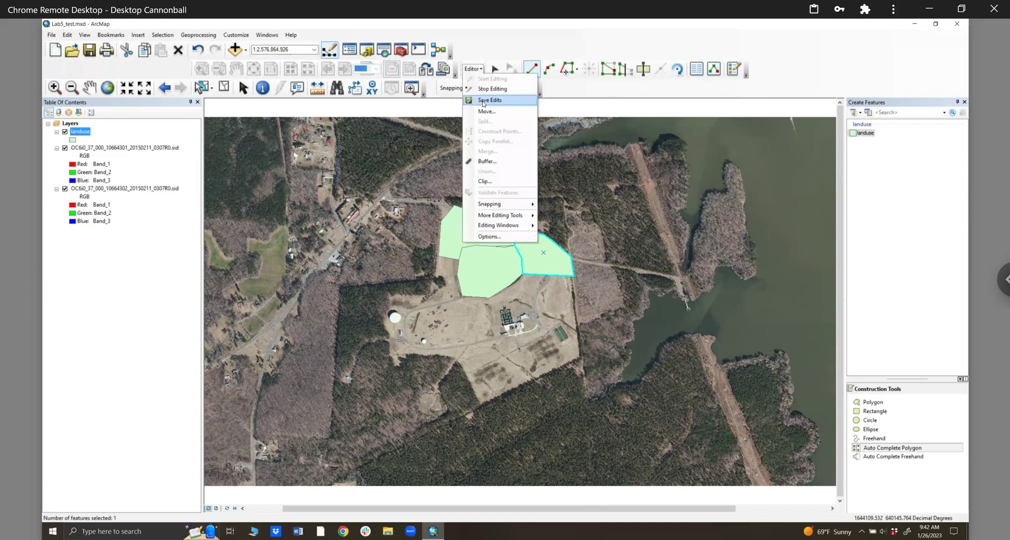
click(480, 230)
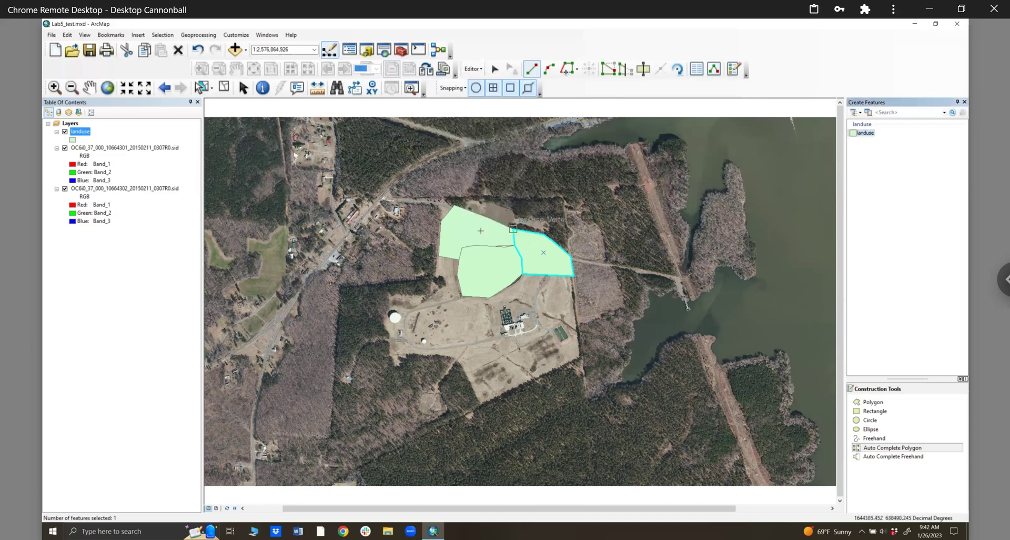
Merge the two cleared-land polygons north and east of the pond into one landuse feature and save the edits.
click(481, 230)
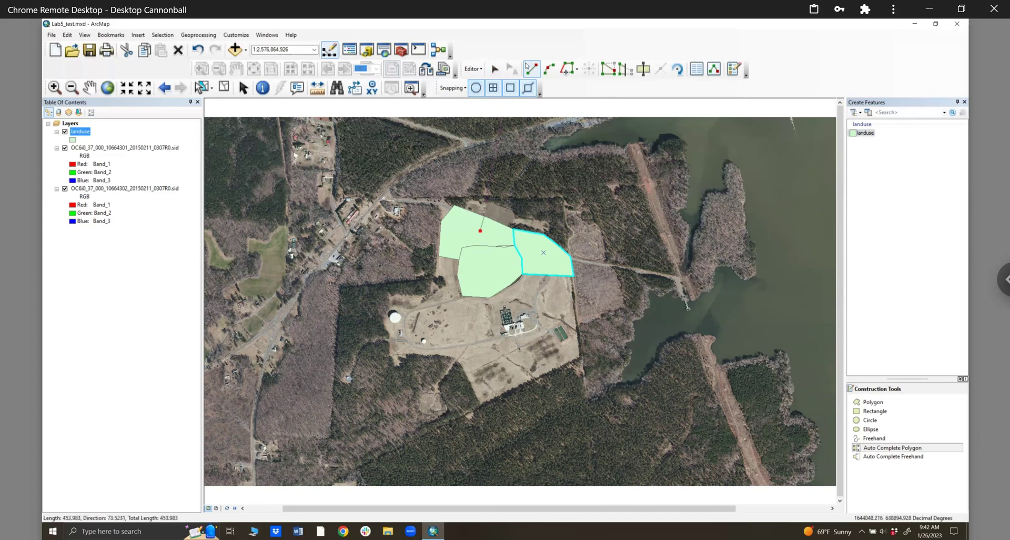
click(494, 70)
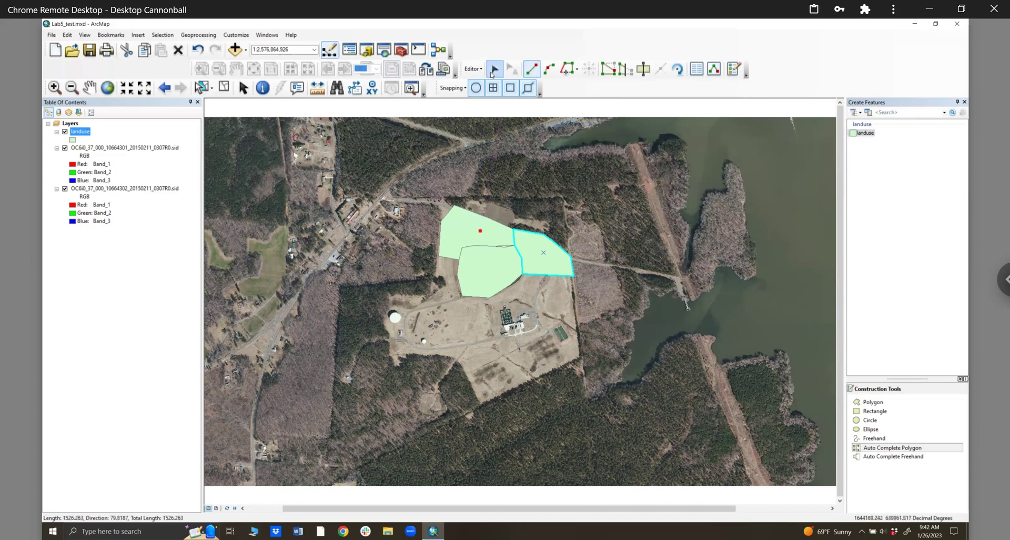
click(478, 231)
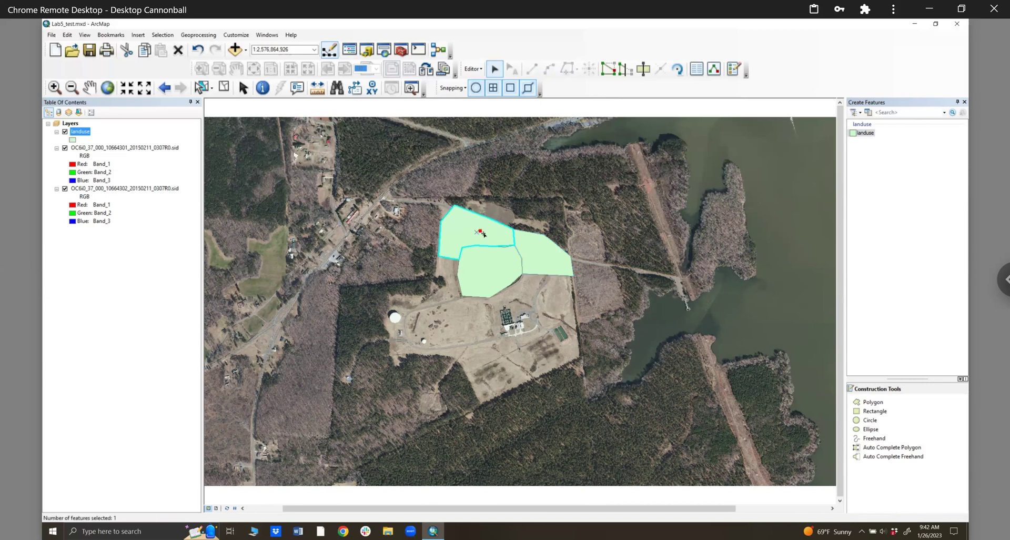
key(Delete)
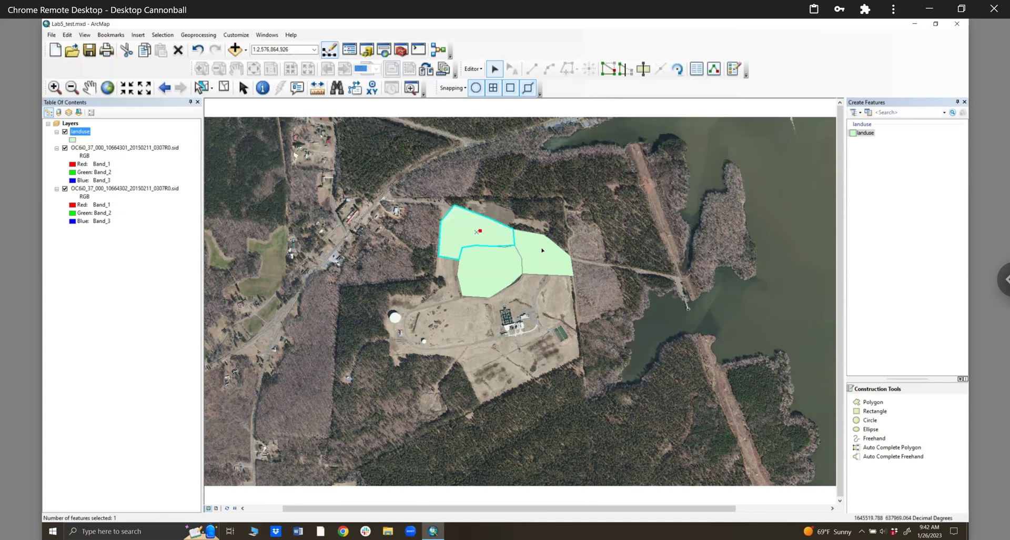
shift+click(542, 250)
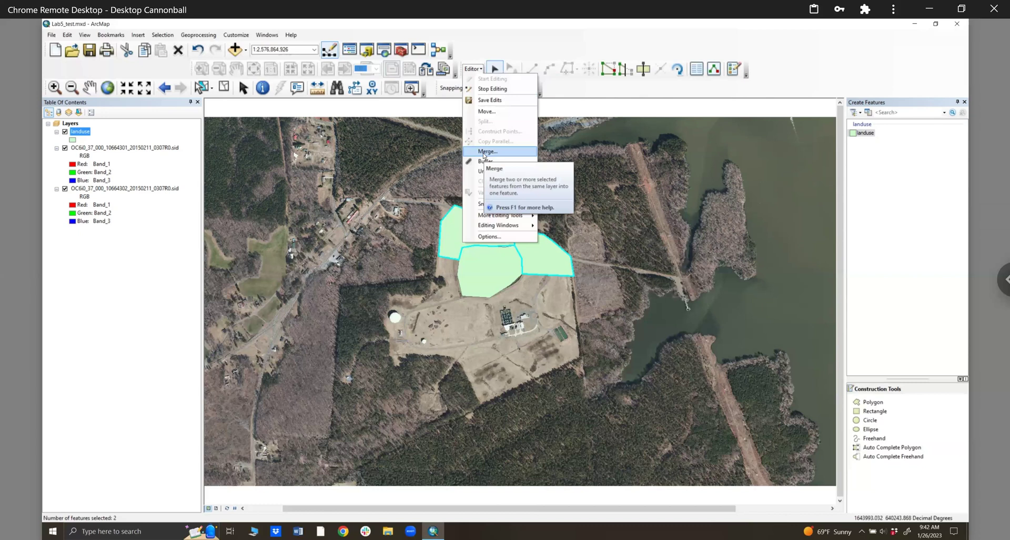
click(483, 154)
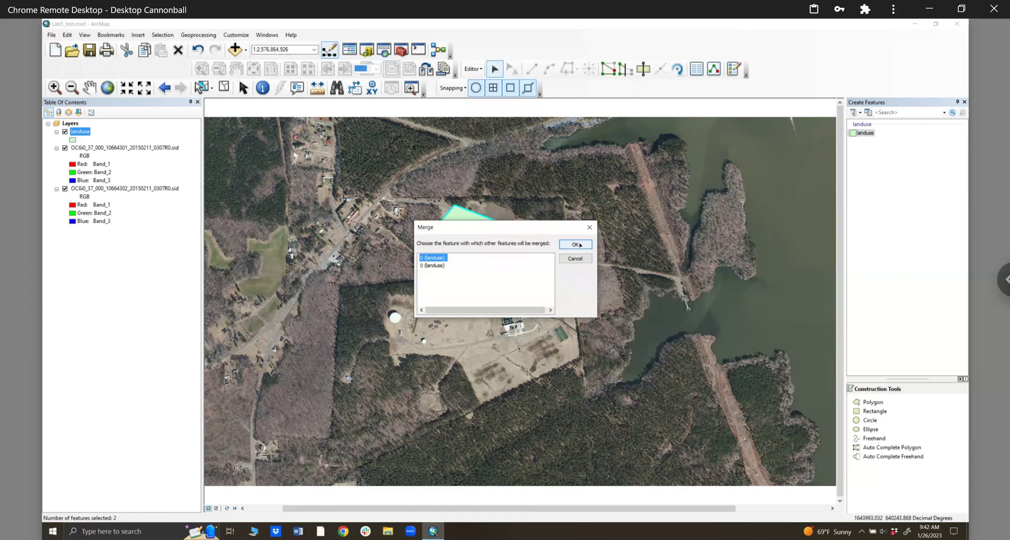
click(580, 245)
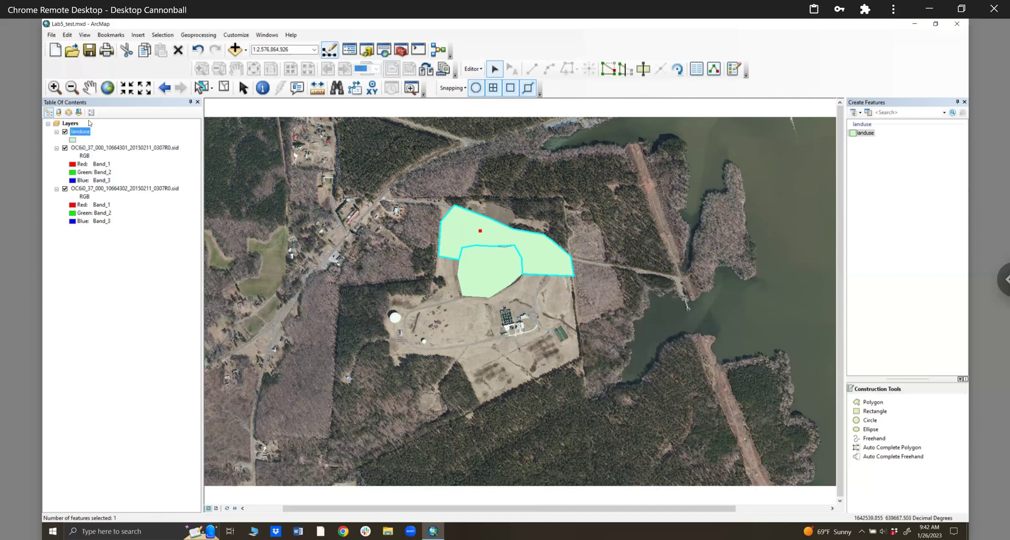
click(476, 71)
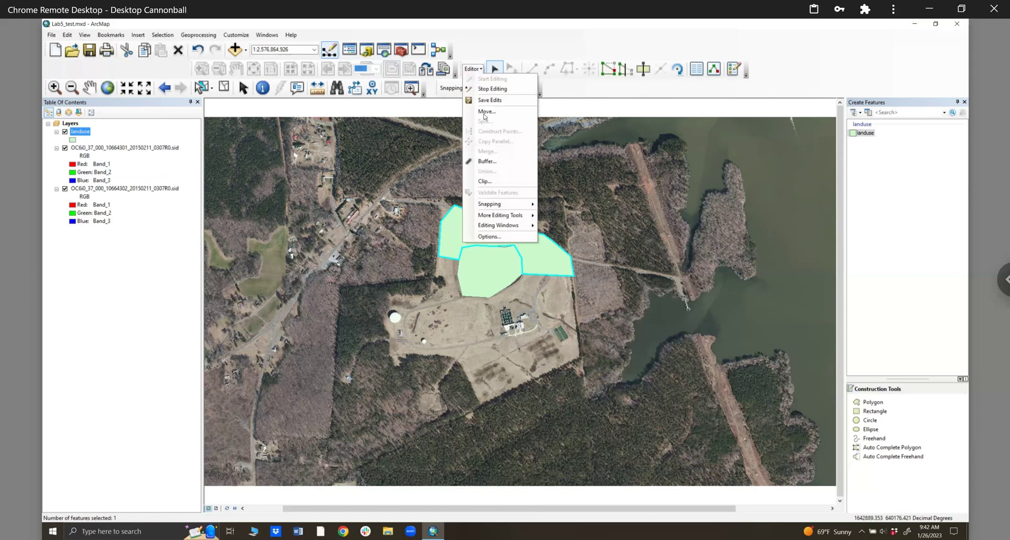
click(485, 100)
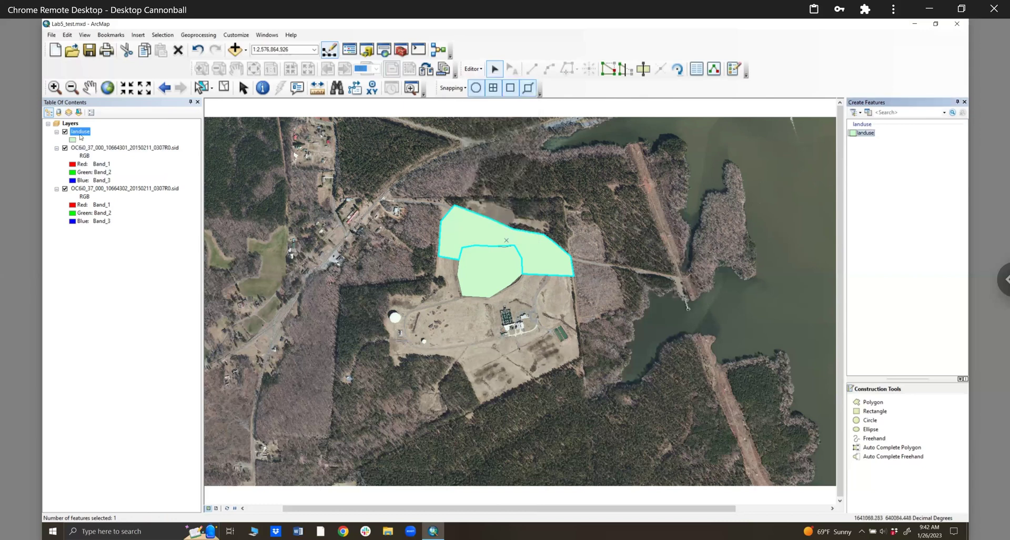
Open the landuse attribute table and select individual records to identify their polygons on the map.
right_click(77, 133)
click(125, 162)
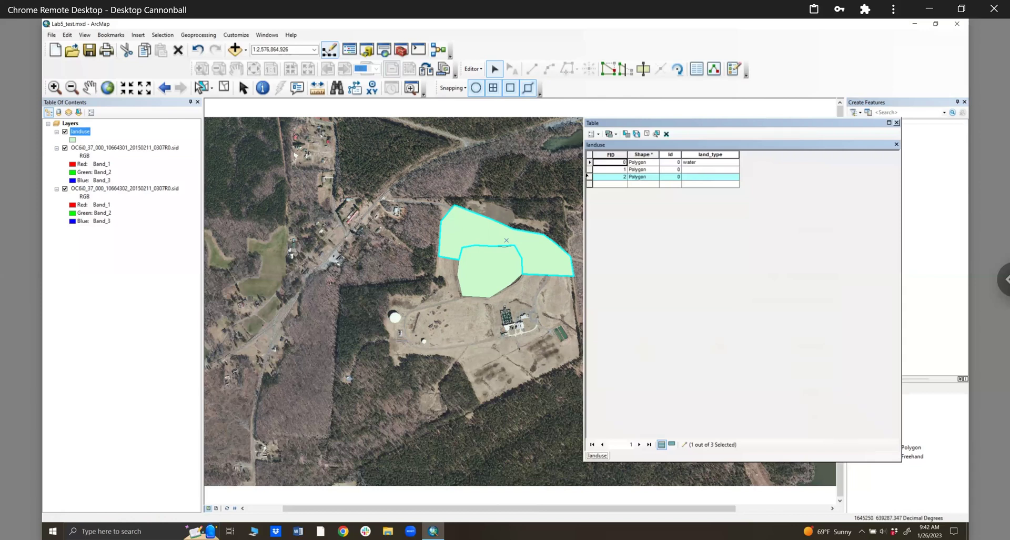
click(700, 170)
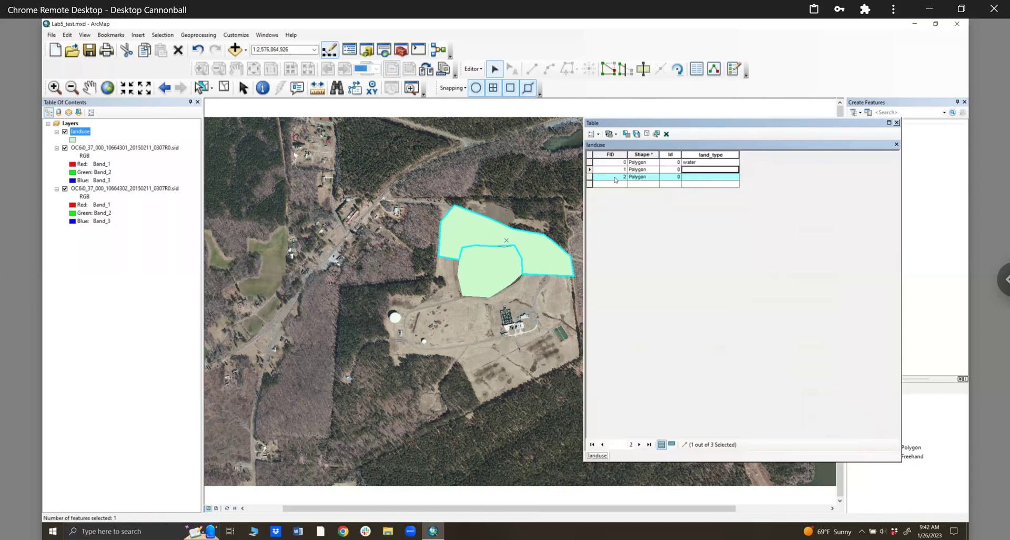
click(589, 170)
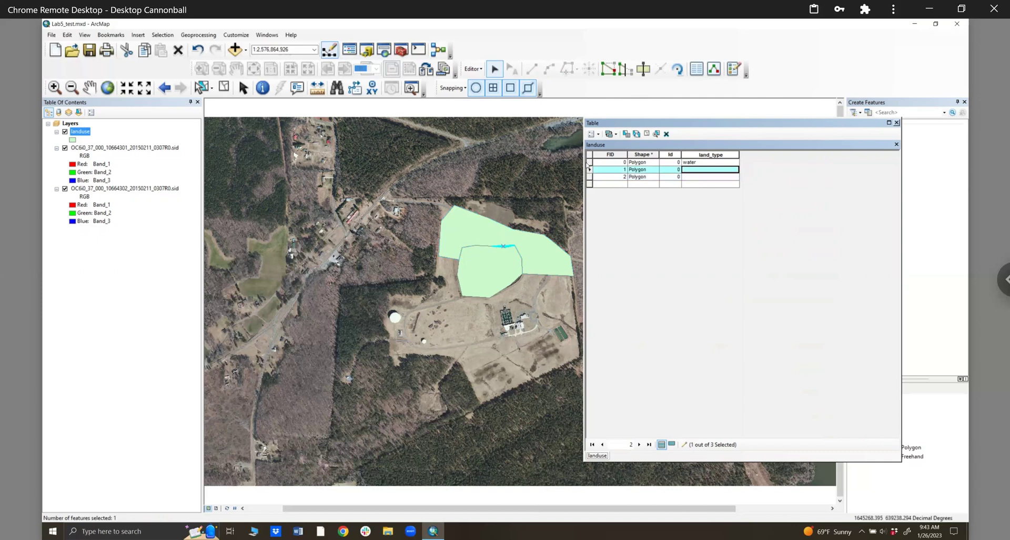
click(589, 162)
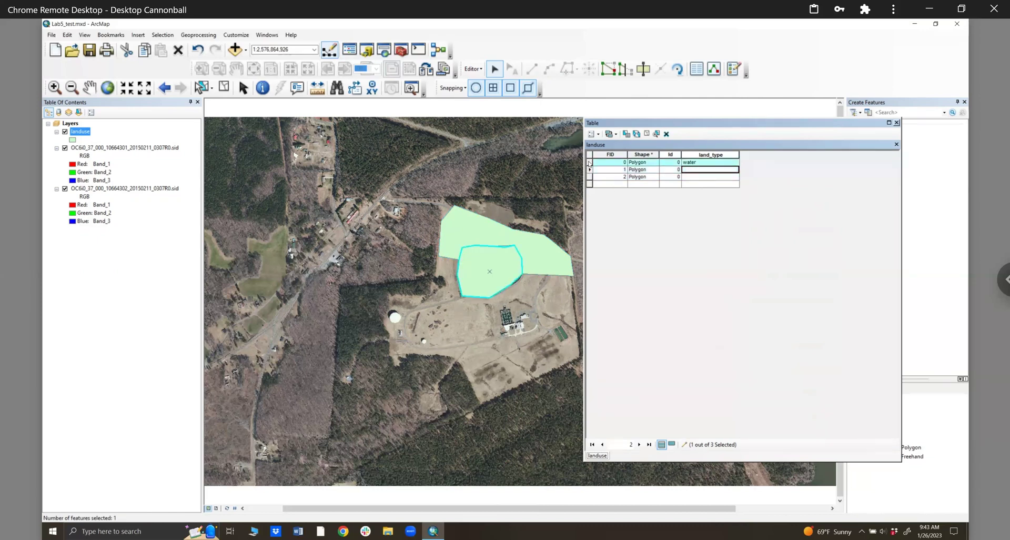
click(589, 170)
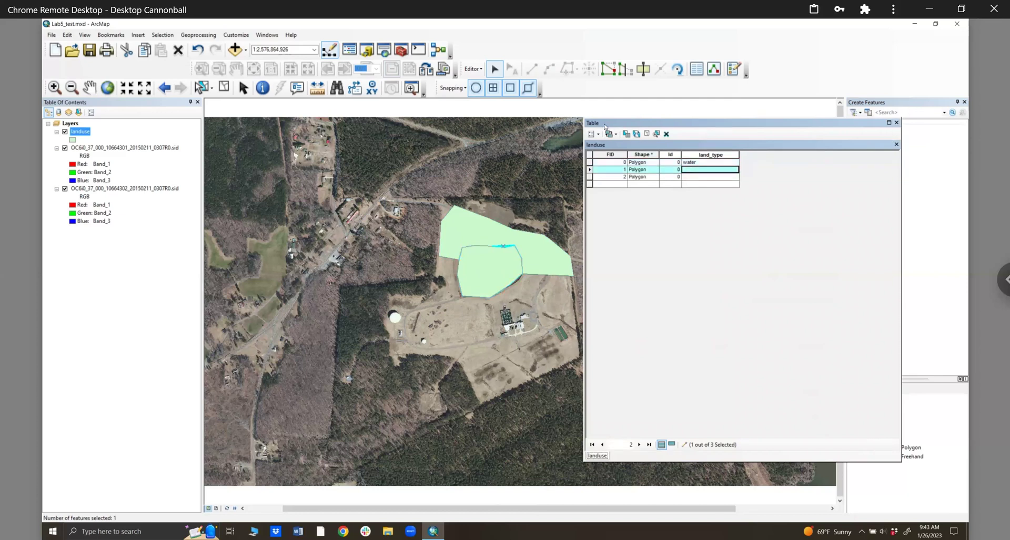
Delete the record of the thin sliver polygon along the pond's upper edge from the landuse table.
click(476, 69)
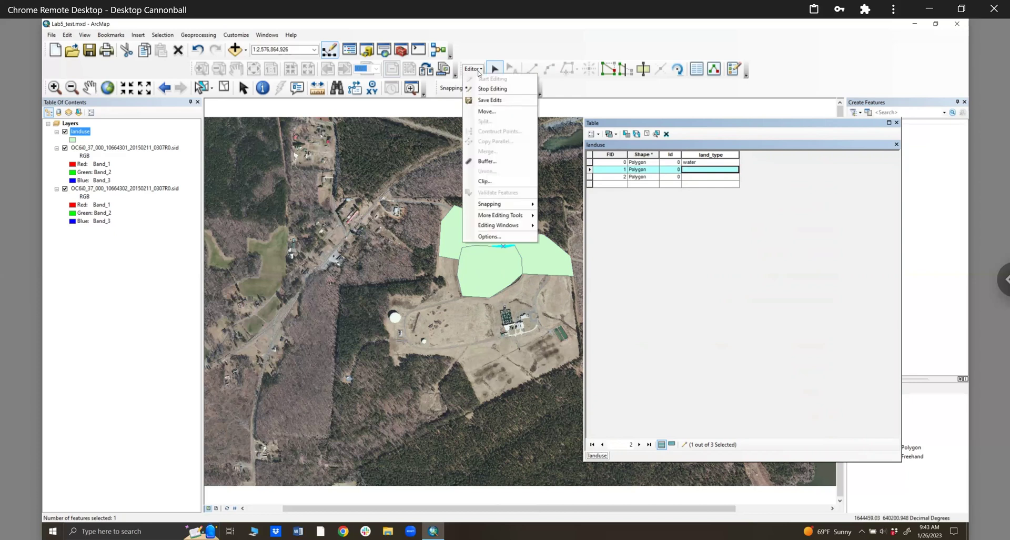
click(605, 171)
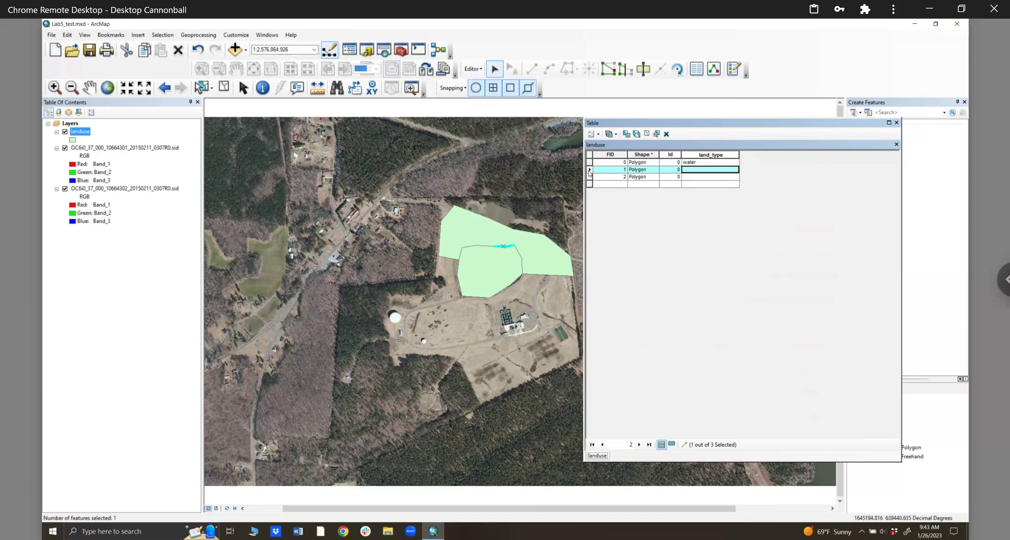
right_click(589, 171)
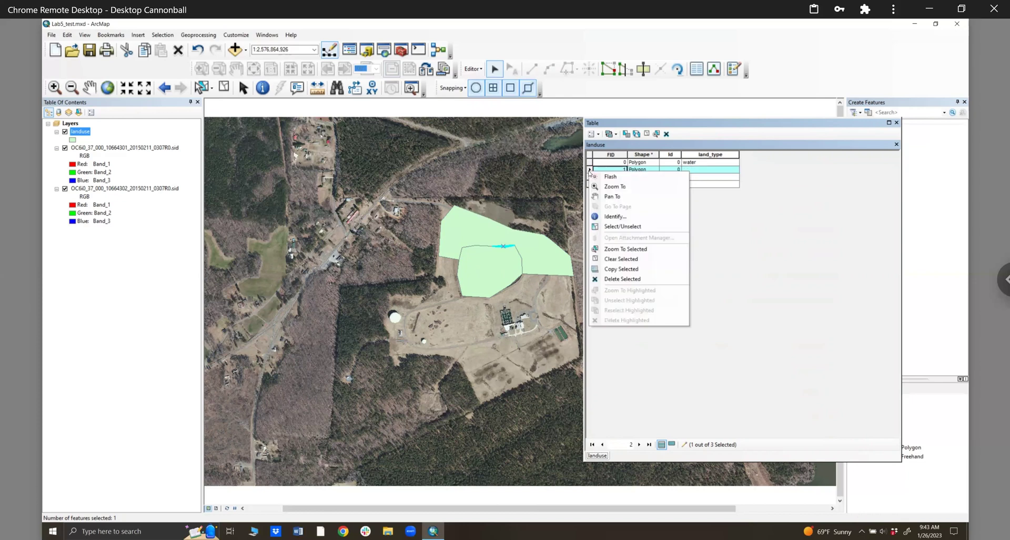
click(611, 278)
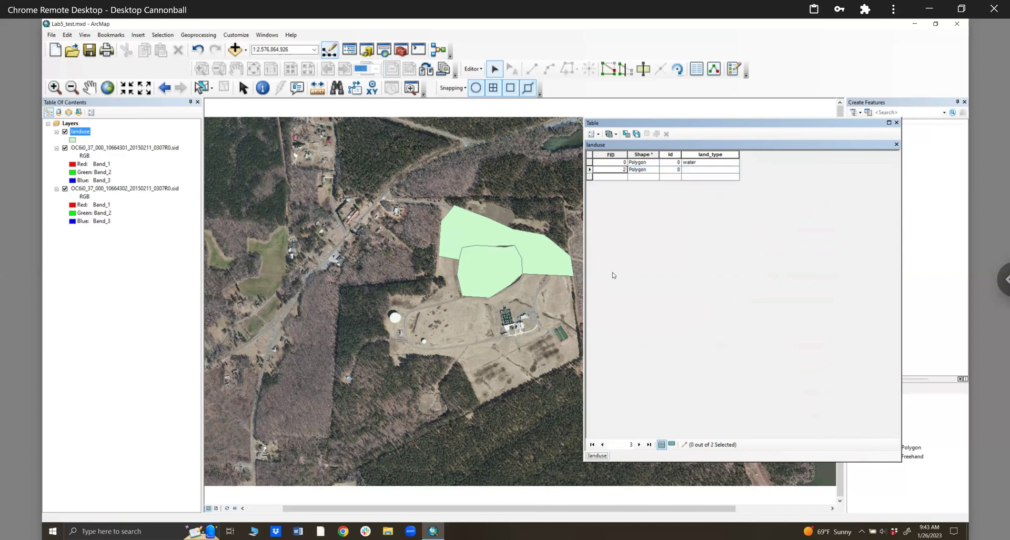
Save the edits and select the remaining landuse records one by one to check their polygons.
click(477, 69)
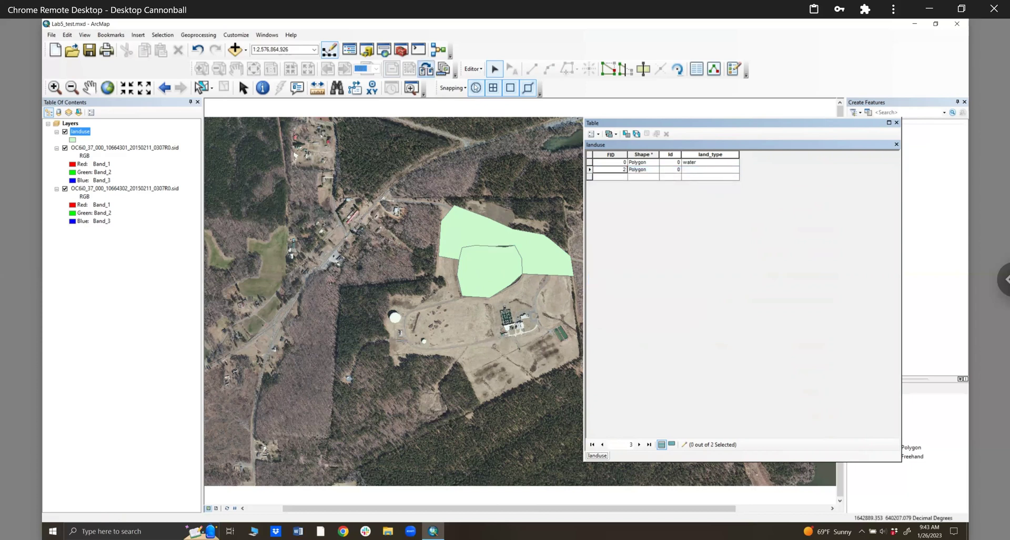
click(590, 163)
click(590, 170)
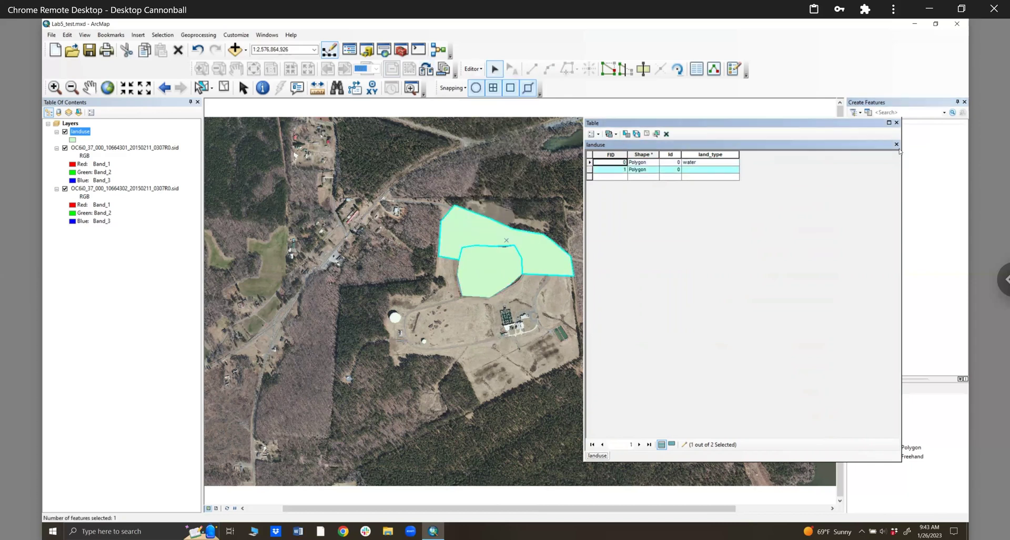
Close the landuse attribute table and stop the editing session.
click(896, 145)
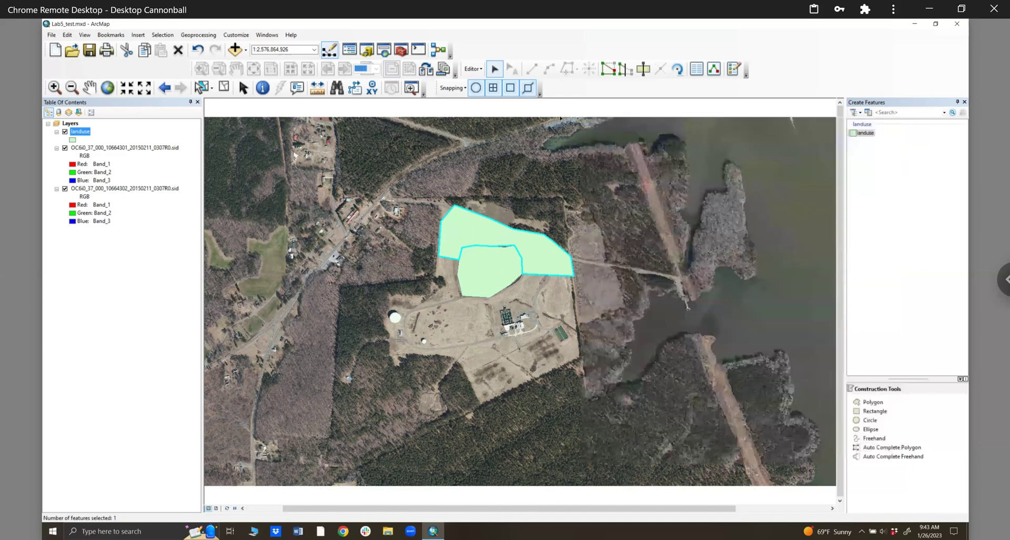
click(478, 69)
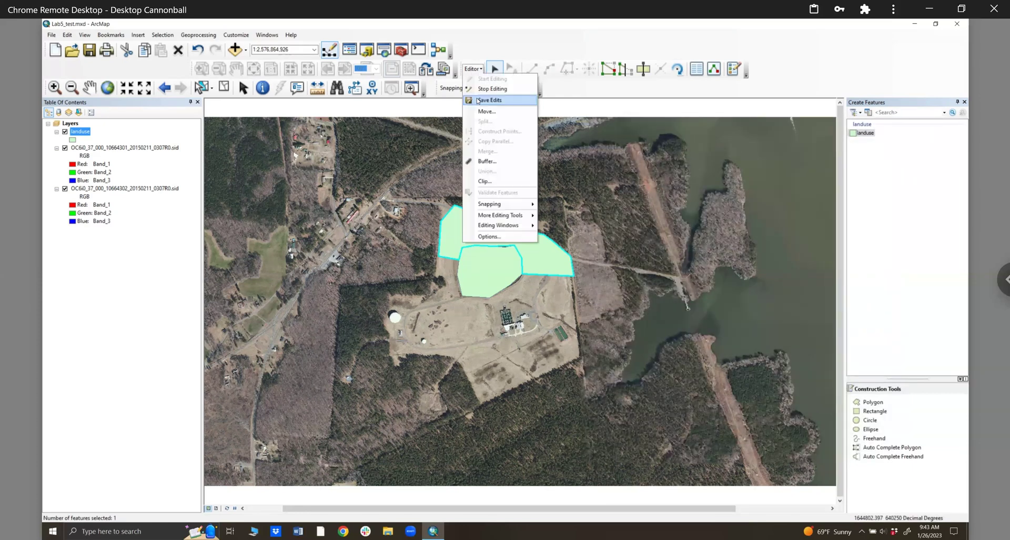
click(479, 89)
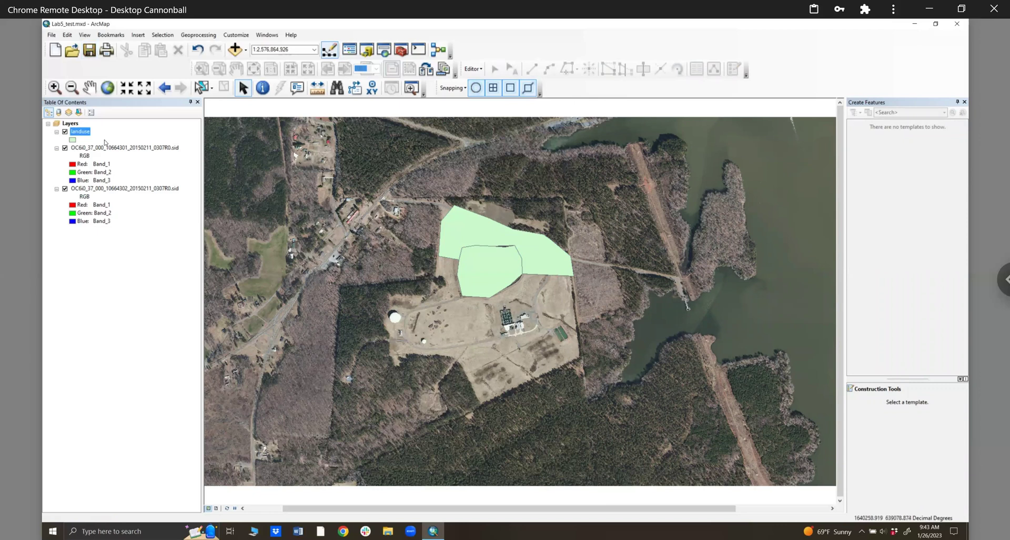
Close the feature creation pane and open the Lab4_georef.mxd map document, saving the changes to Lab5_test.mxd.
click(964, 103)
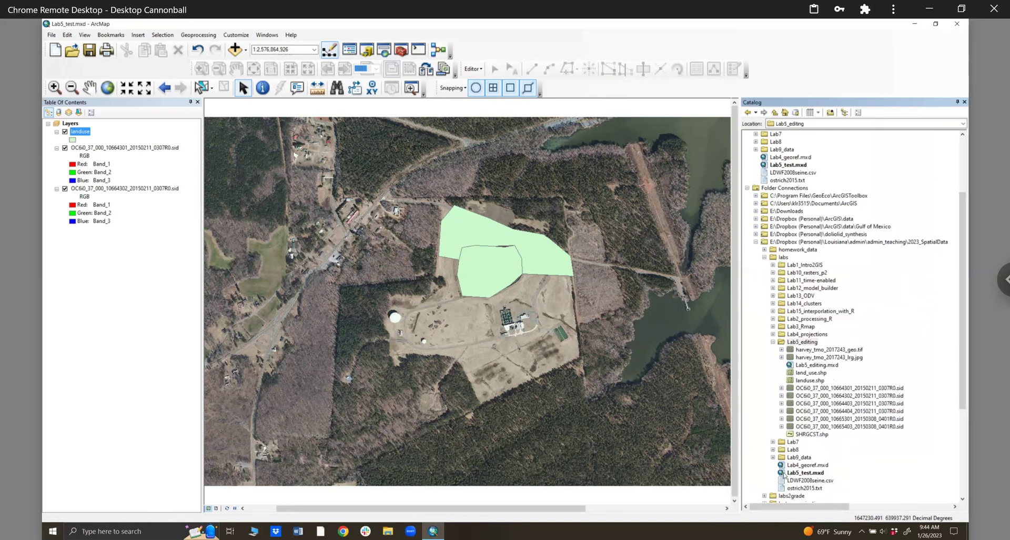
double_click(823, 465)
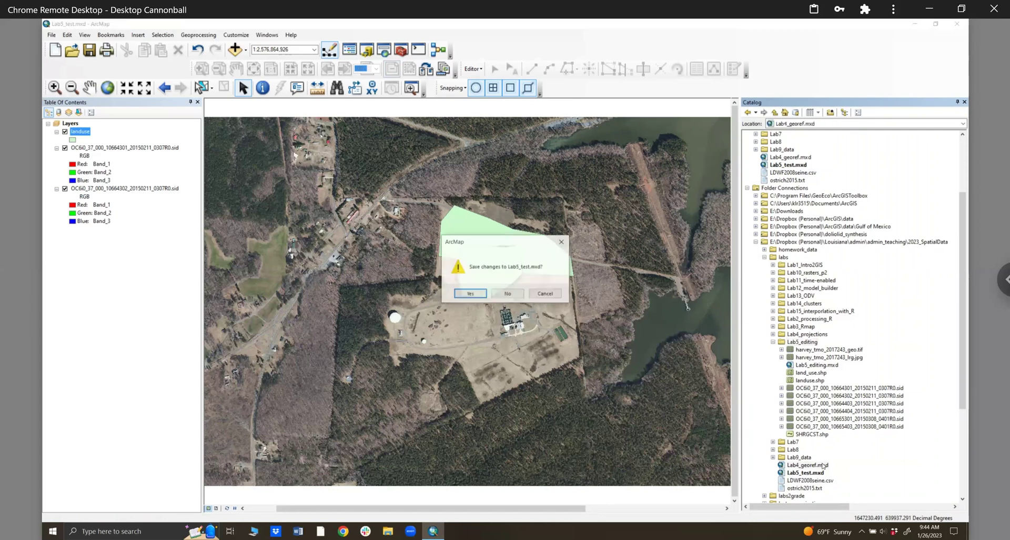
click(464, 294)
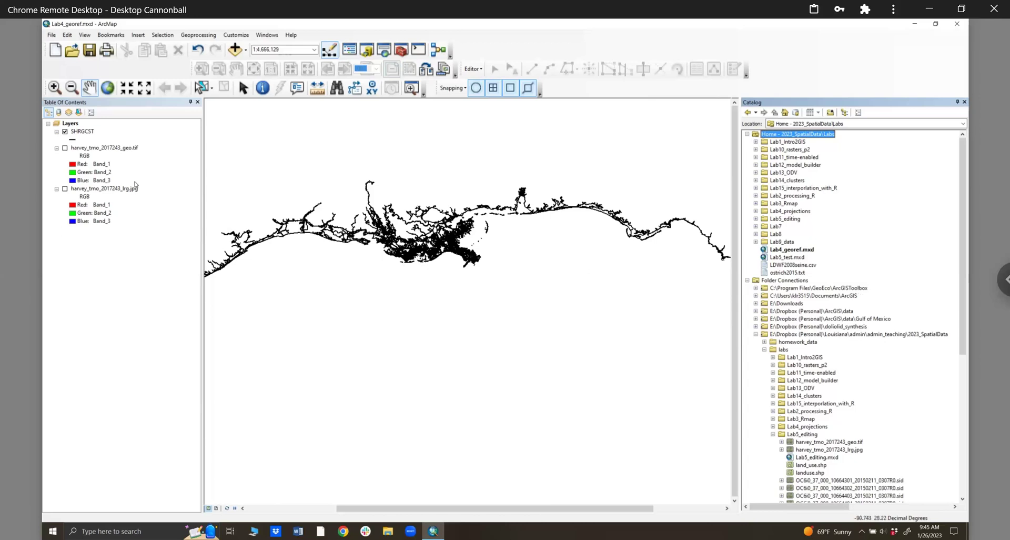
Show the harvey_tmo_2017243_geo.tif layer and zoom the map to the extent of that satellite image.
click(65, 149)
click(55, 87)
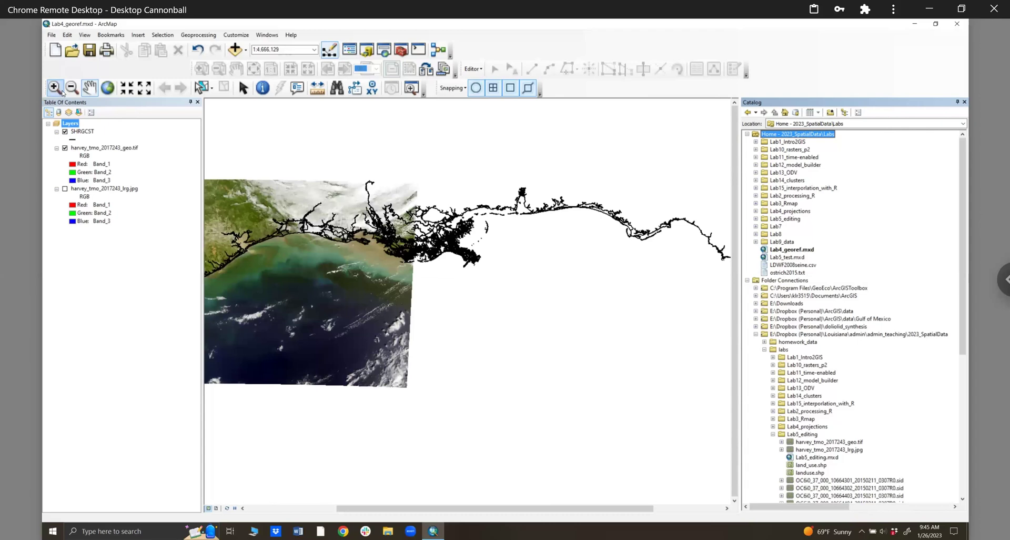
click(59, 90)
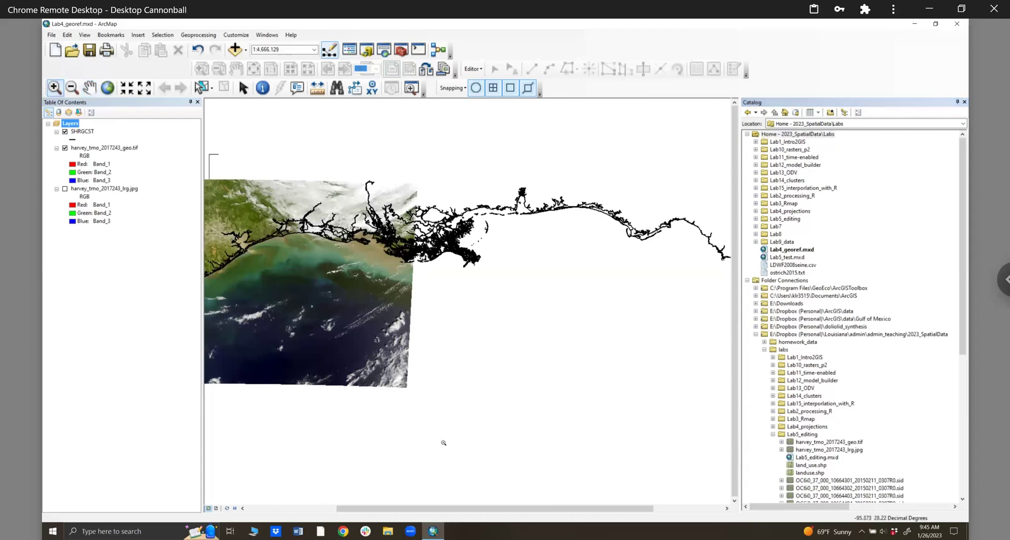
drag(209, 154, 444, 443)
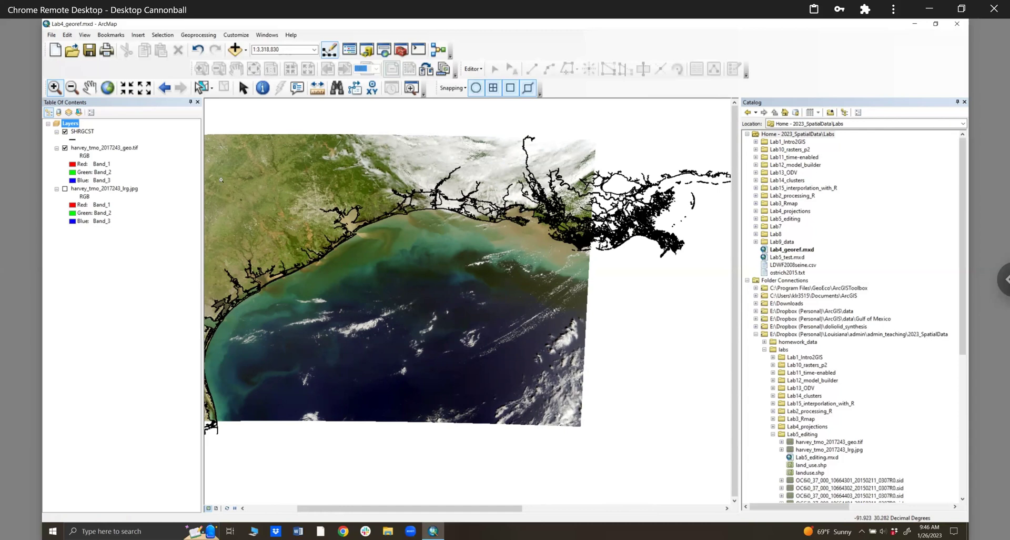
Show the harvey_tmo_2017243_lrg.jpg layer and hide harvey_tmo_2017243_geo.tif to compare the two images against the coastline.
click(65, 190)
click(65, 149)
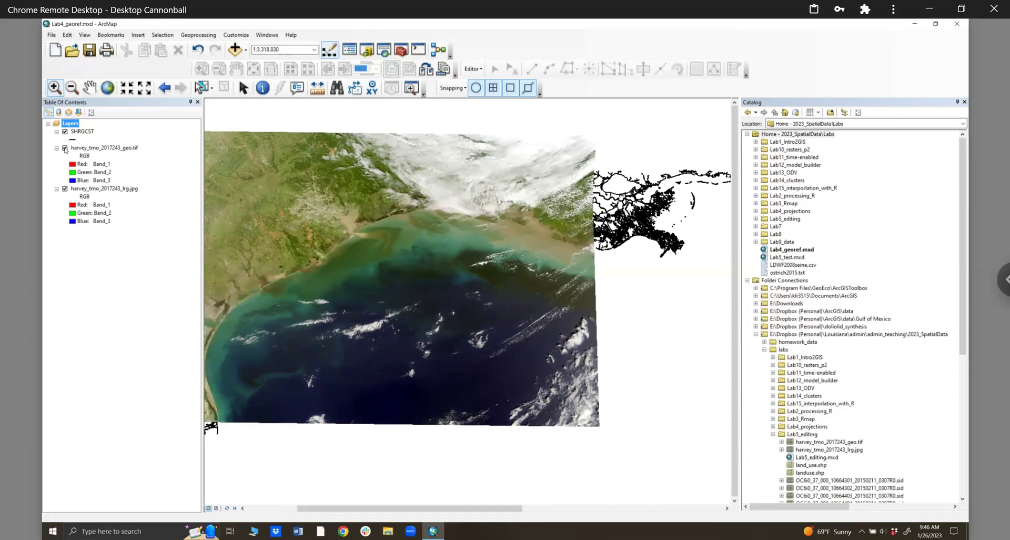
click(65, 149)
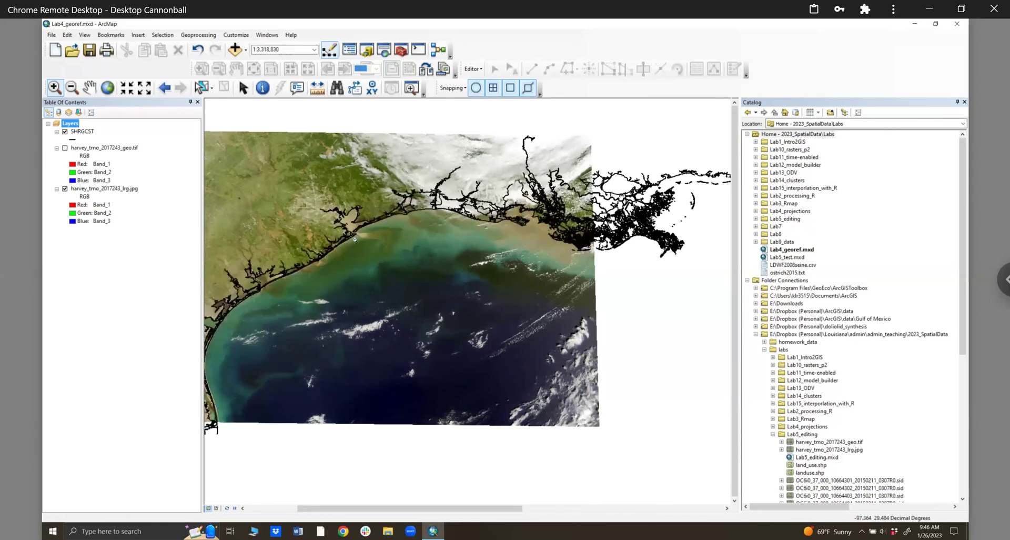
Remove the harvey_tmo_2017243_lrg.jpg layer from the map and inspect the file's bands in the catalog's Lab5_editing folder.
right_click(117, 191)
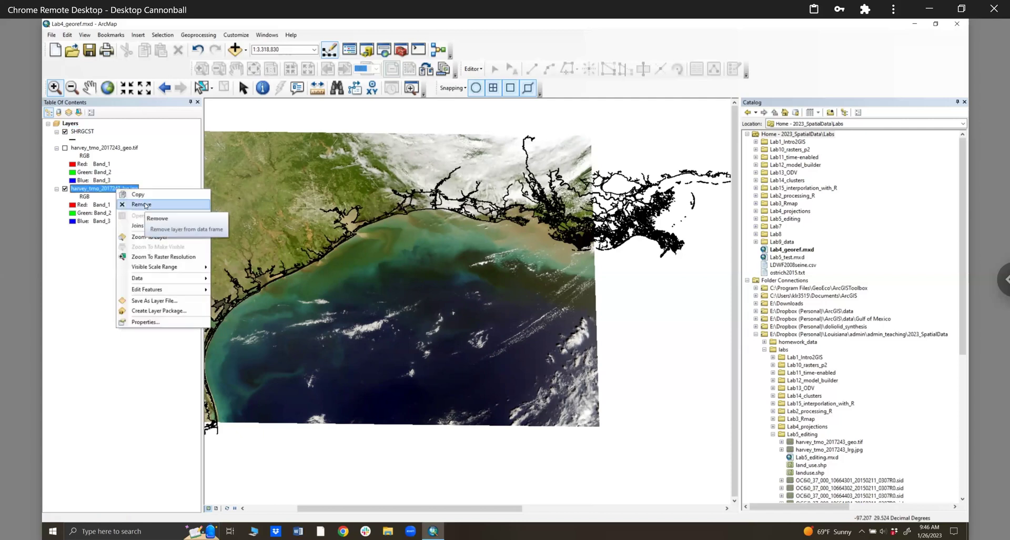
key(Return)
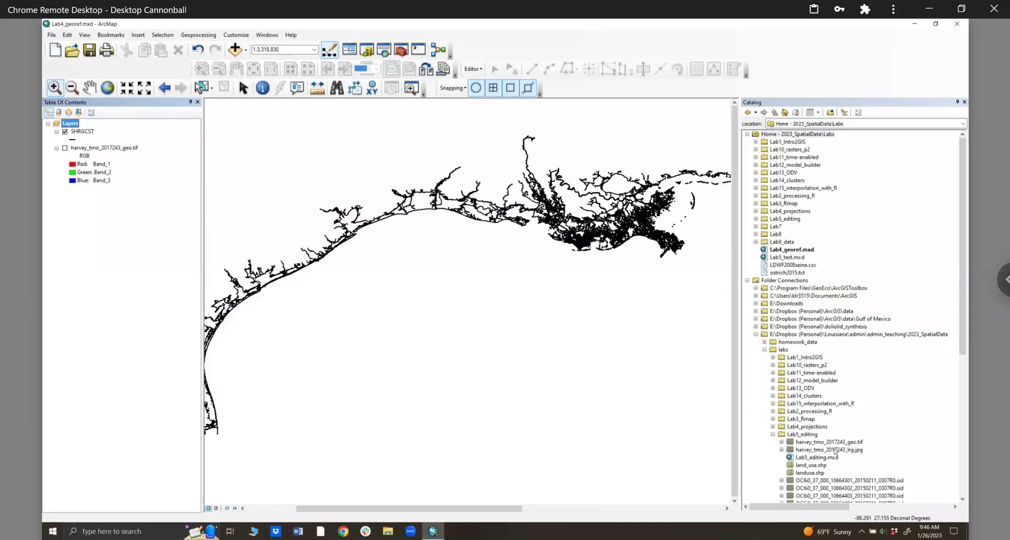
scroll(835, 450, down, 3)
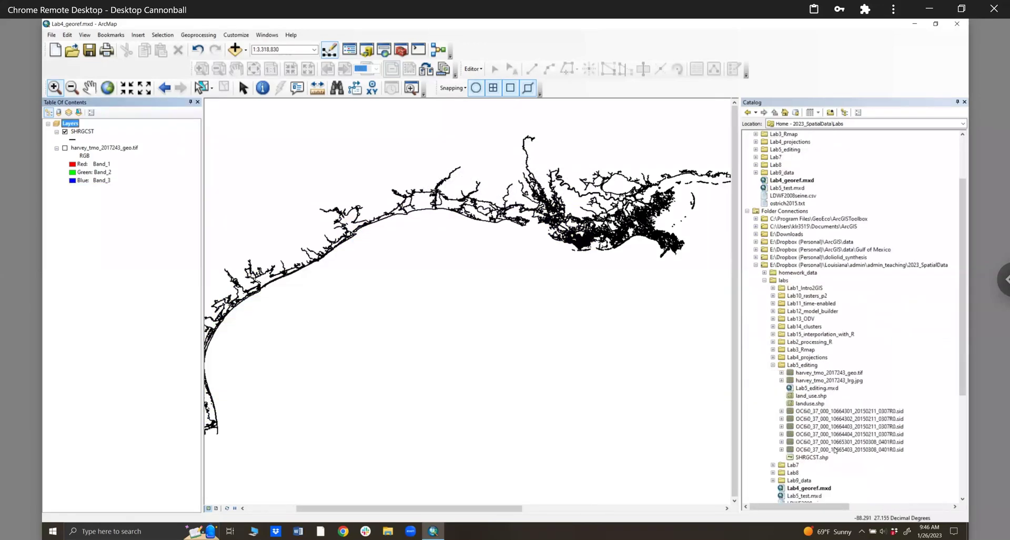
click(782, 380)
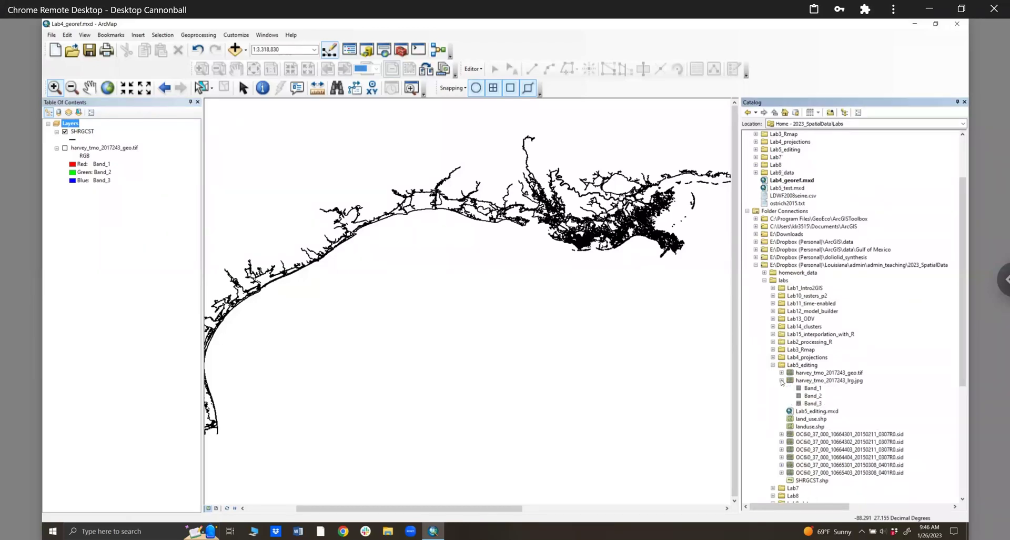
click(782, 380)
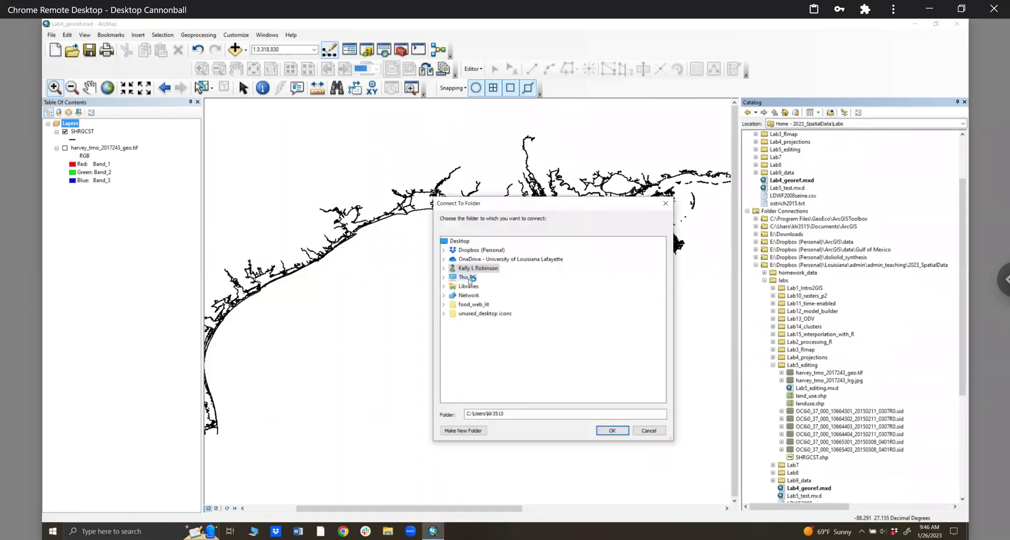
Browse the drives under This PC as possible folder connections and leave without connecting one.
click(467, 277)
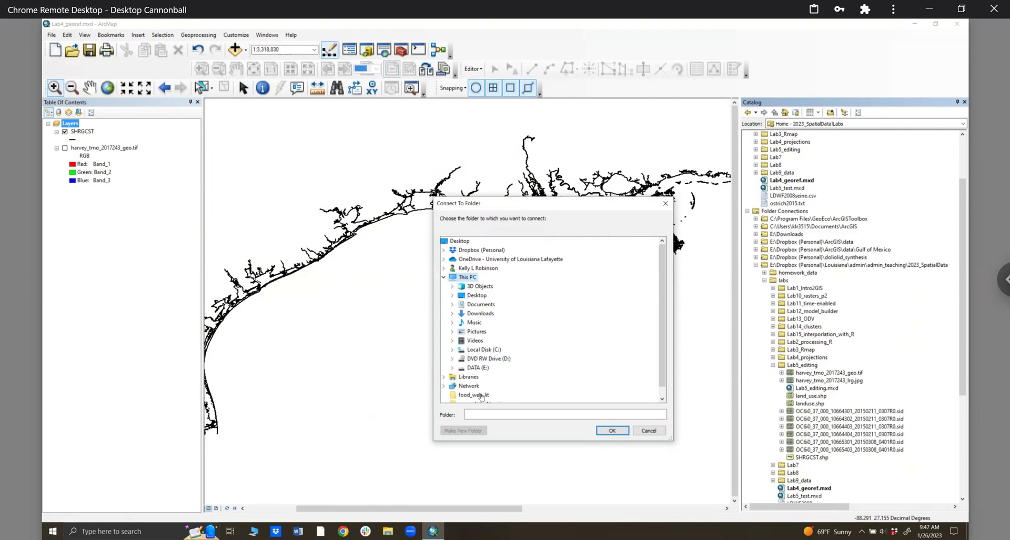
click(648, 432)
click(831, 113)
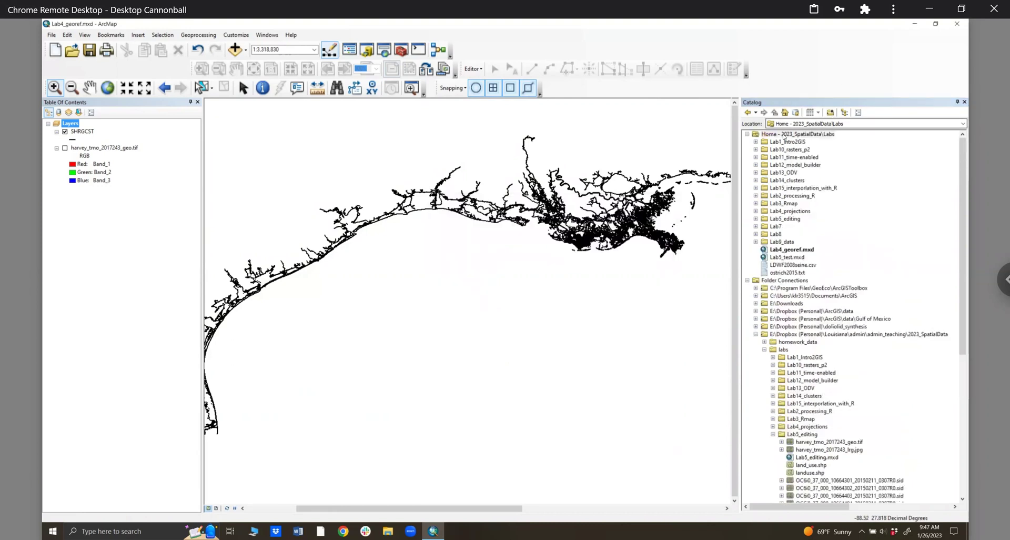
double_click(467, 277)
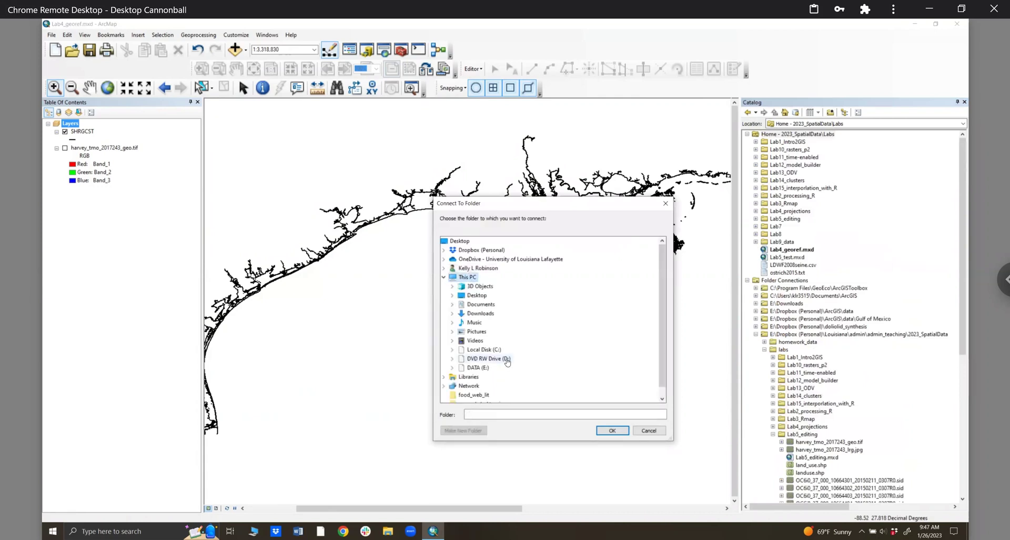
scroll(452, 270, down, 1)
scroll(447, 286, up, 1)
click(445, 277)
click(444, 277)
click(445, 277)
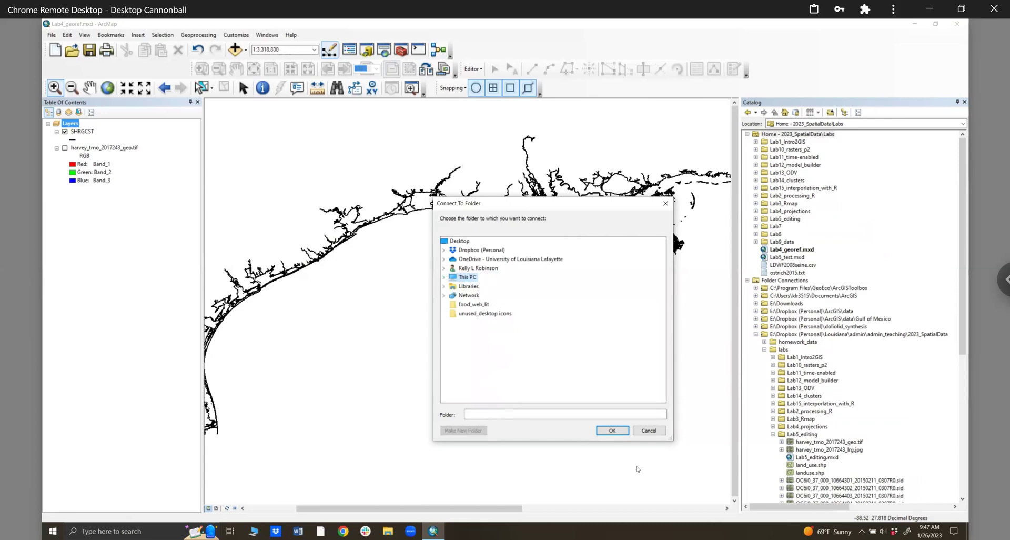
click(657, 432)
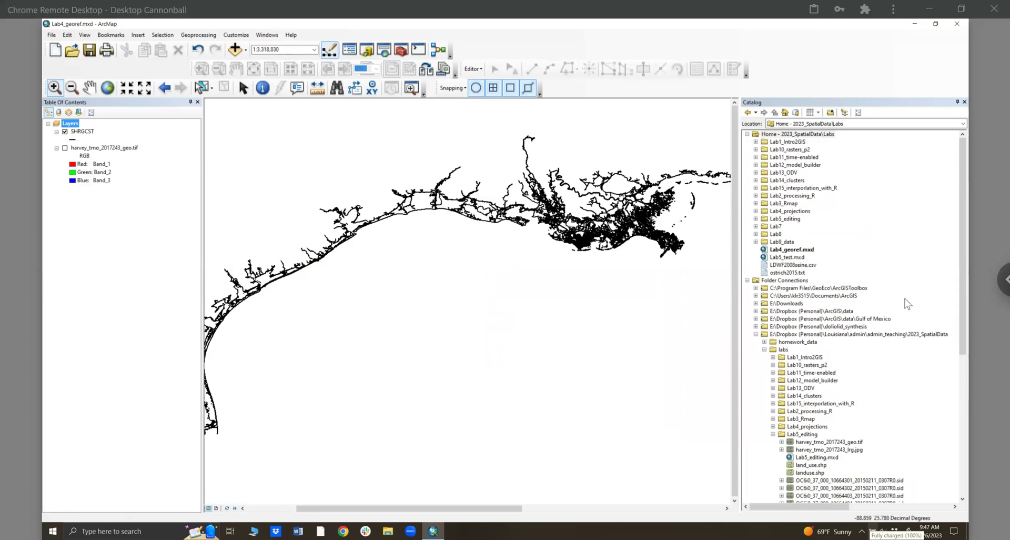
click(830, 112)
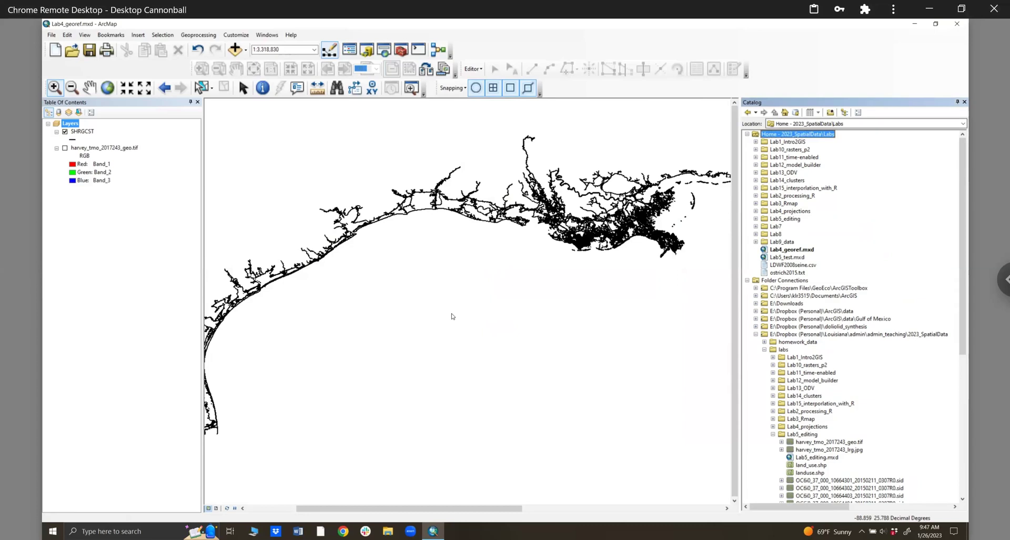
click(444, 277)
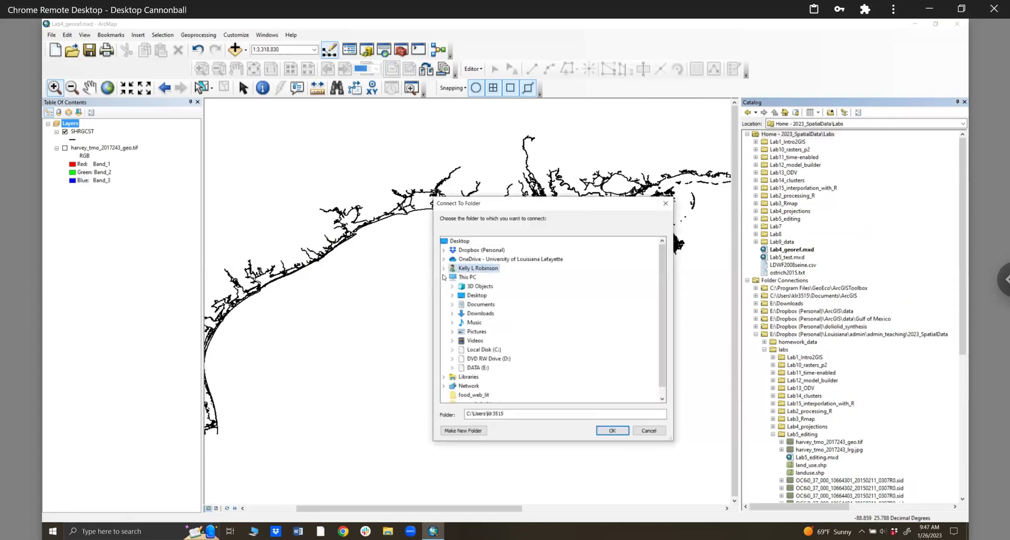
click(507, 359)
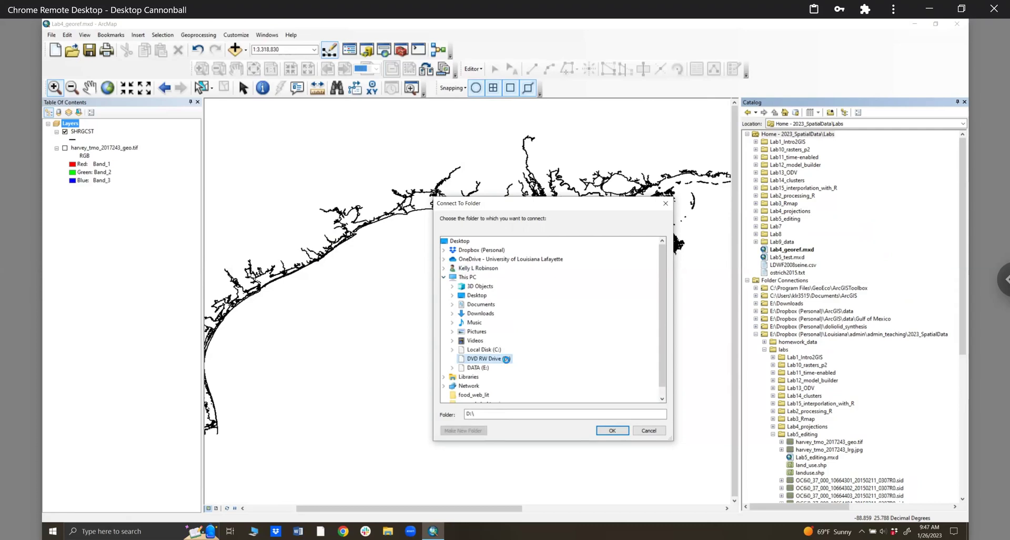
click(573, 222)
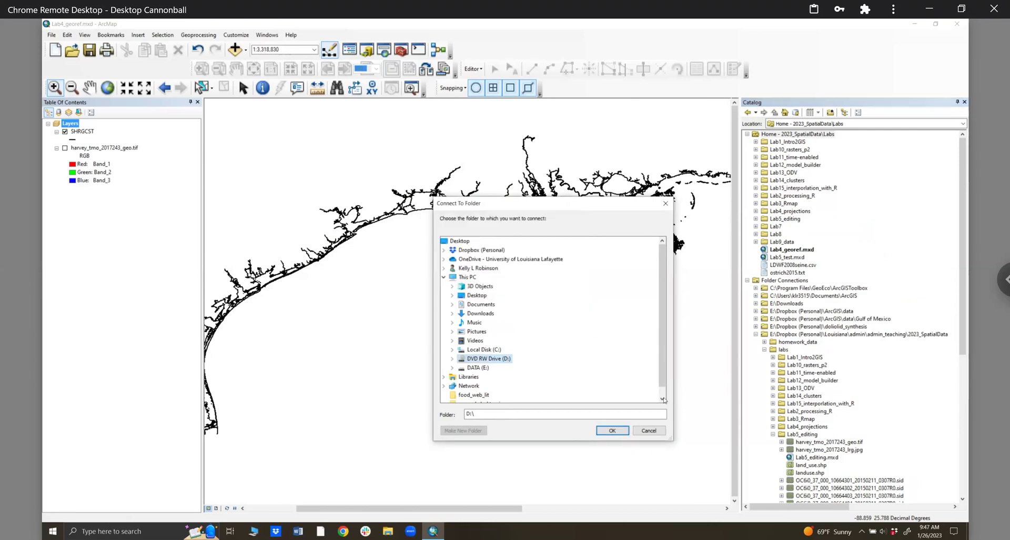
click(648, 431)
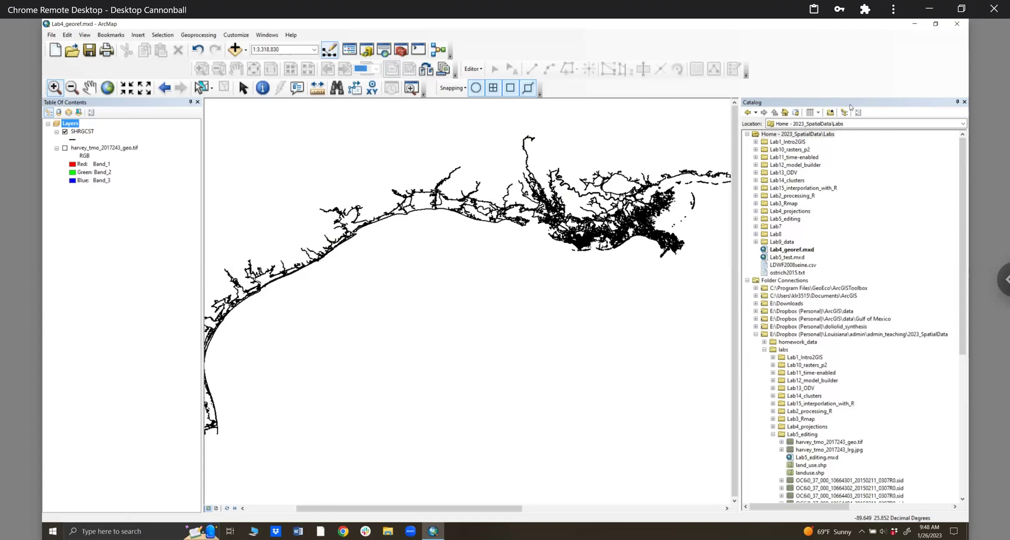
click(830, 113)
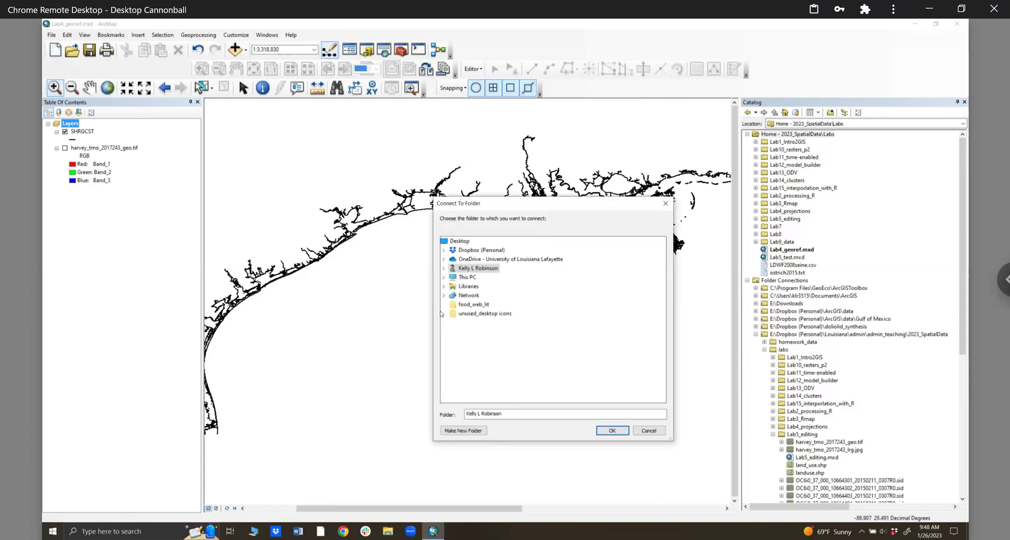
double_click(456, 277)
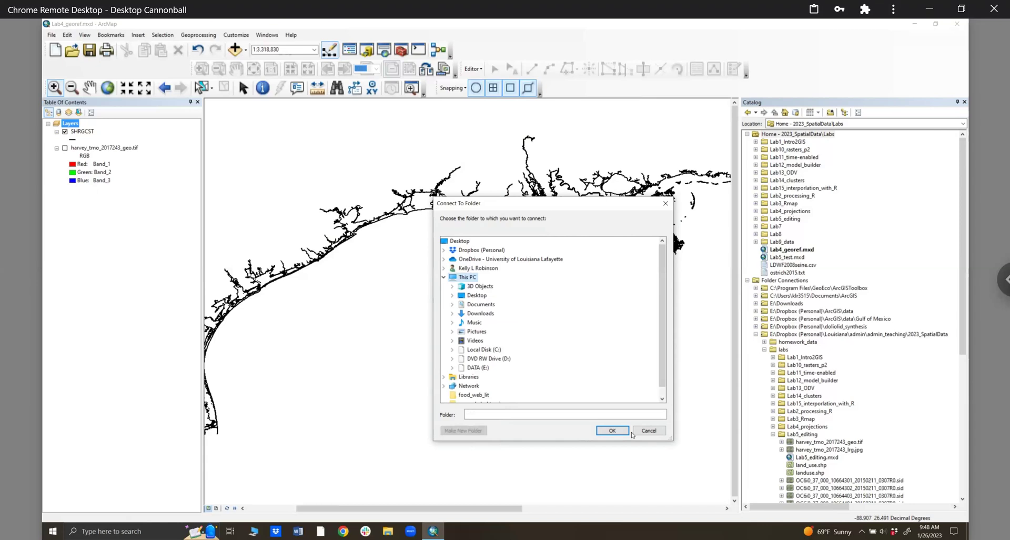
click(647, 431)
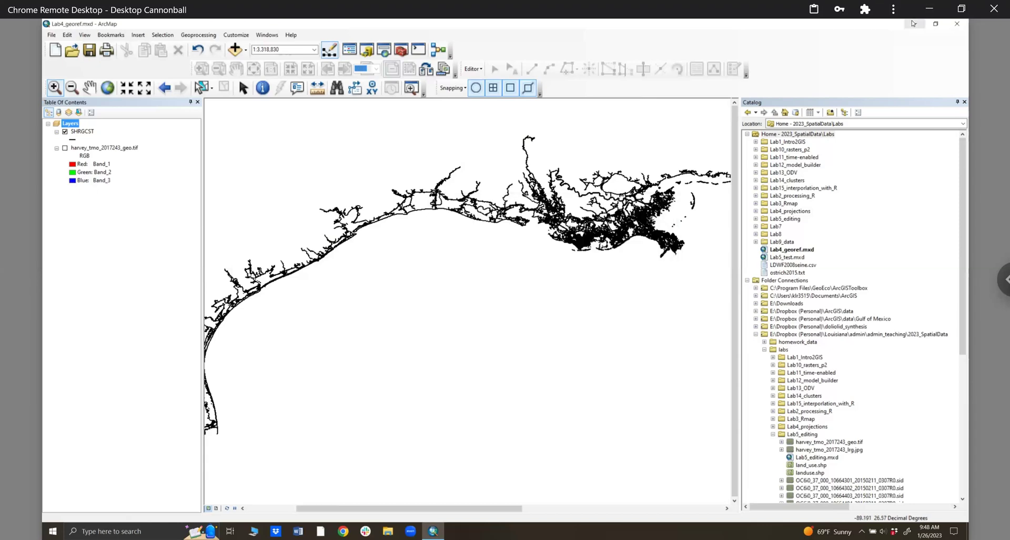
click(913, 23)
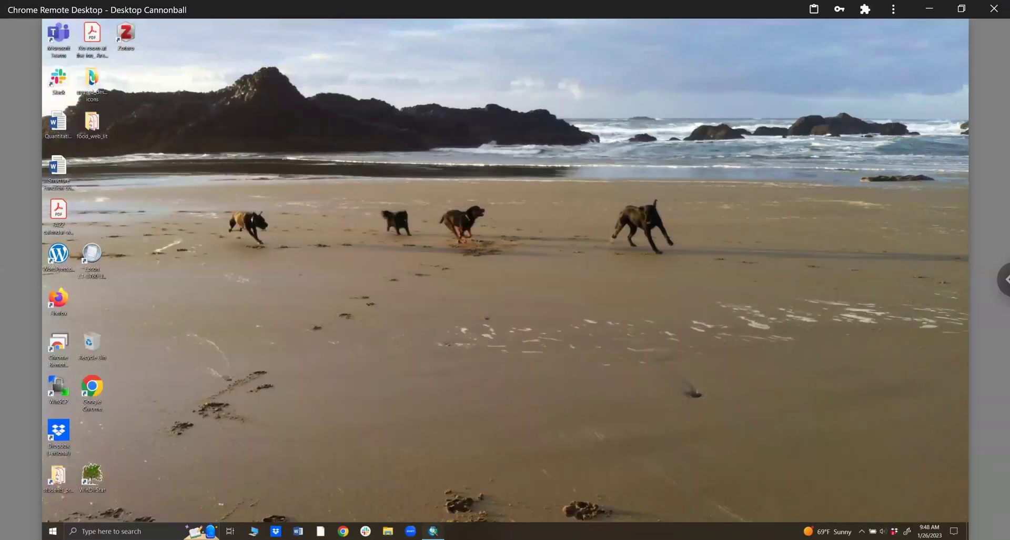
click(433, 531)
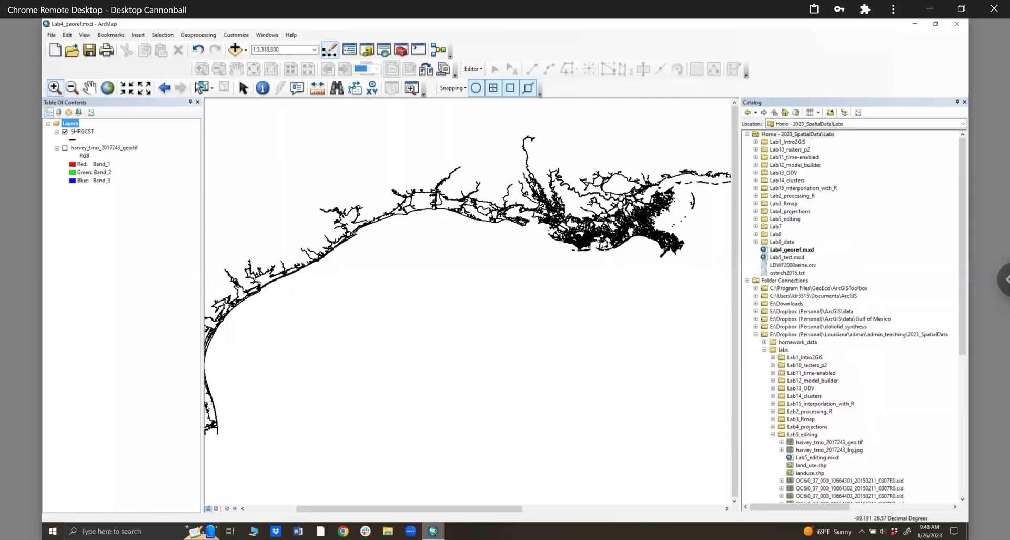
key(alt)
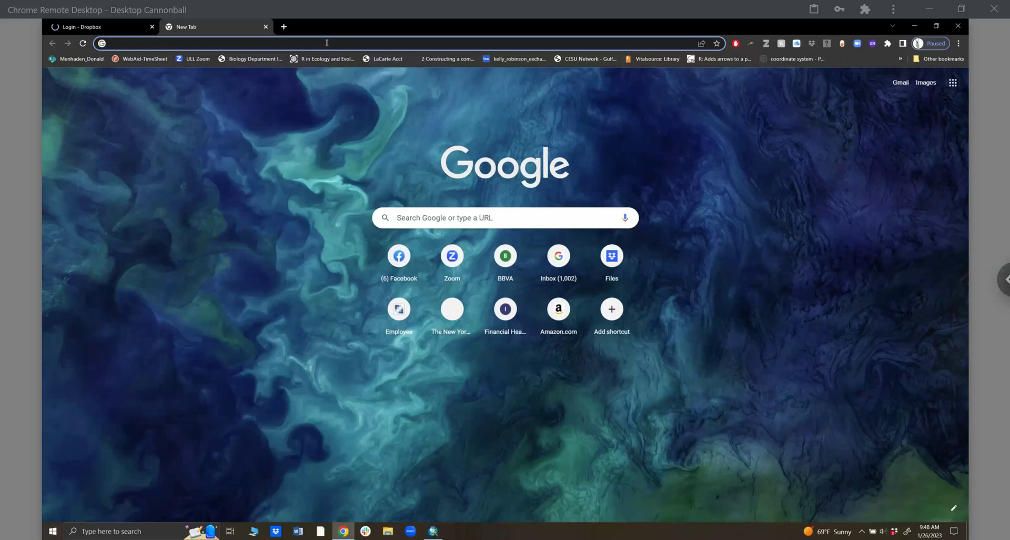
text(mohela.com/DL/secure/account/loginStep1.aspx)
key(Return)
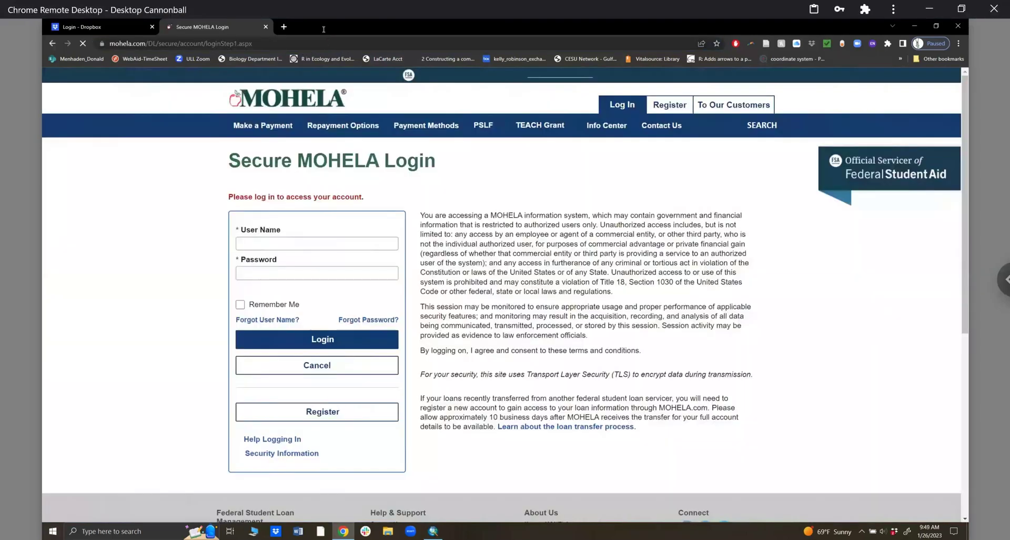
Open the University of Louisiana at Lafayette secure login page in the browser.
key(ctrl+l)
text(m)
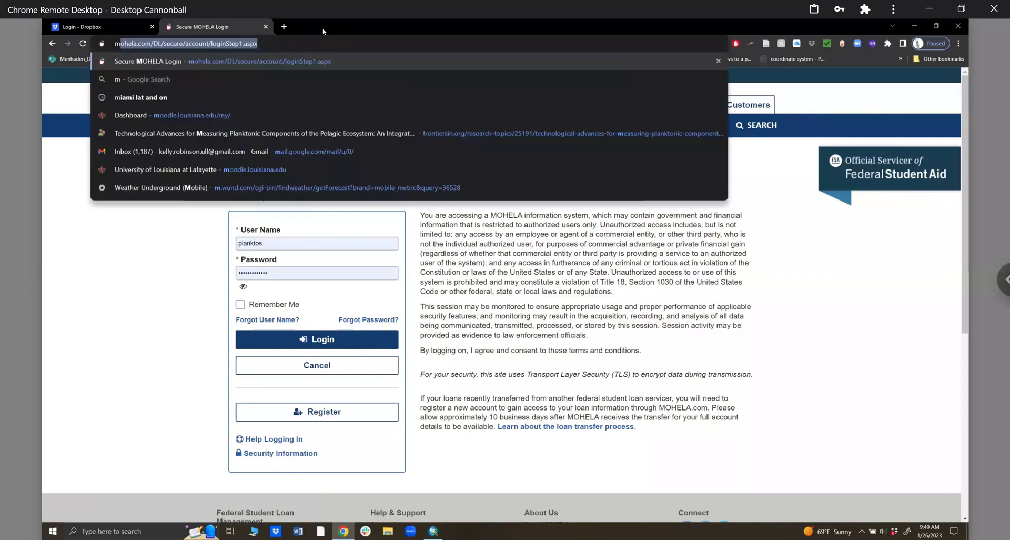
key(BackSpace)
key(BackSpace)
text(ul)
key(Return)
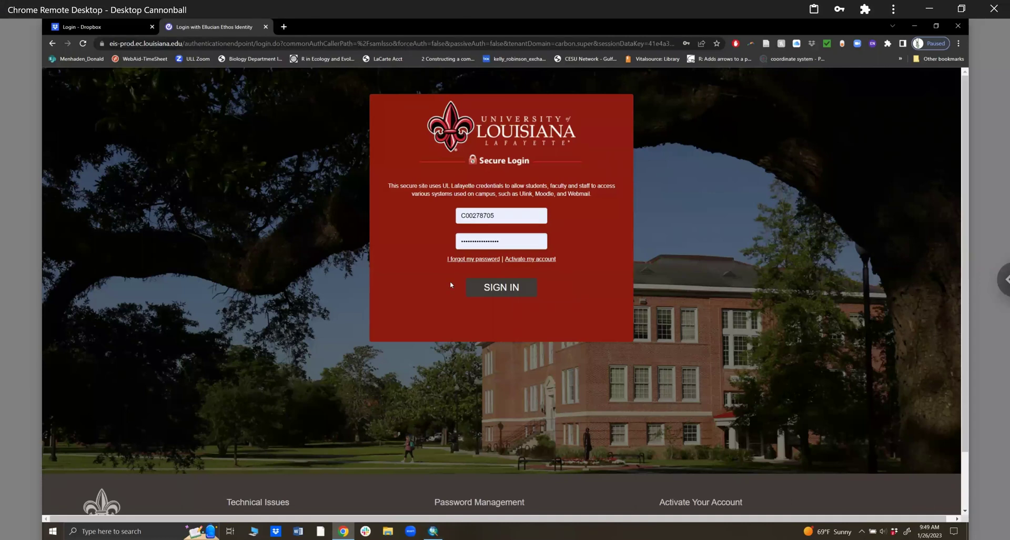
Sign in to the university portal with the filled-in credentials and open the BIOL528 Spatial Data Anal & Mgmt course in Moodle.
click(517, 292)
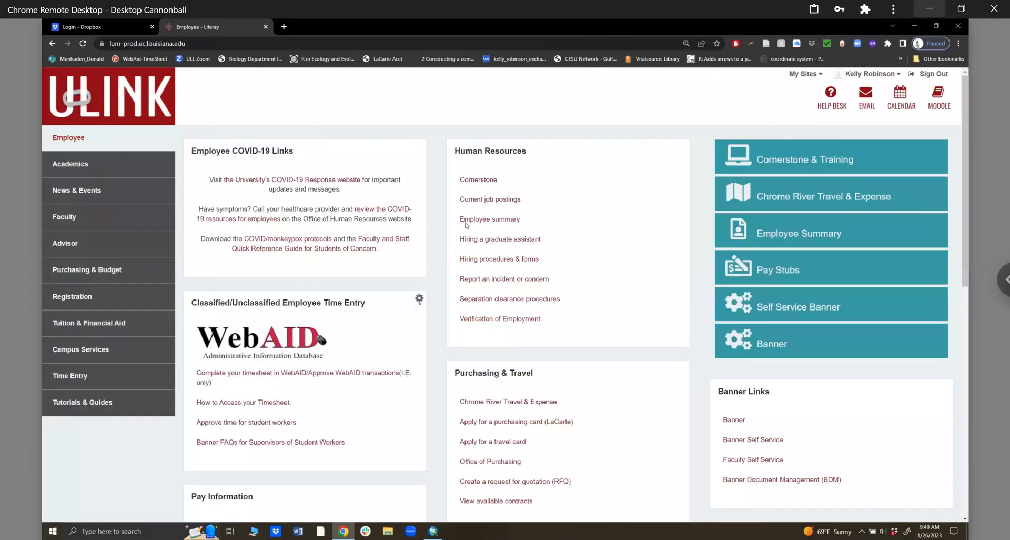
click(465, 220)
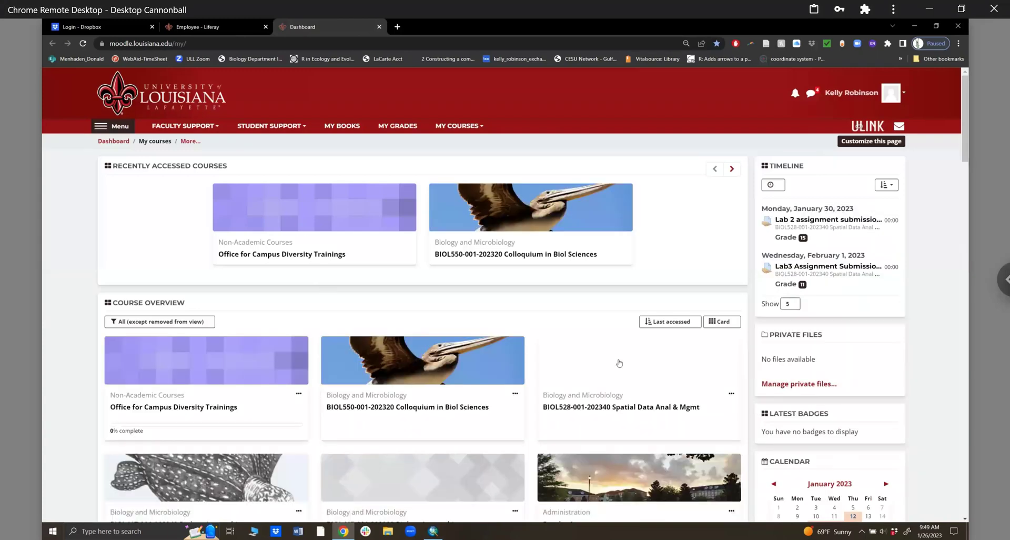
click(619, 363)
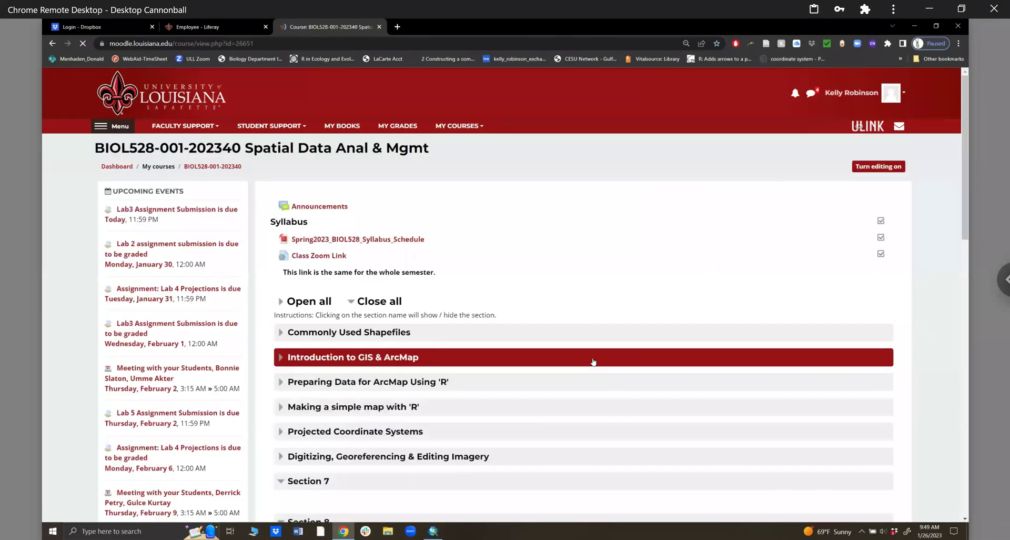
Download the Lab 5 data from the course's Digitizing, Georeferencing & Editing Imagery section.
scroll(306, 383, down, 5)
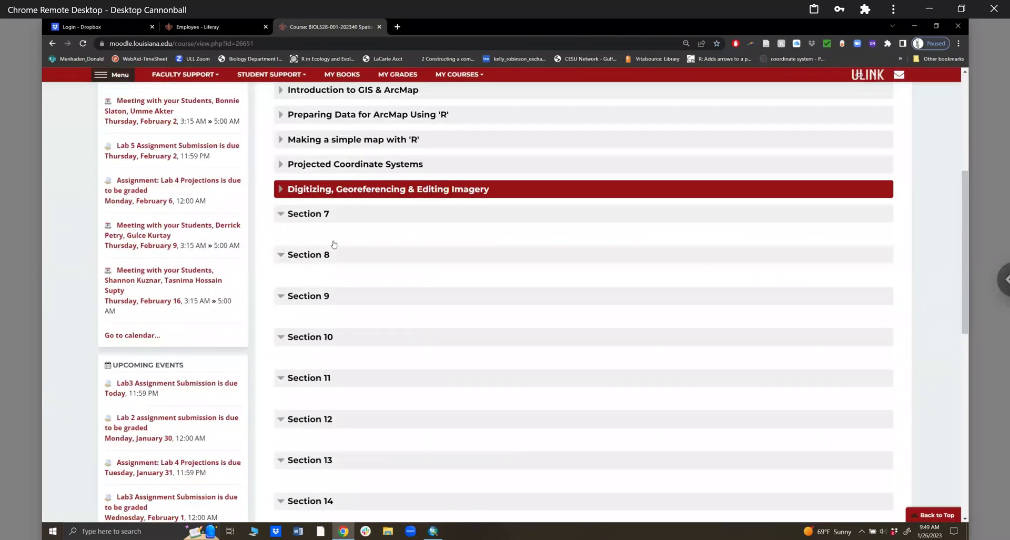
click(335, 190)
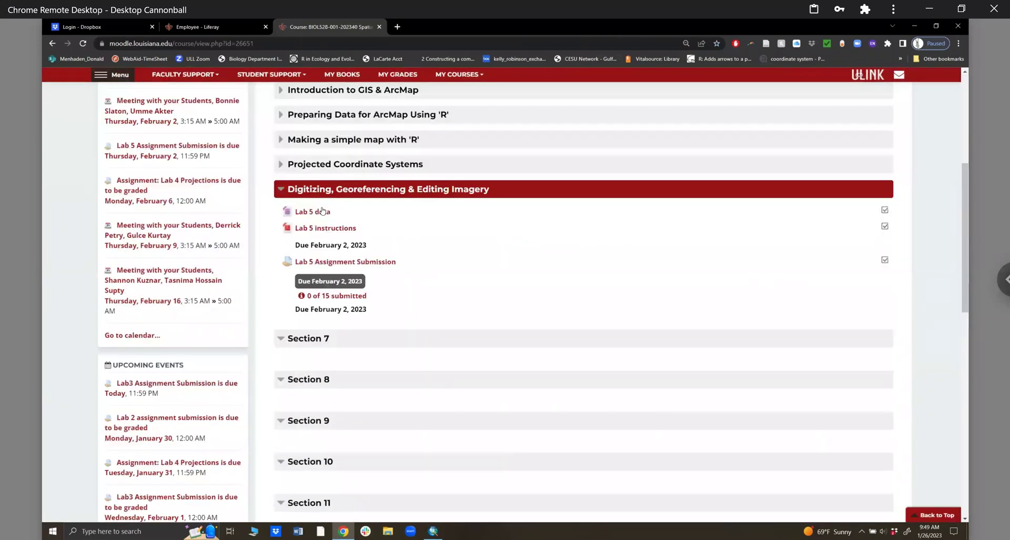
click(313, 211)
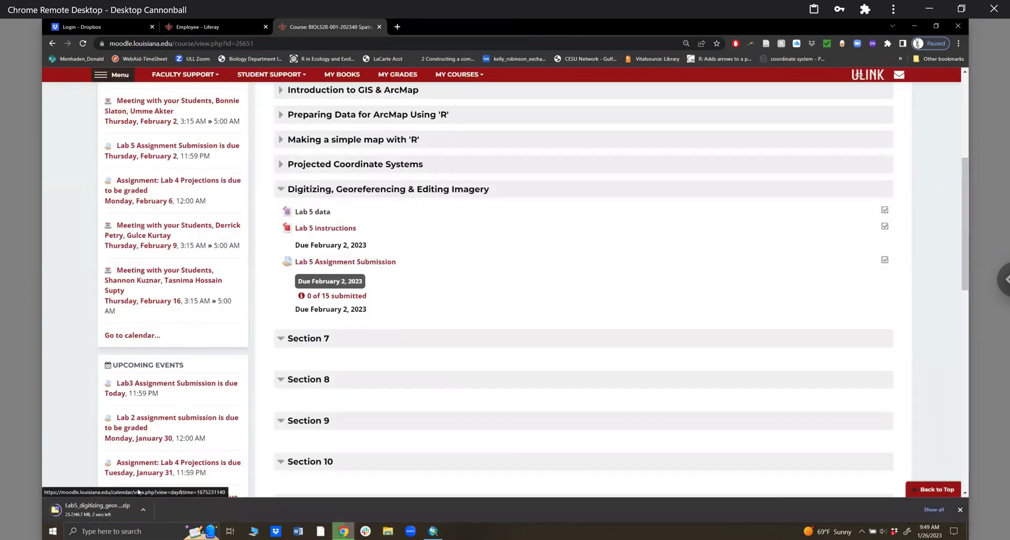
Show the download in the Downloads folder, refresh the file list and select Lab5_digitizing_georef_editing.zip.
click(143, 509)
click(138, 485)
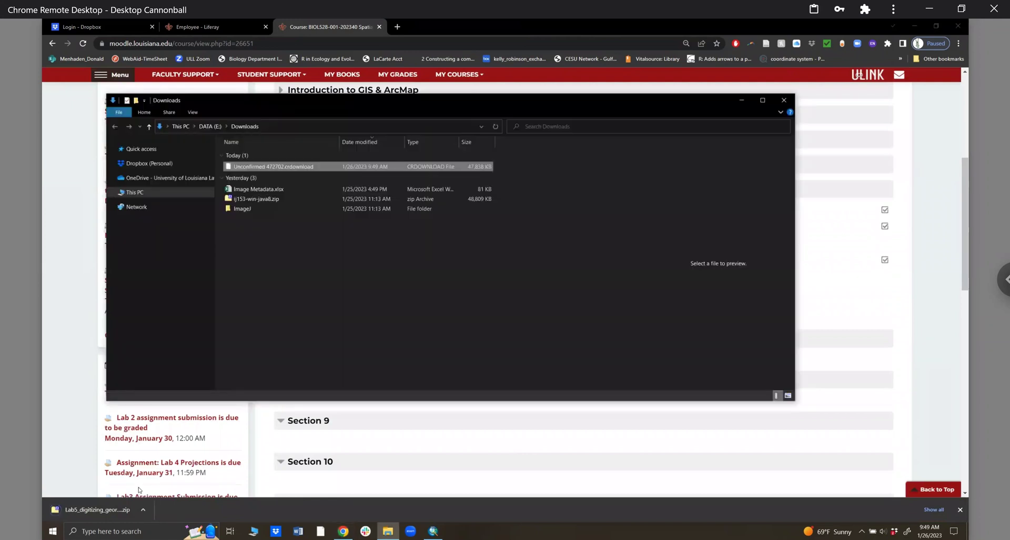
click(276, 320)
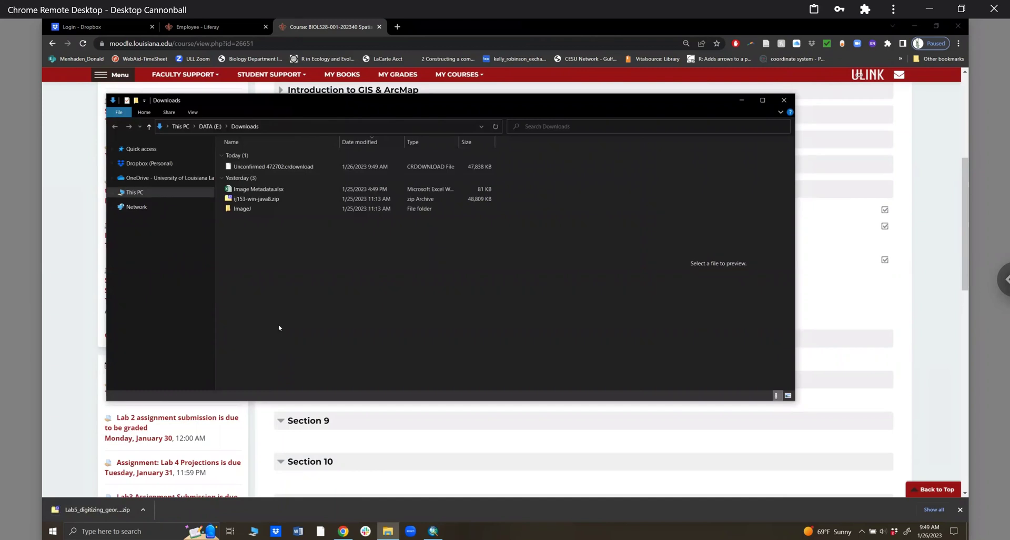
right_click(274, 319)
click(303, 354)
click(264, 167)
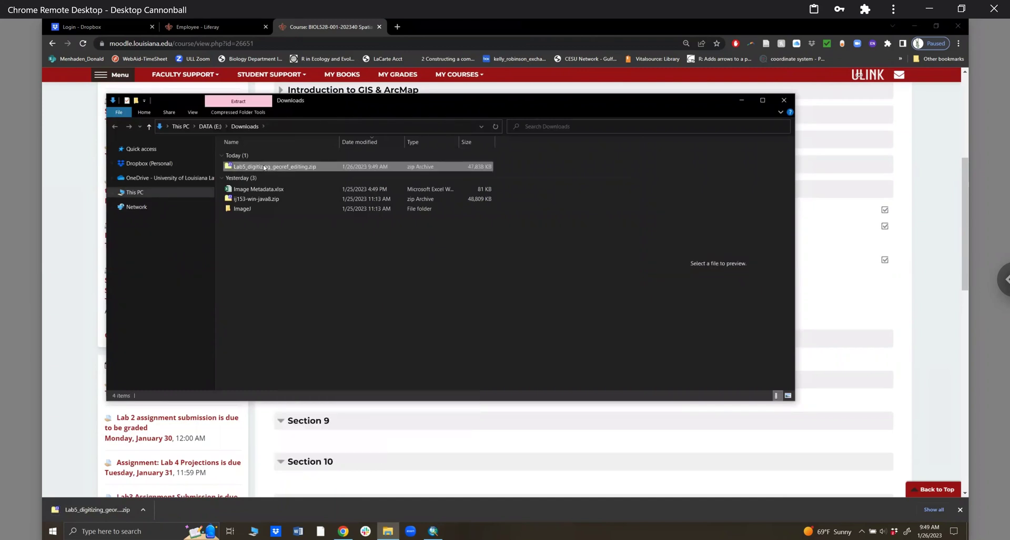
Go to the Lab5_editing folder in Dropbox under Louisiana, admin, admin_teaching, 2023_SpatialData, labs.
click(135, 164)
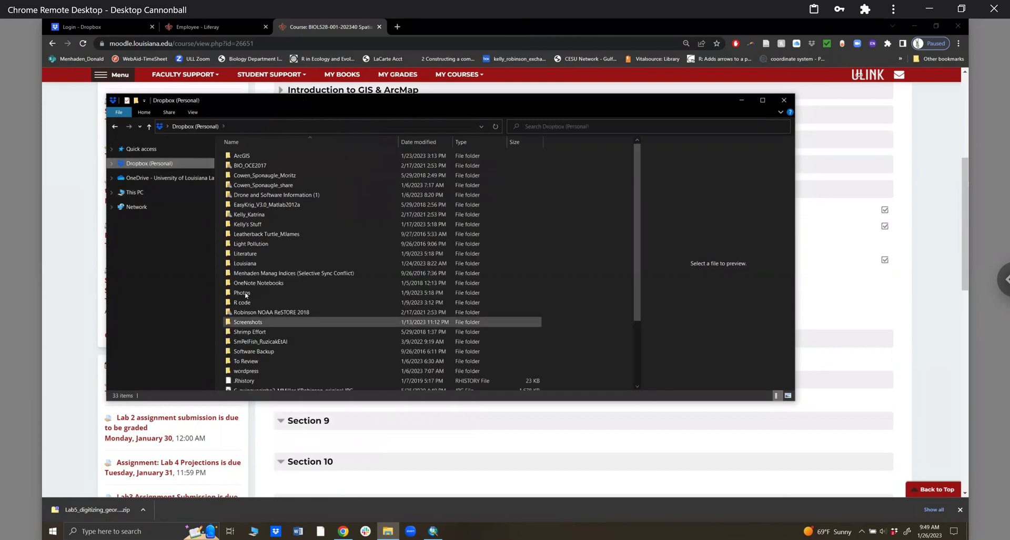
double_click(248, 264)
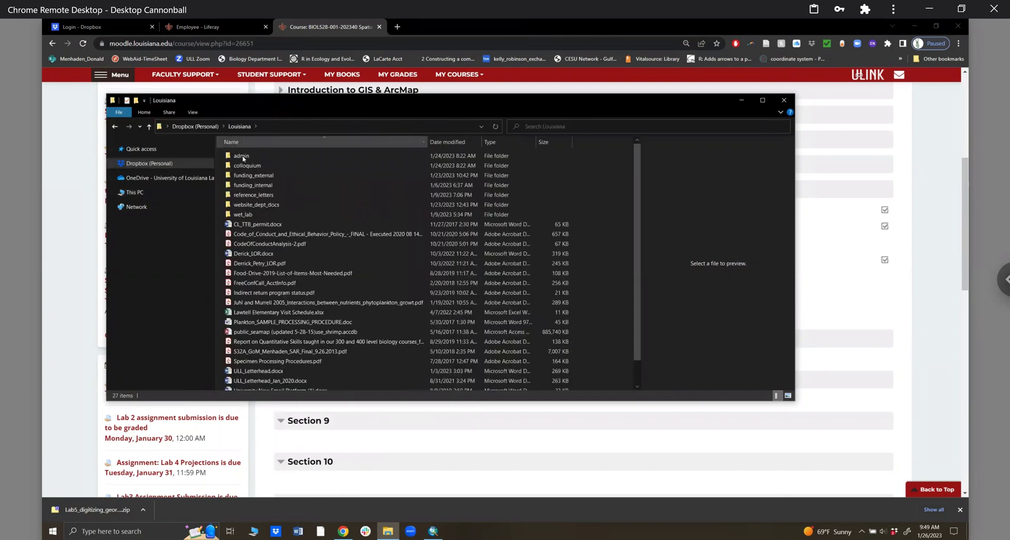
double_click(243, 156)
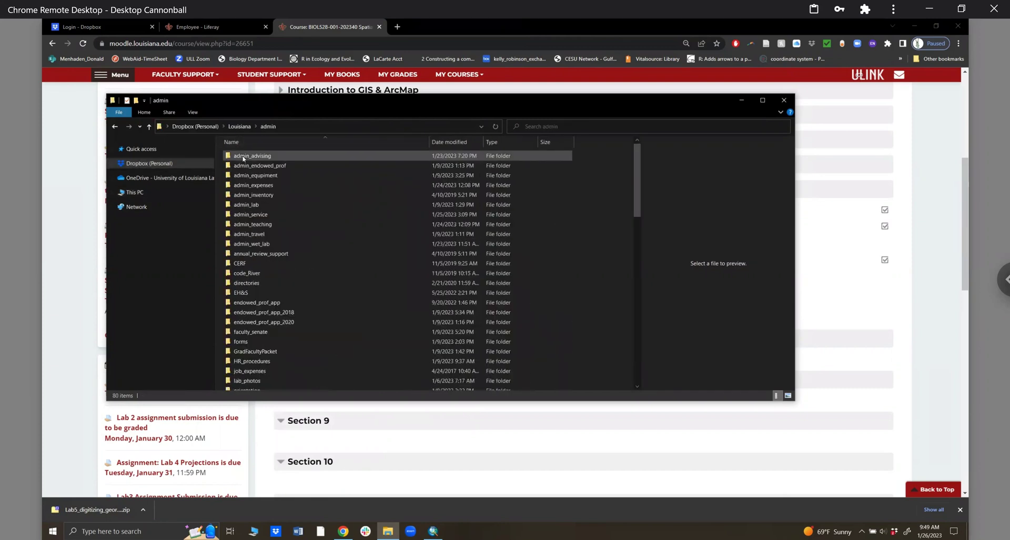
click(241, 224)
double_click(242, 224)
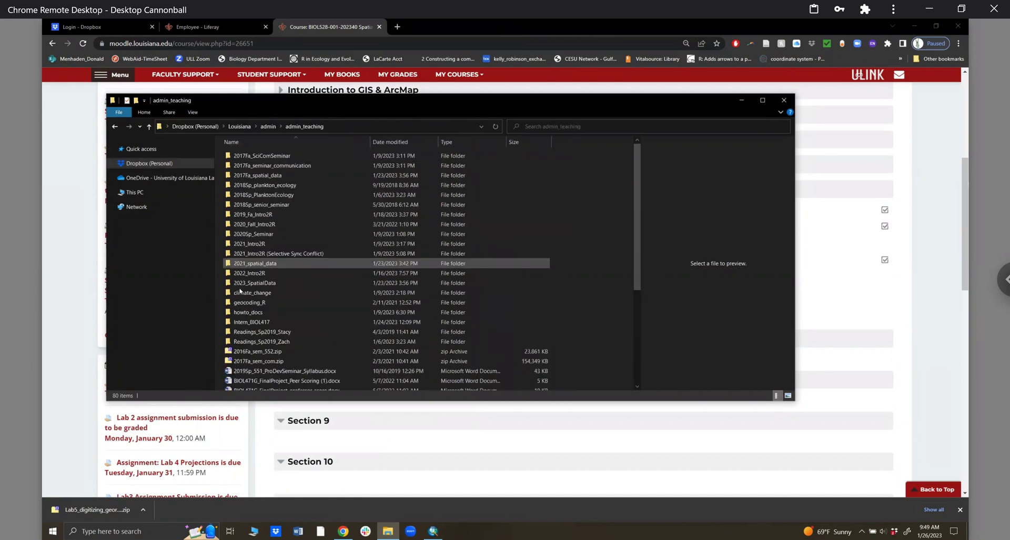
double_click(241, 285)
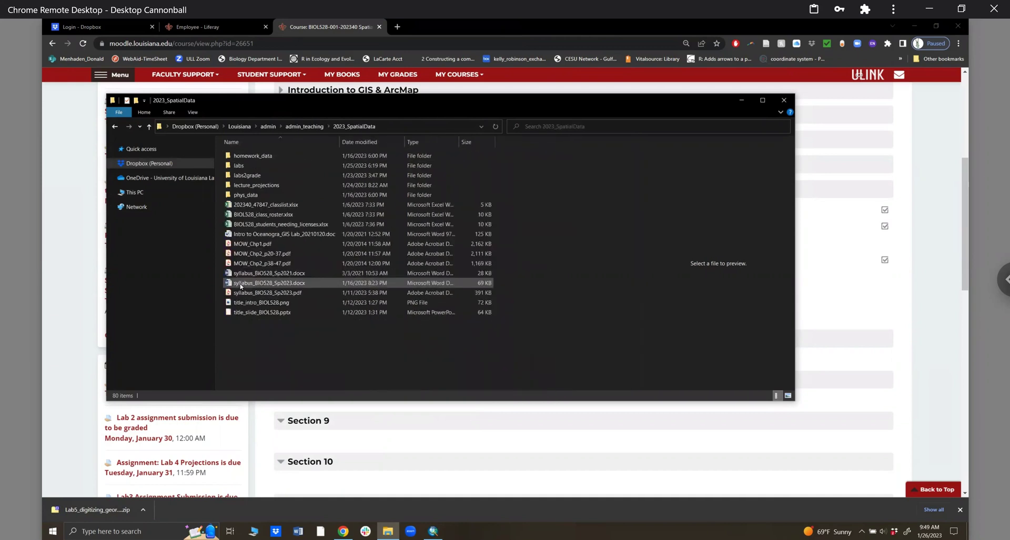
double_click(245, 166)
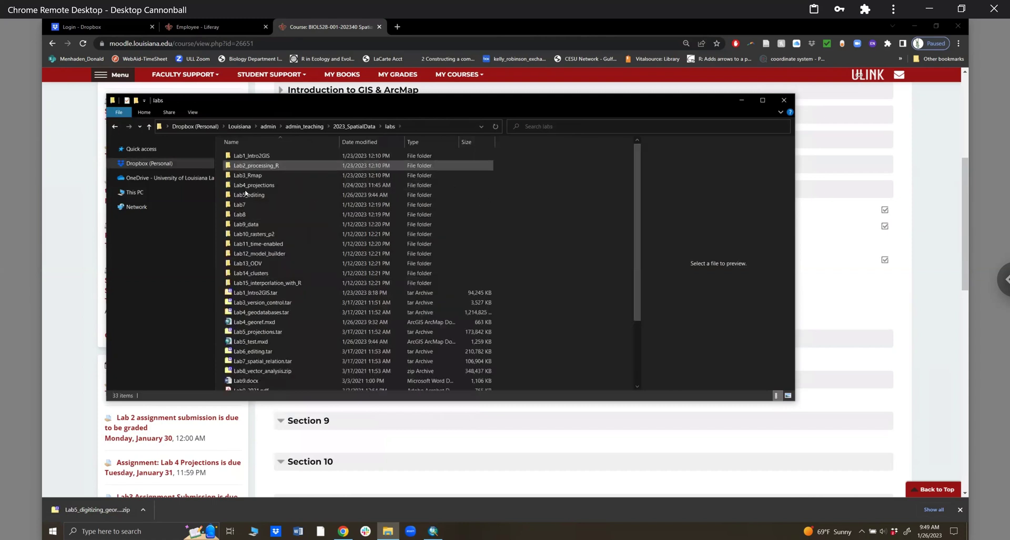
double_click(245, 196)
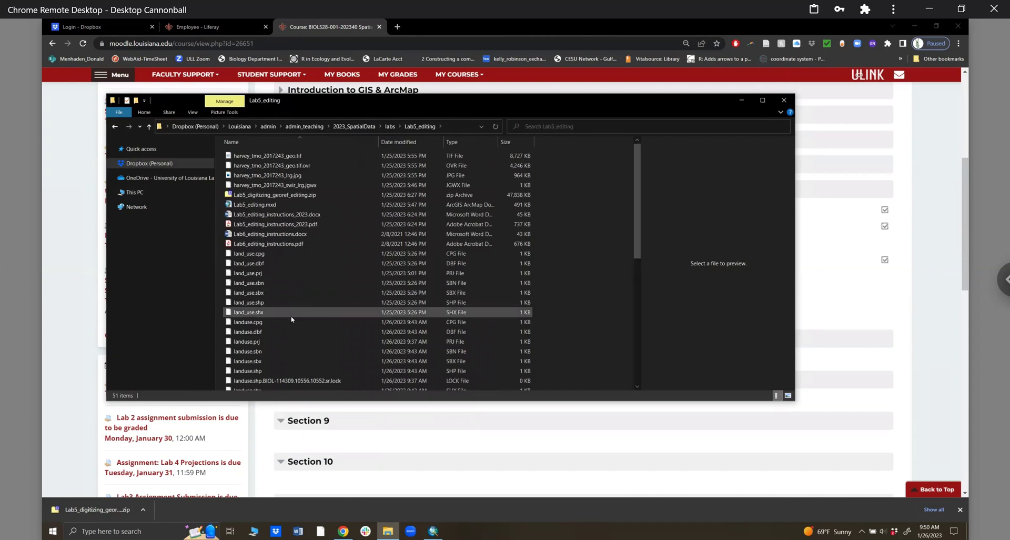
Sort the Lab5_editing files by date modified, newest first, and look through them for the lab data archive.
scroll(291, 319, down, 8)
scroll(291, 319, up, 5)
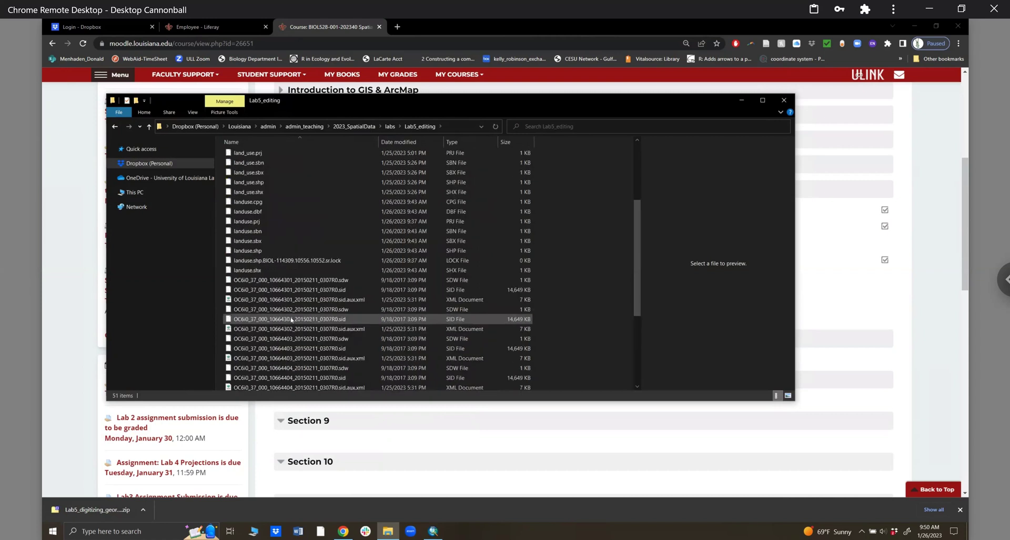
scroll(291, 319, up, 4)
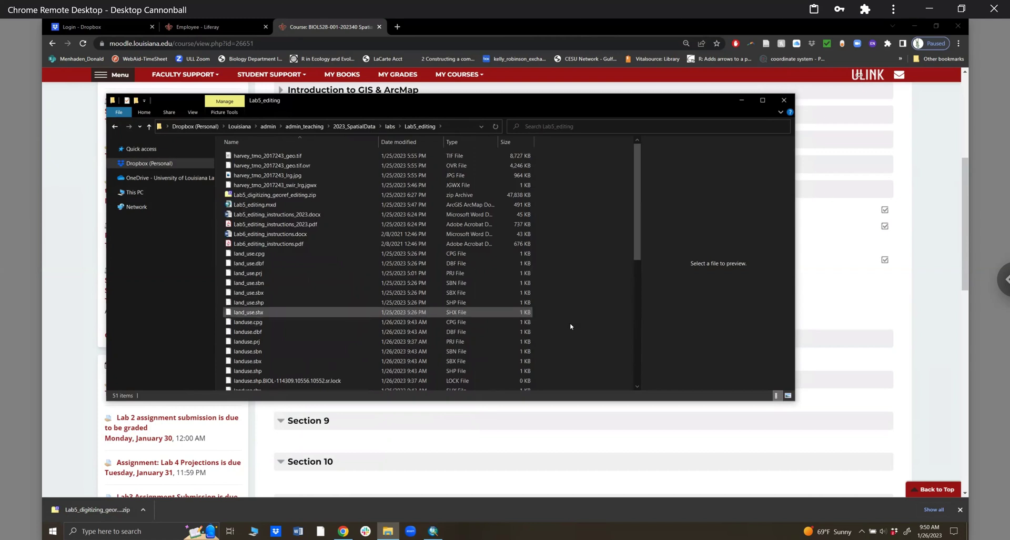
click(389, 144)
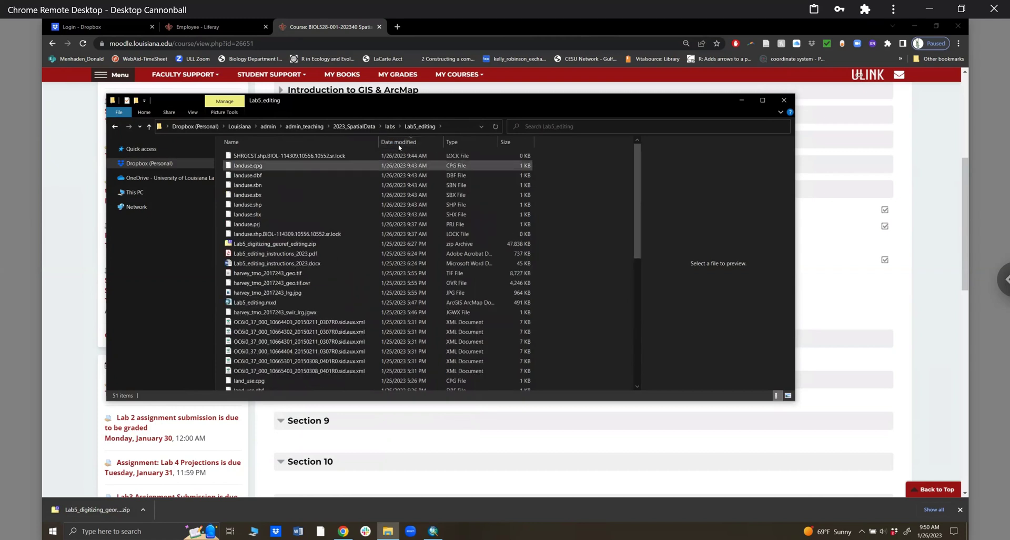
click(393, 145)
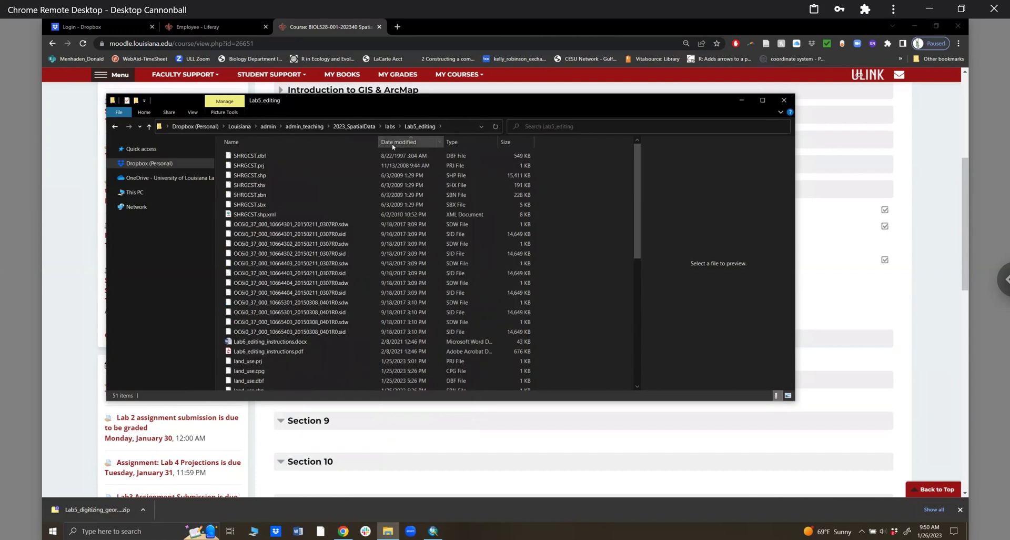
scroll(393, 147, down, 1)
scroll(358, 275, down, 1)
scroll(351, 388, down, 7)
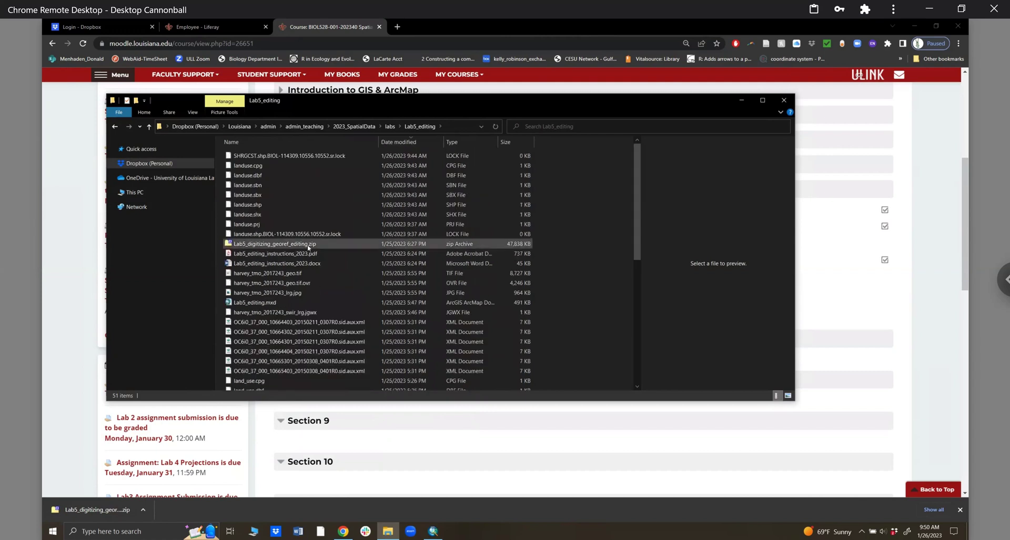
scroll(328, 327, down, 9)
scroll(315, 310, up, 6)
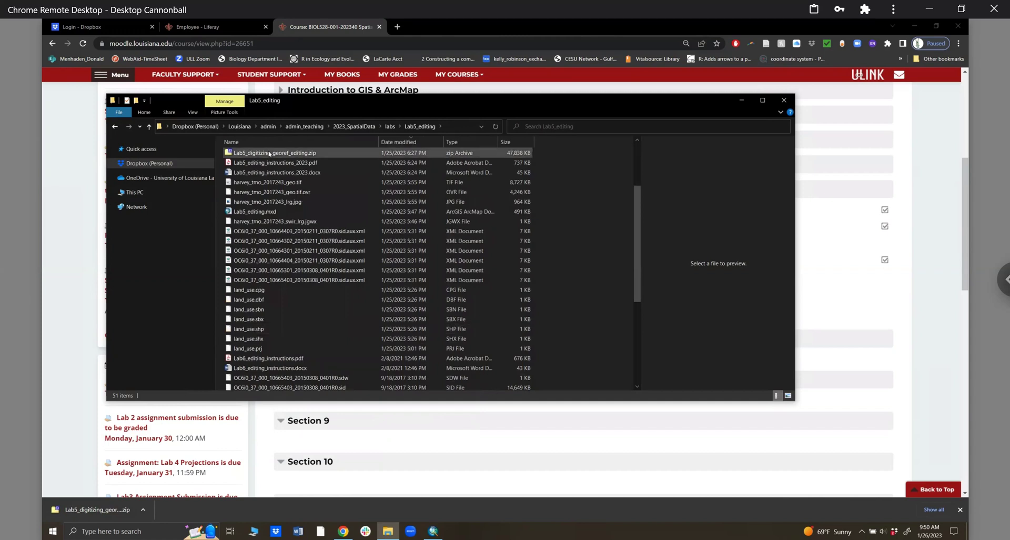
Extract Lab5_digitizing_georef_editing.zip directly into the Lab5_editing folder with 7-Zip, replacing all existing files.
click(269, 153)
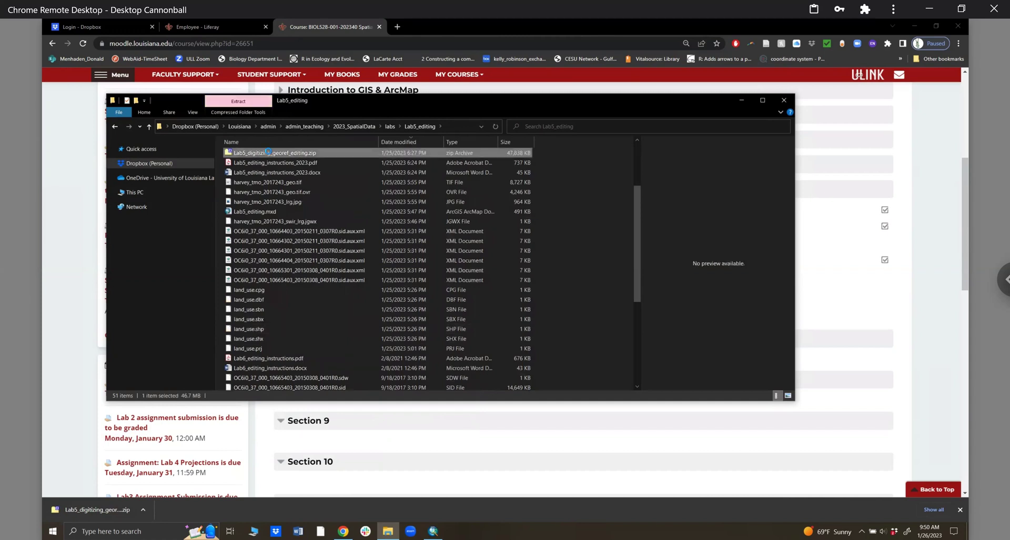
right_click(269, 152)
mouse_move(323, 168)
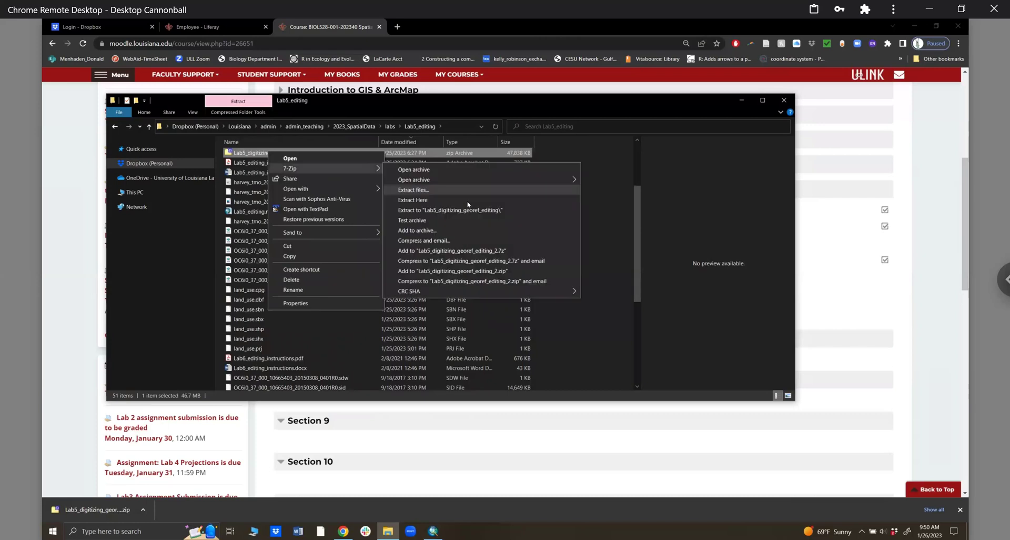
click(468, 201)
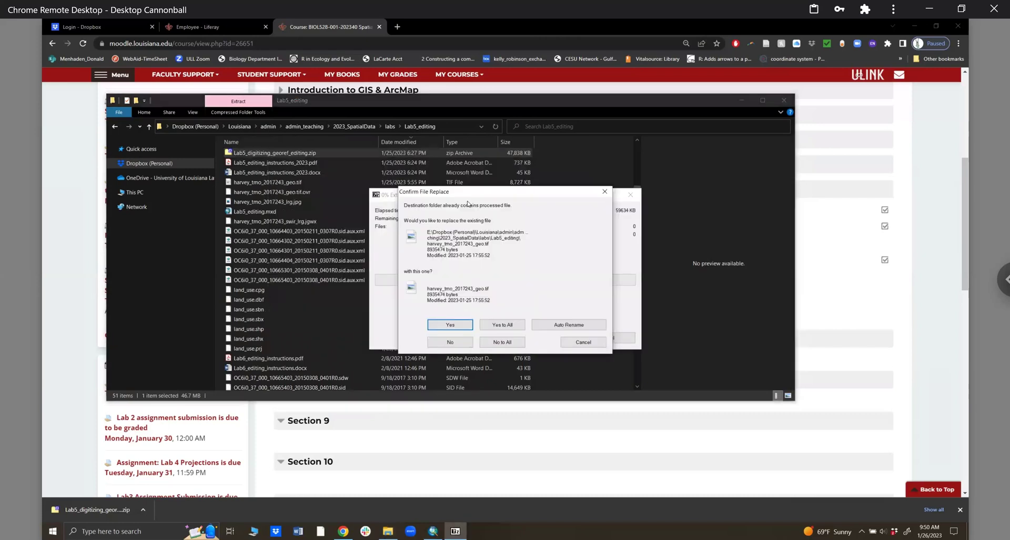
click(463, 326)
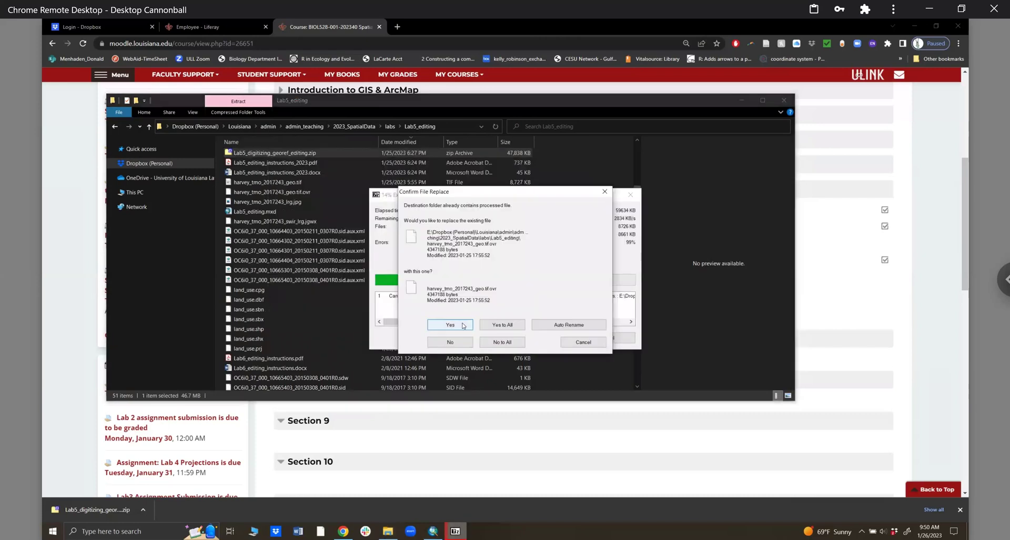
click(462, 325)
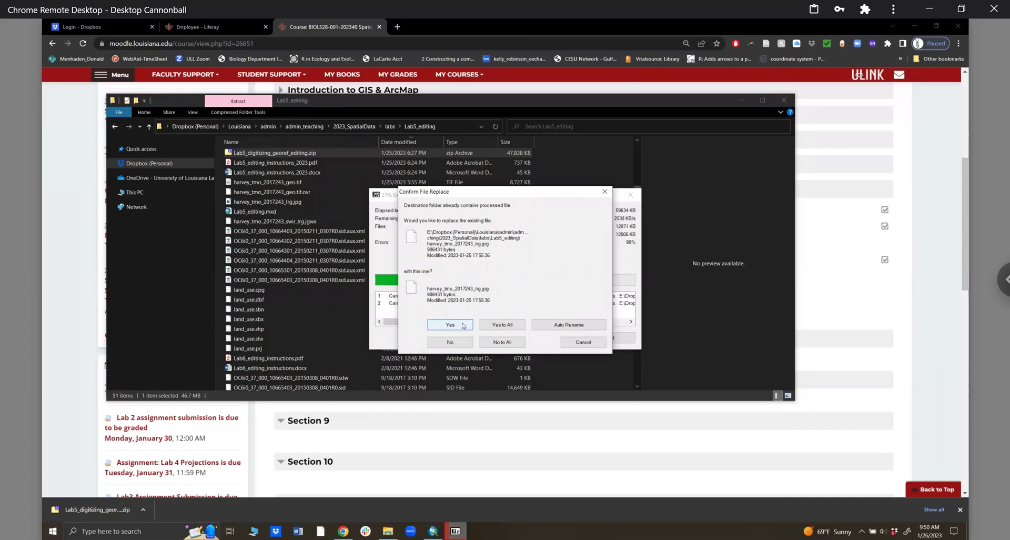
click(462, 325)
click(462, 325)
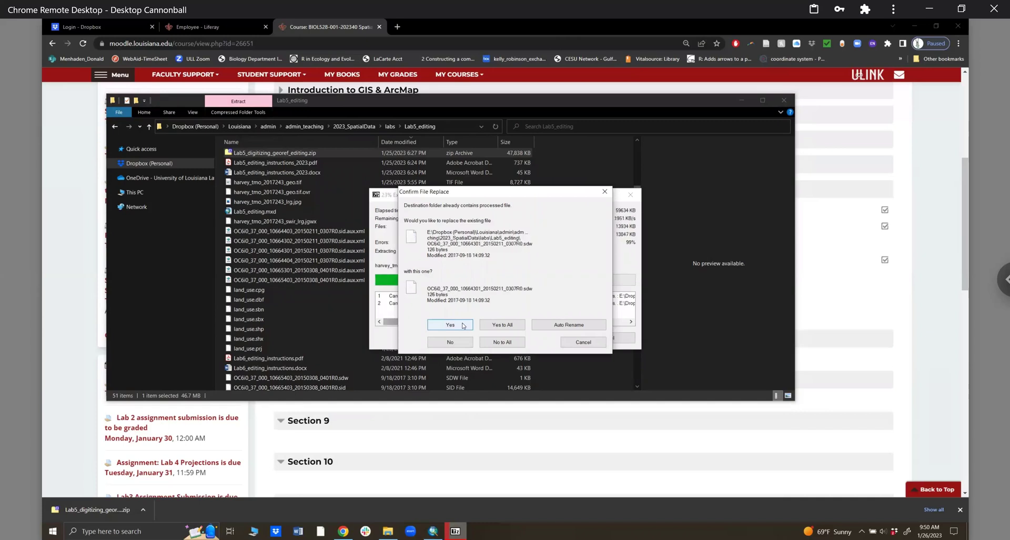
click(462, 326)
click(462, 325)
click(462, 325)
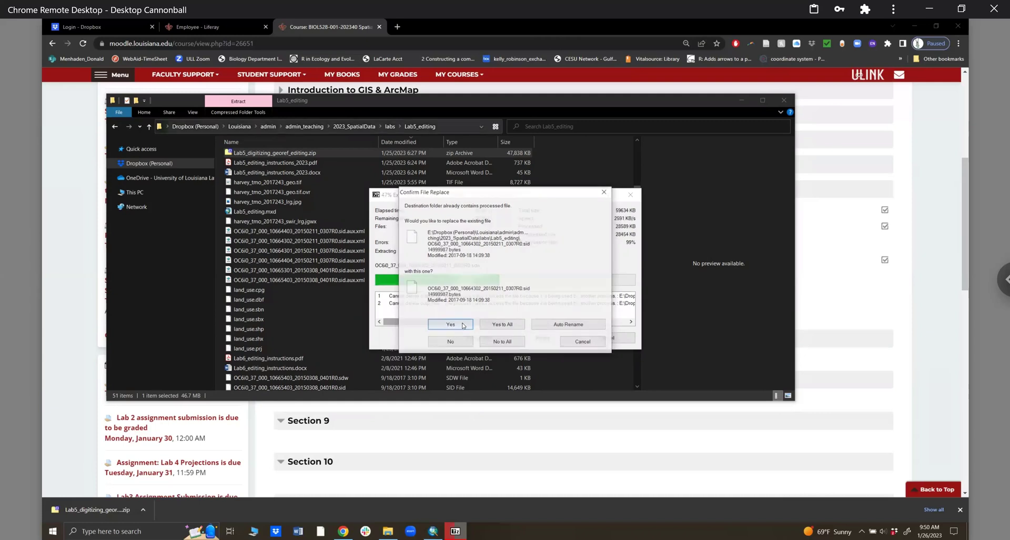
click(495, 325)
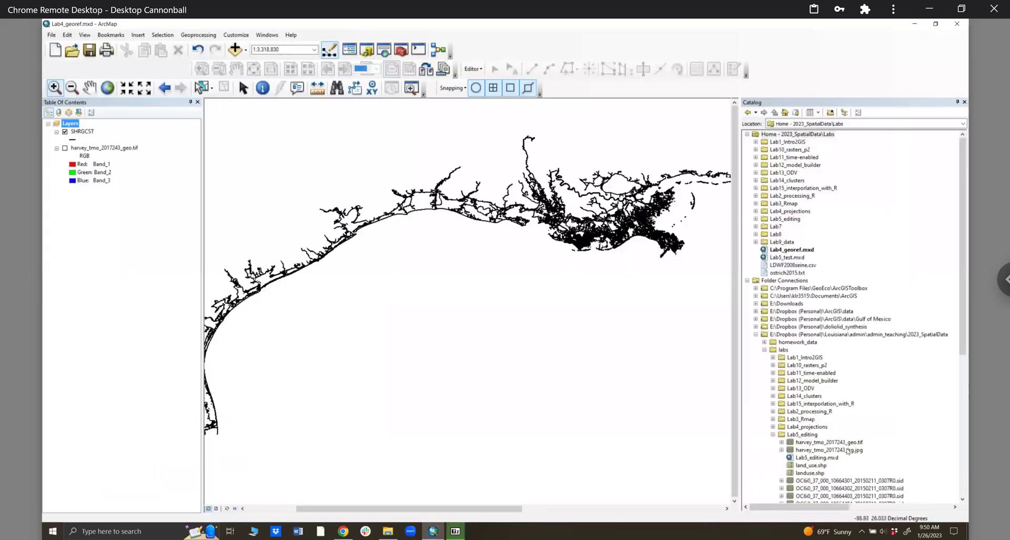
Switch to ArcMap, refresh the 2023_SpatialData folder connection in the catalog and expand its labs folder.
click(848, 451)
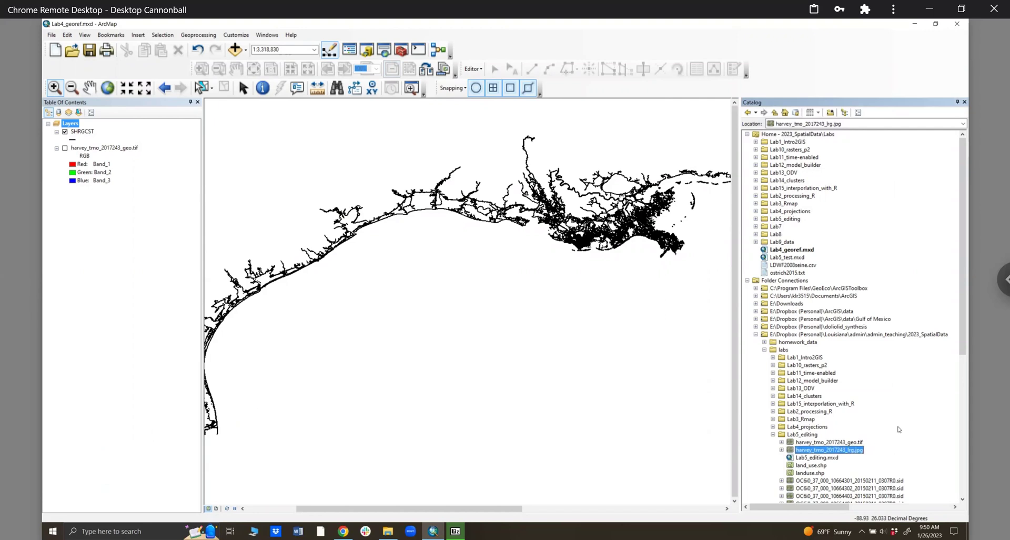
right_click(813, 335)
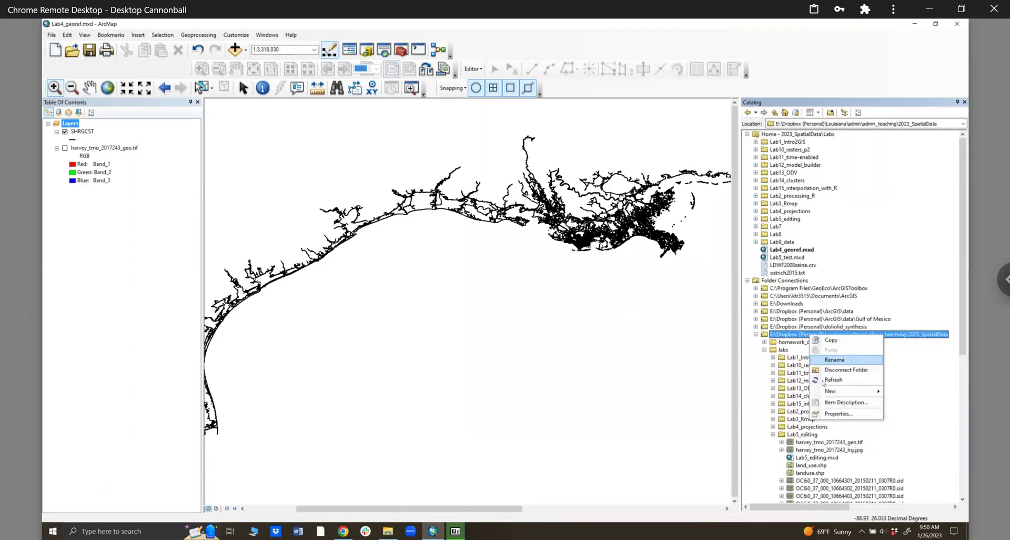
click(824, 380)
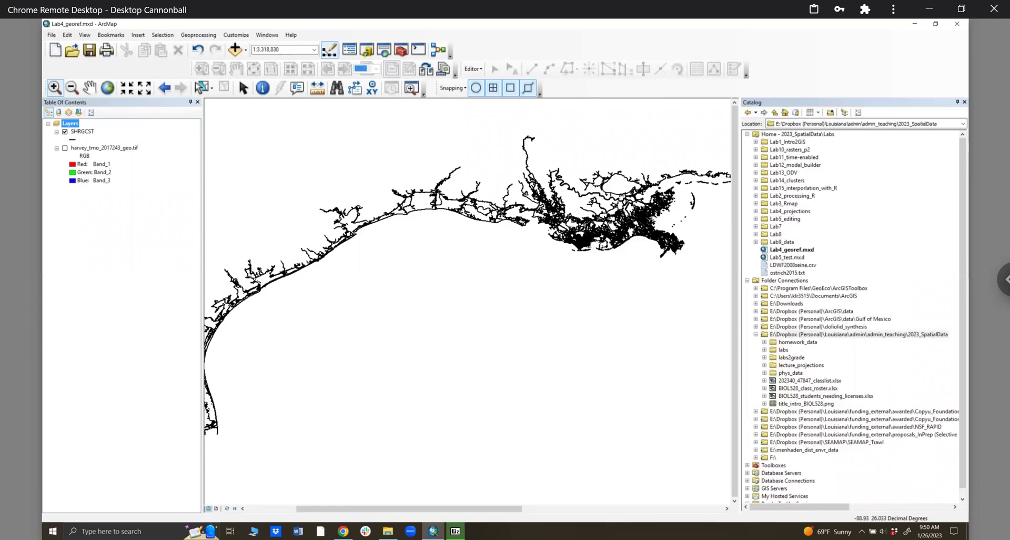
click(387, 531)
click(683, 420)
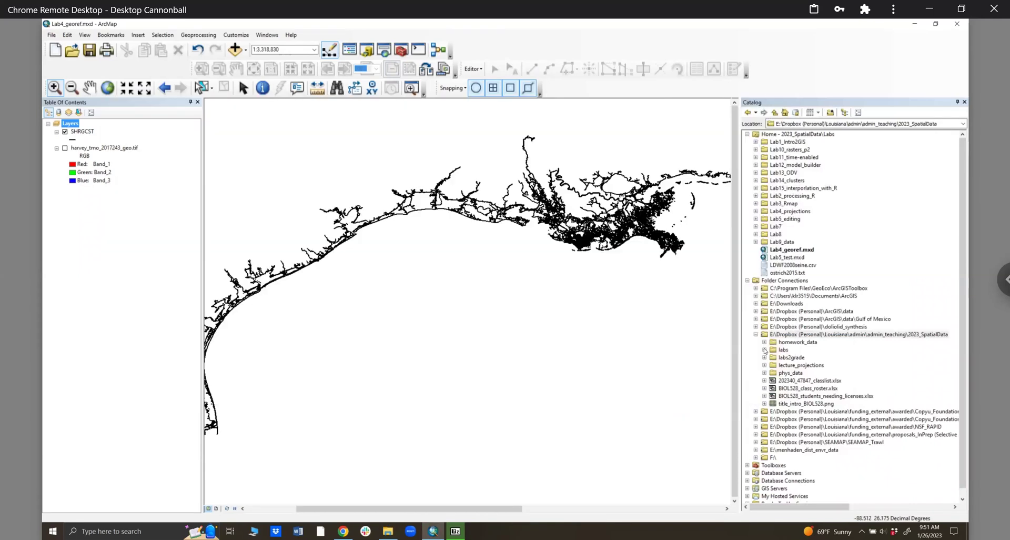
click(765, 349)
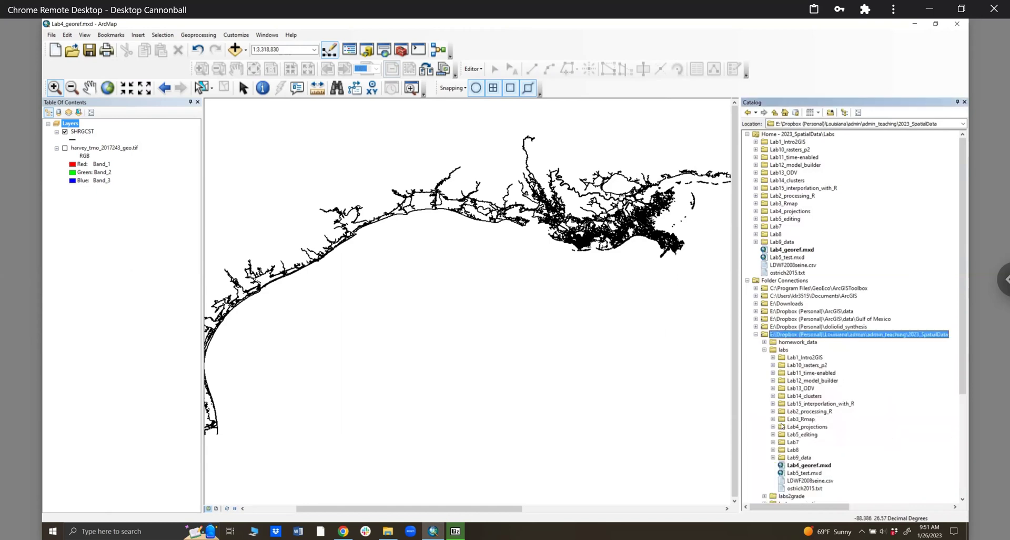
Add harvey_tmo_2017243_lrg.jpg from the Lab5_editing folder to the map, accepting its missing spatial reference.
click(772, 434)
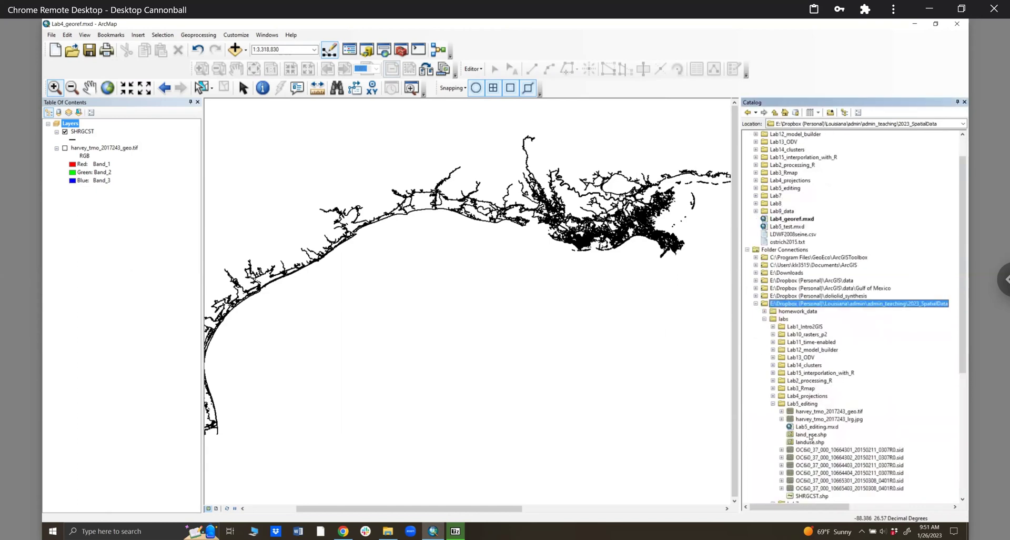
click(828, 421)
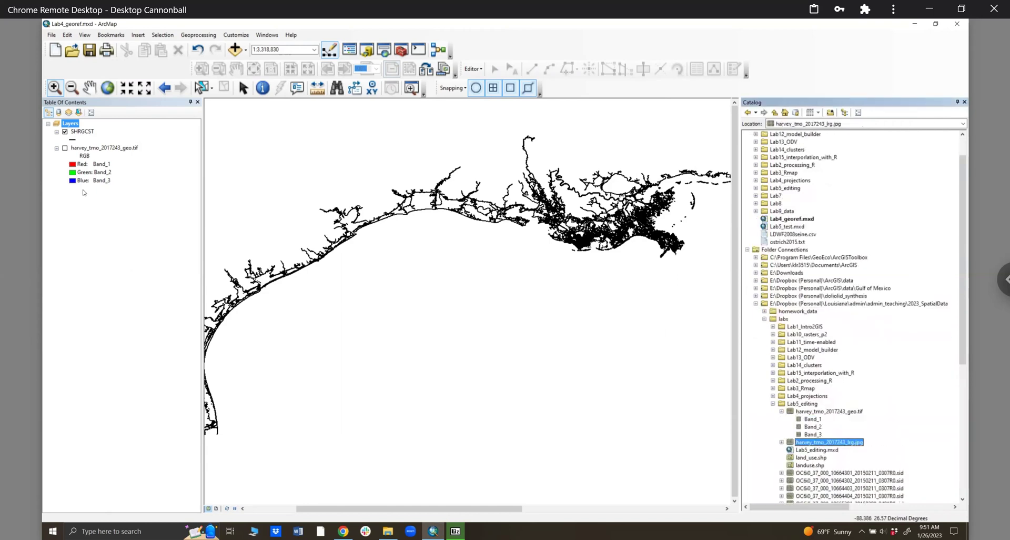
drag(83, 193, 82, 193)
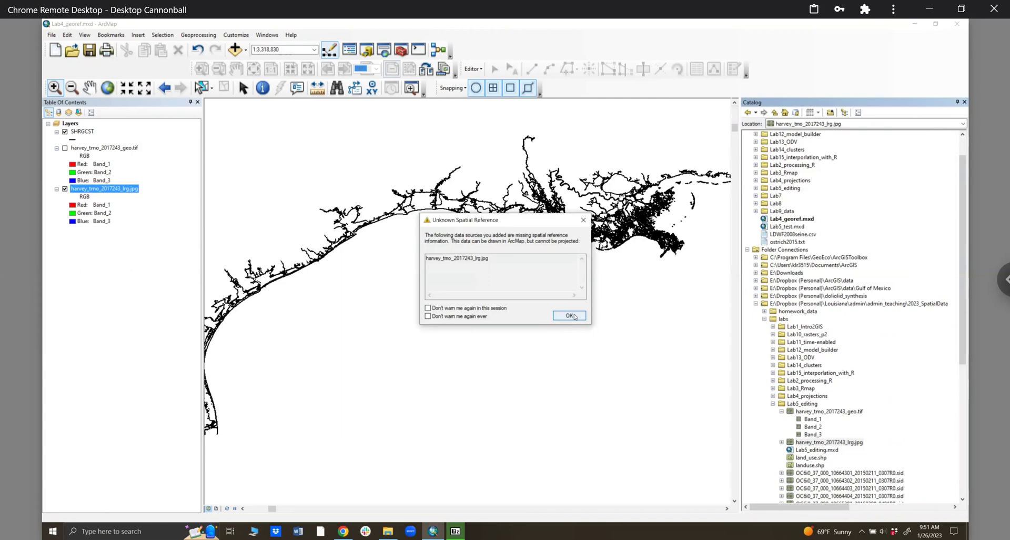
click(569, 315)
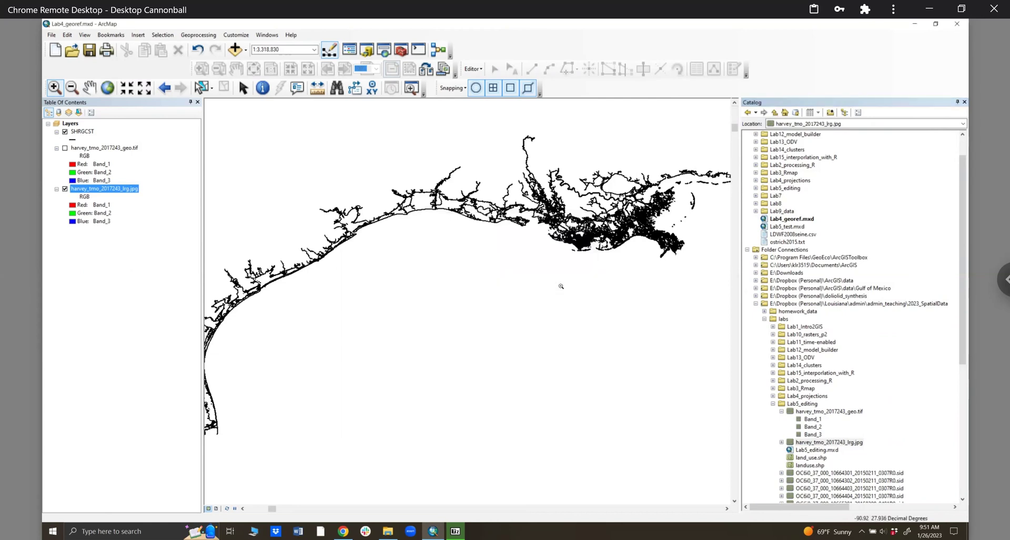
Show the Georeferencing toolbar docked below the other toolbars and fit harvey_tmo_2017243_lrg.jpg to the current display.
click(263, 88)
click(240, 36)
mouse_move(246, 46)
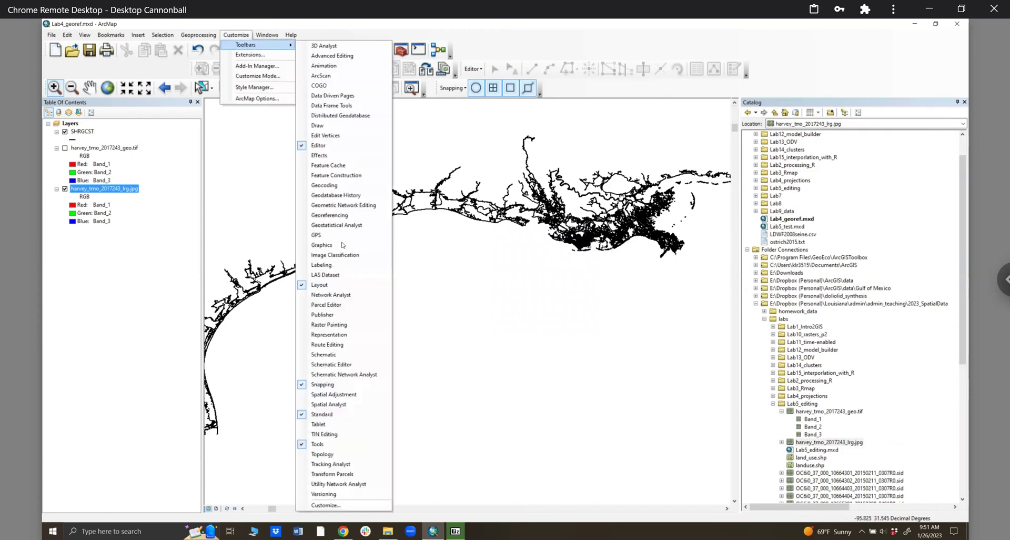
click(339, 215)
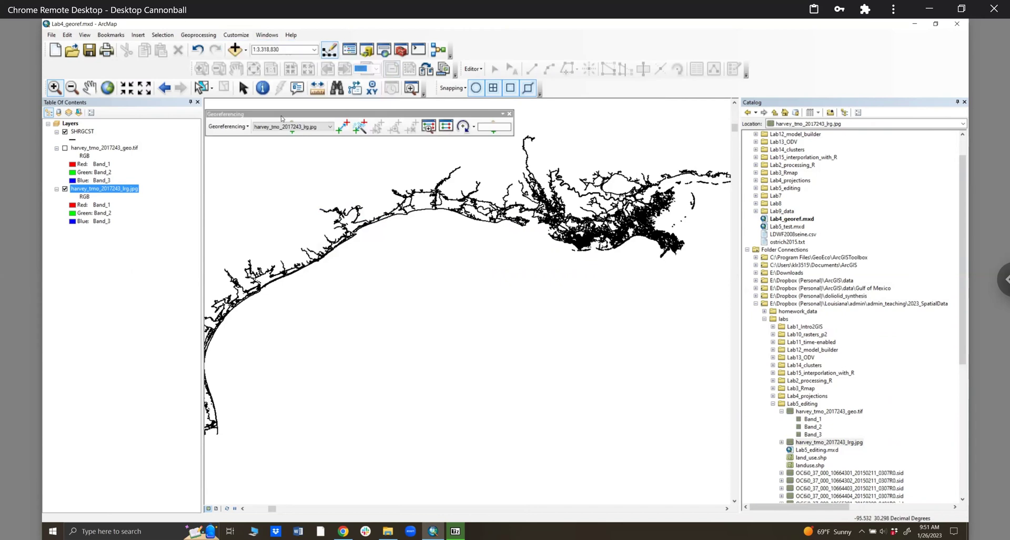
drag(284, 115, 288, 107)
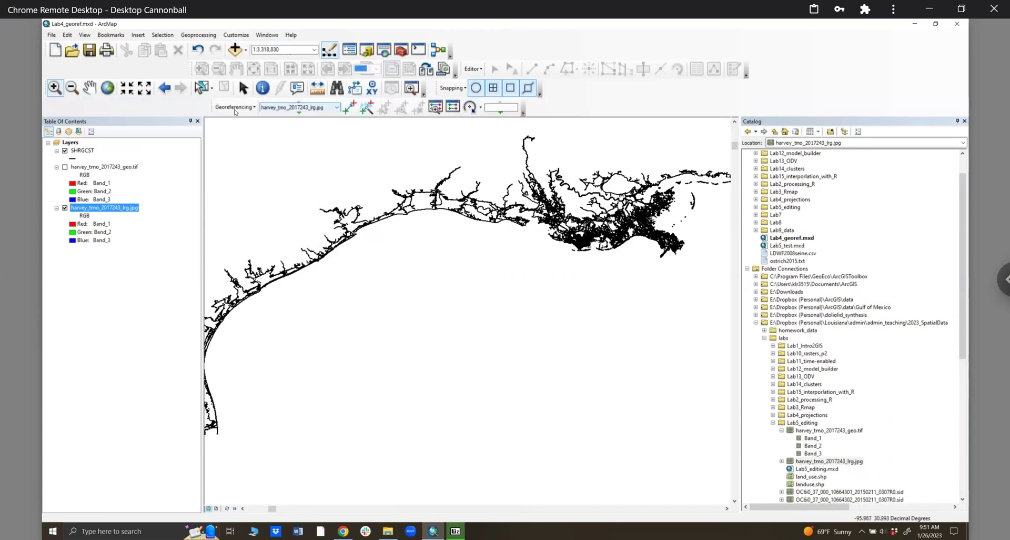
click(243, 106)
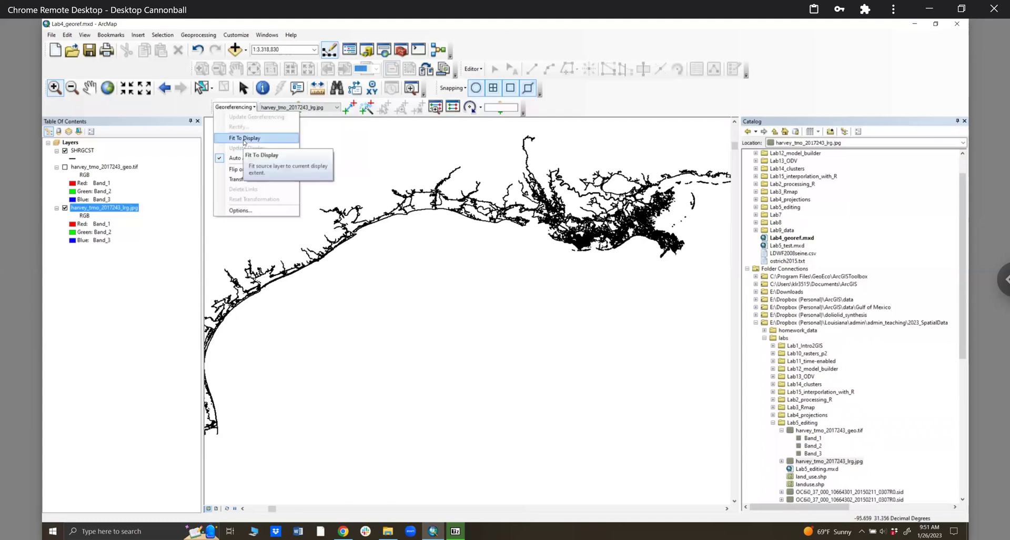
click(243, 139)
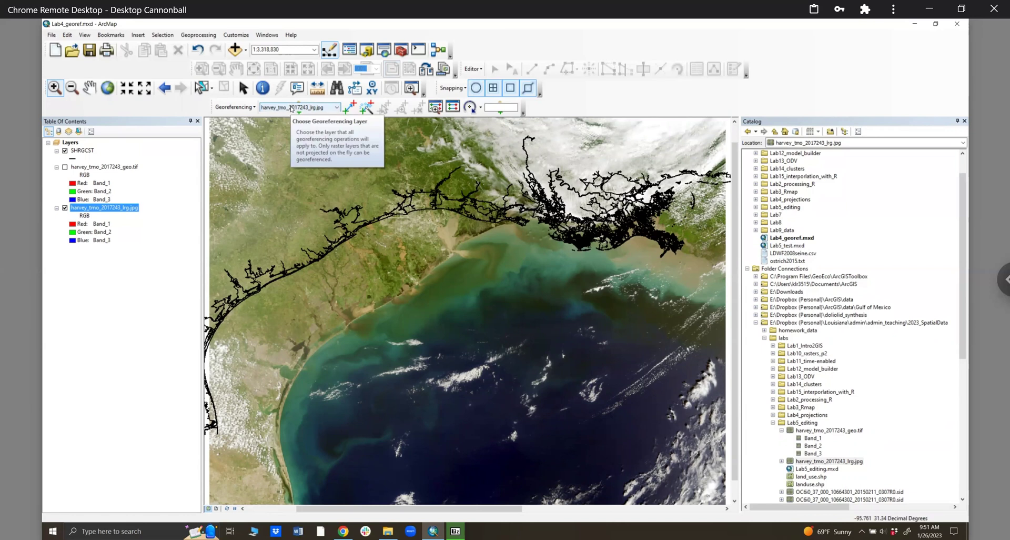
Add a control point linking the eastern shore of the sediment-filled bay on the Harvey image to its matching spot on the SHRGCST coastline.
click(55, 88)
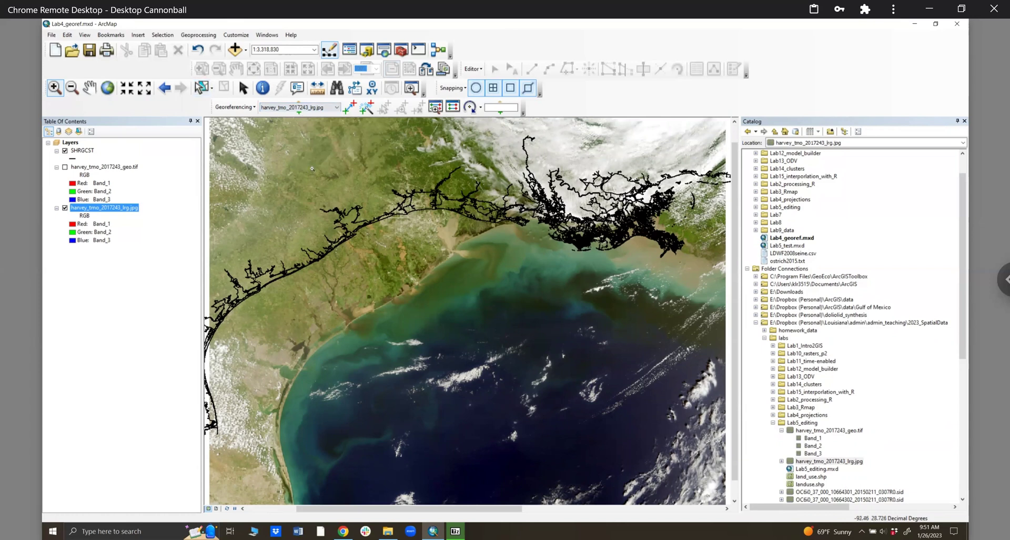
drag(304, 159, 540, 296)
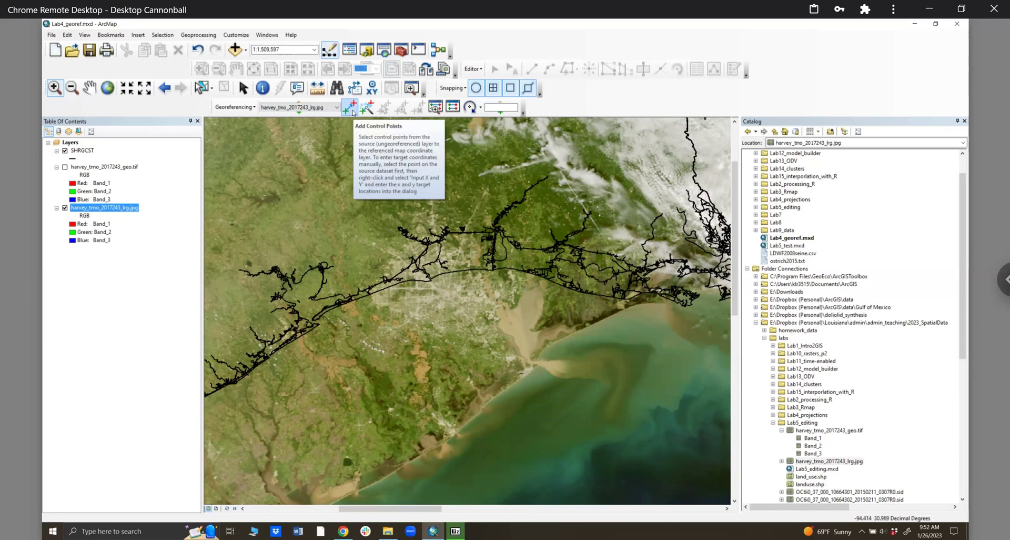
click(352, 111)
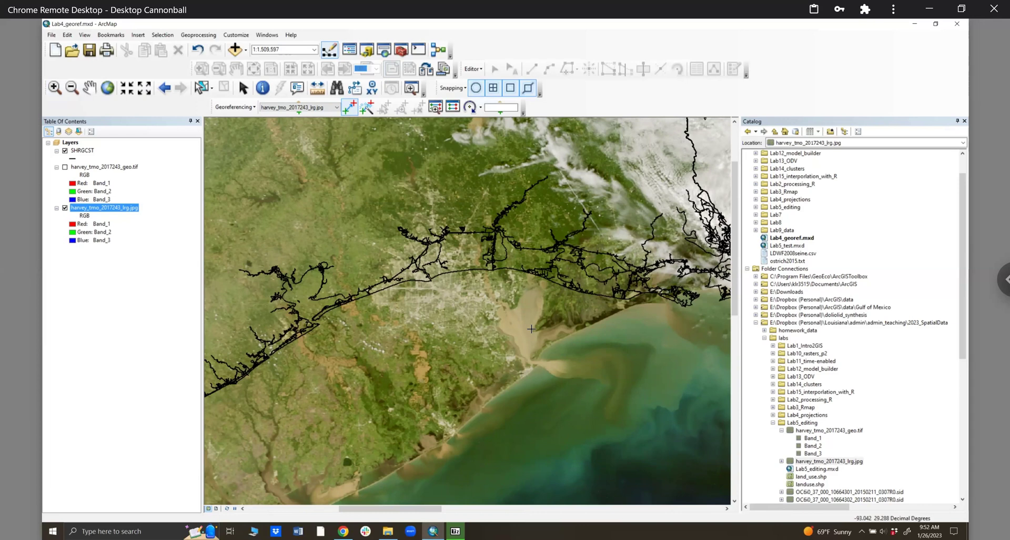
click(532, 329)
click(311, 299)
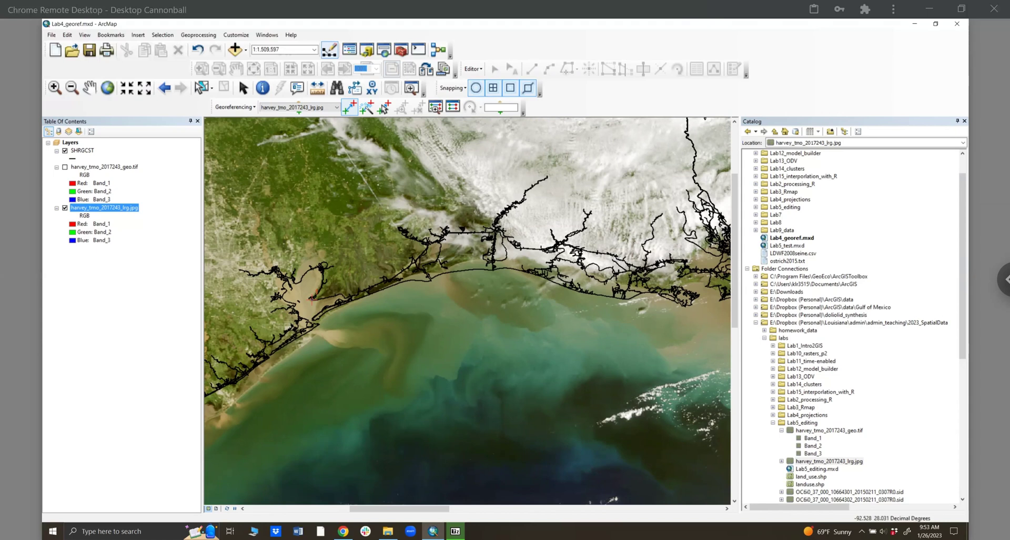
click(607, 338)
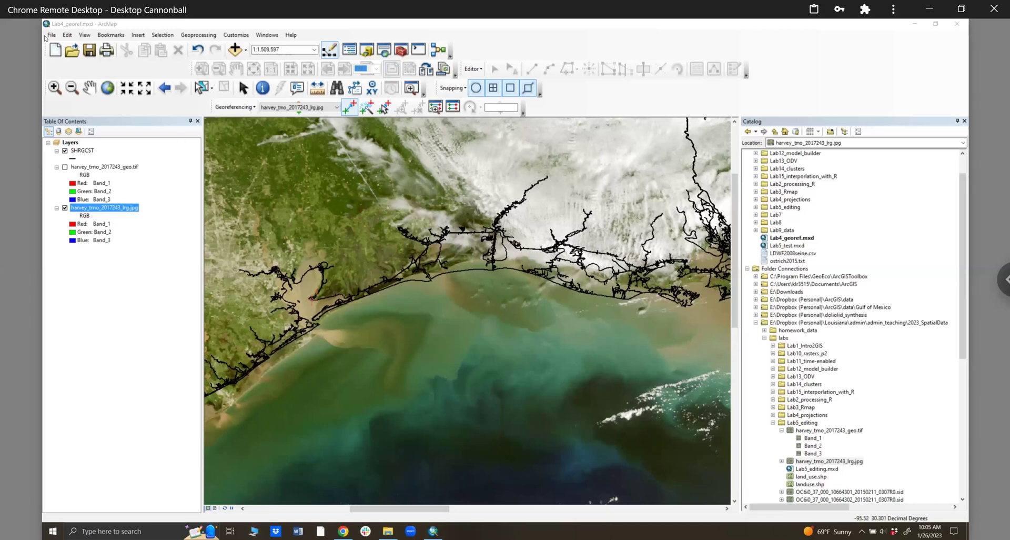
Collapse Lab5_editing and expand Lab4_projections in the catalog, and create a new map from the Blank Map template.
click(51, 34)
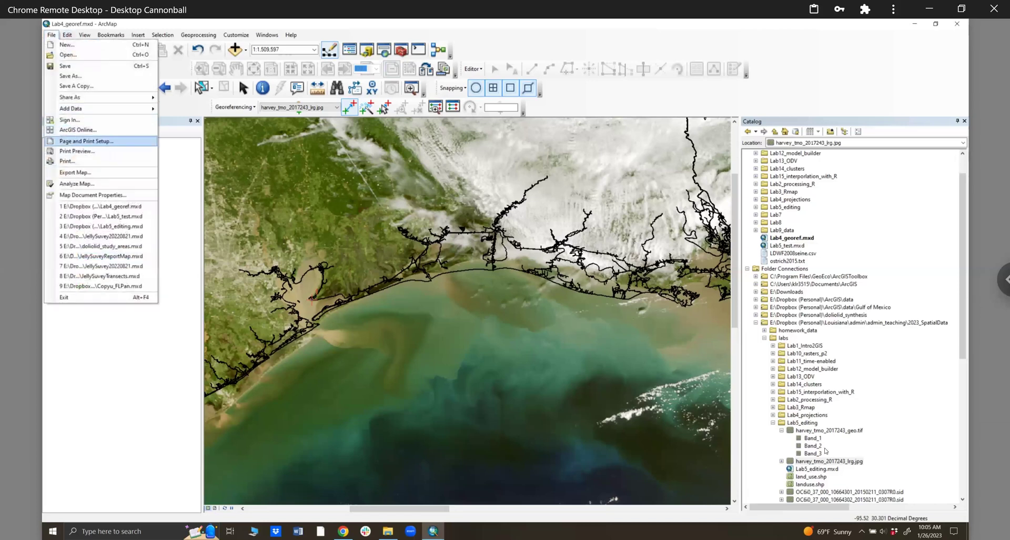
click(773, 422)
click(772, 415)
scroll(832, 448, down, 2)
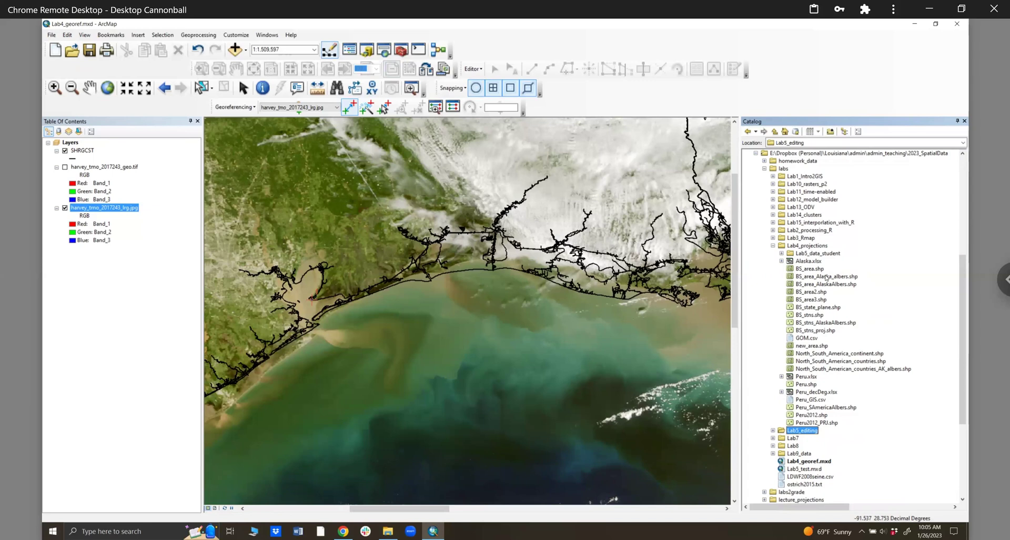
click(55, 50)
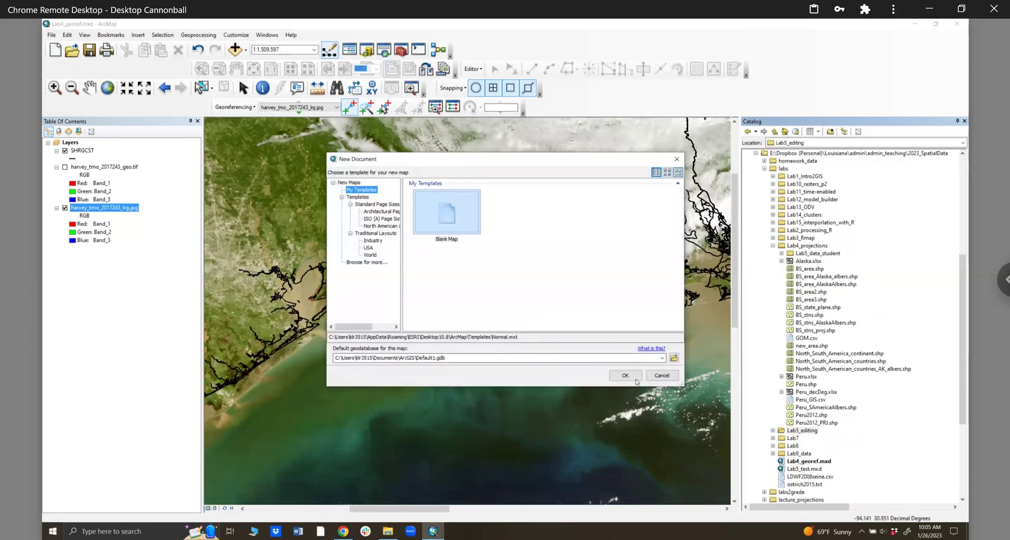
click(635, 374)
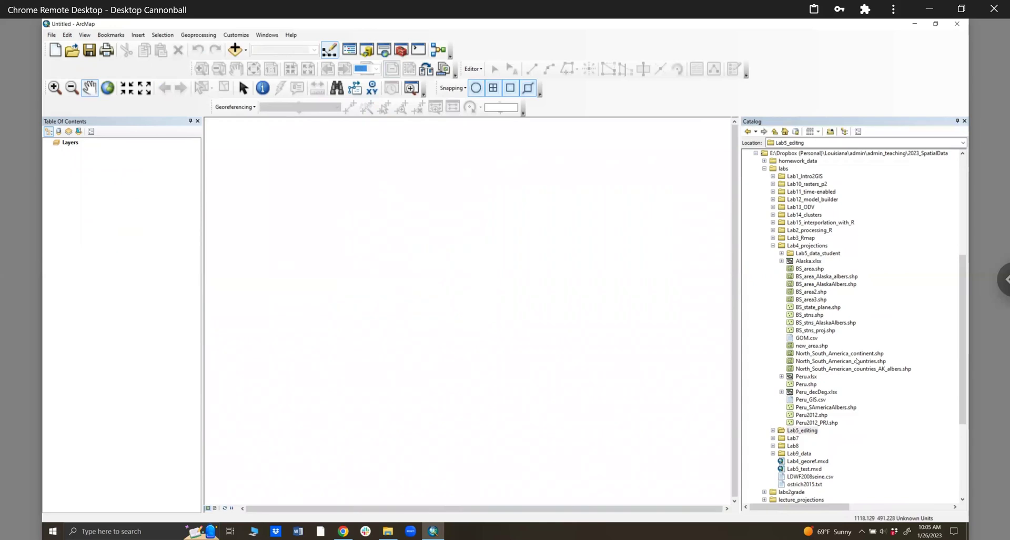
Add North_South_American_countries_AK_albers.shp and North_South_American_countries.shp from Lab4_projections to the map, accepting the differing geographic coordinate systems.
drag(856, 369, 184, 228)
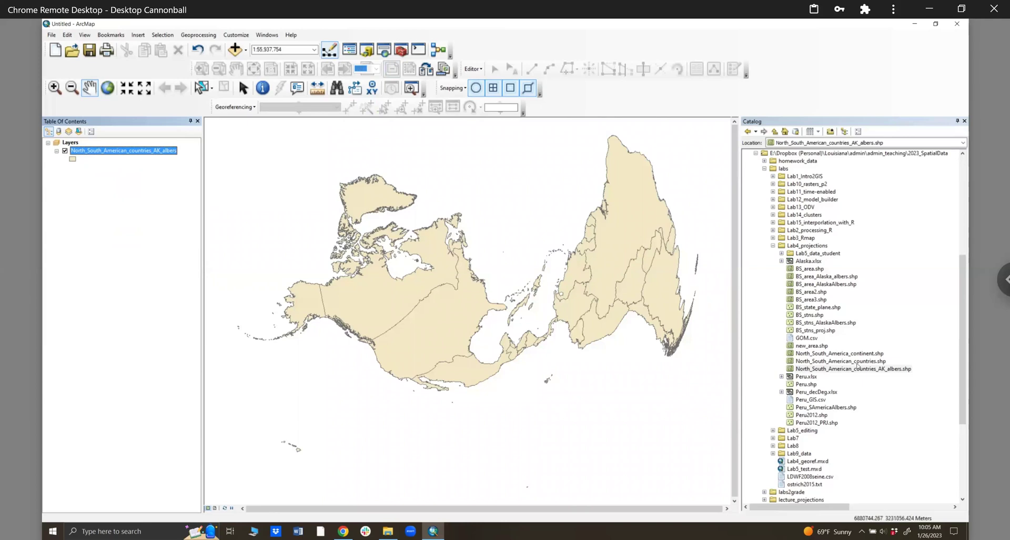
drag(841, 363, 67, 156)
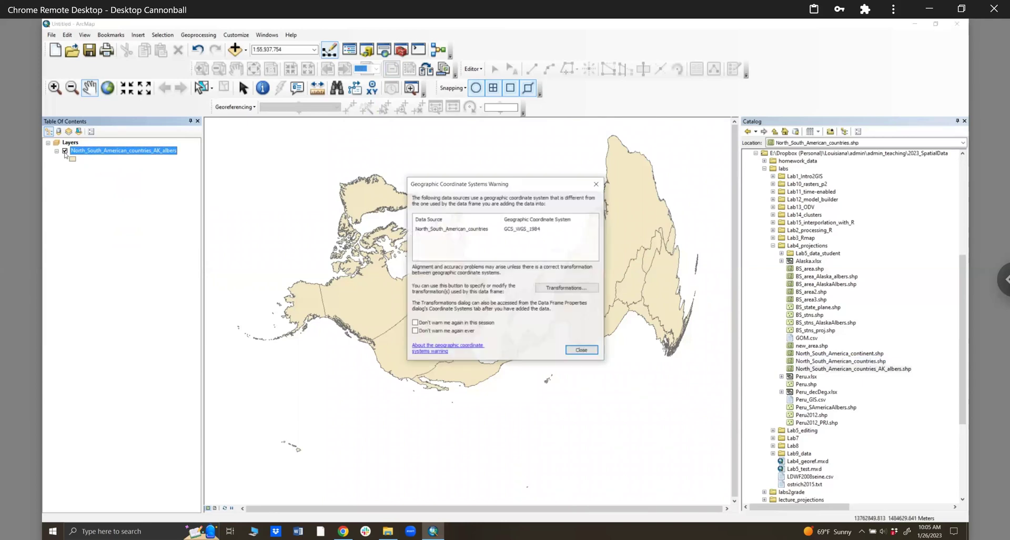
click(584, 350)
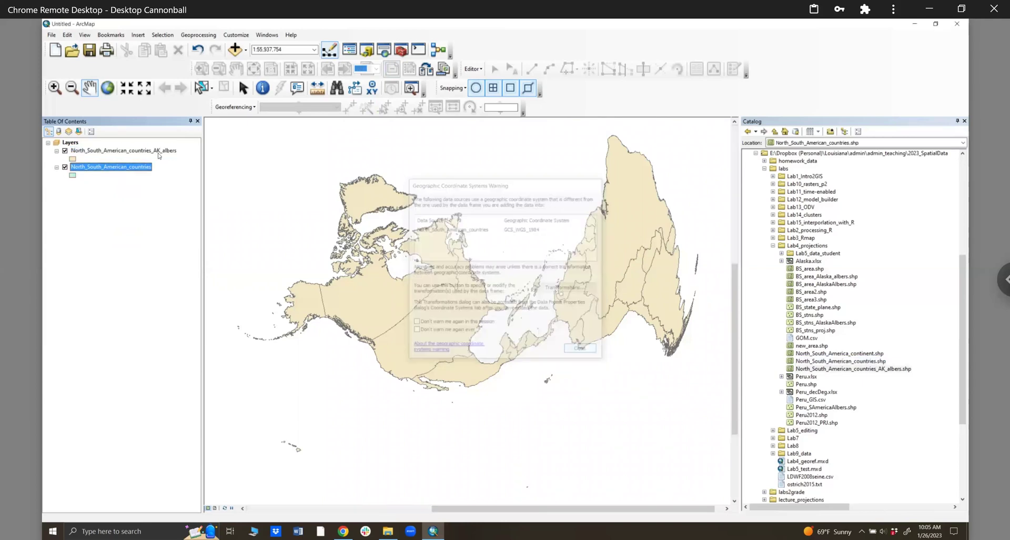
Hide the North_South_American_countries_AK_albers layer and zoom to the North_South_American_countries layer.
click(65, 151)
right_click(87, 169)
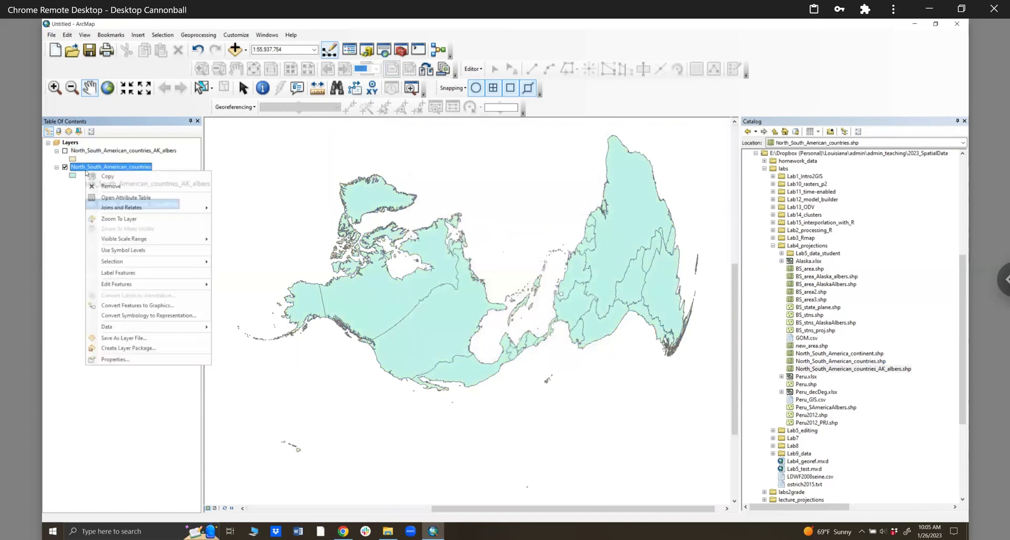
click(112, 219)
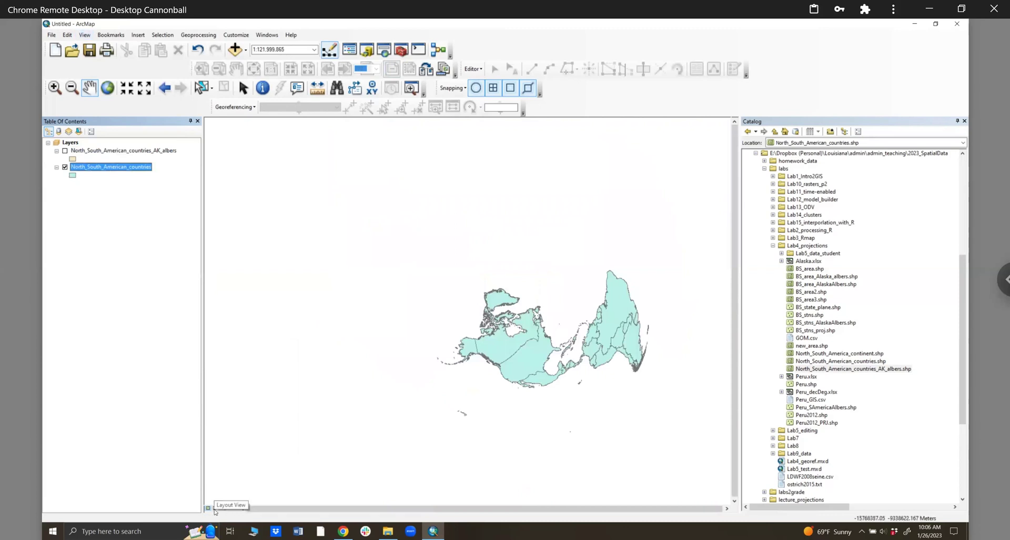
Alternate between layout view and data view to compare them, finishing in layout view.
click(214, 508)
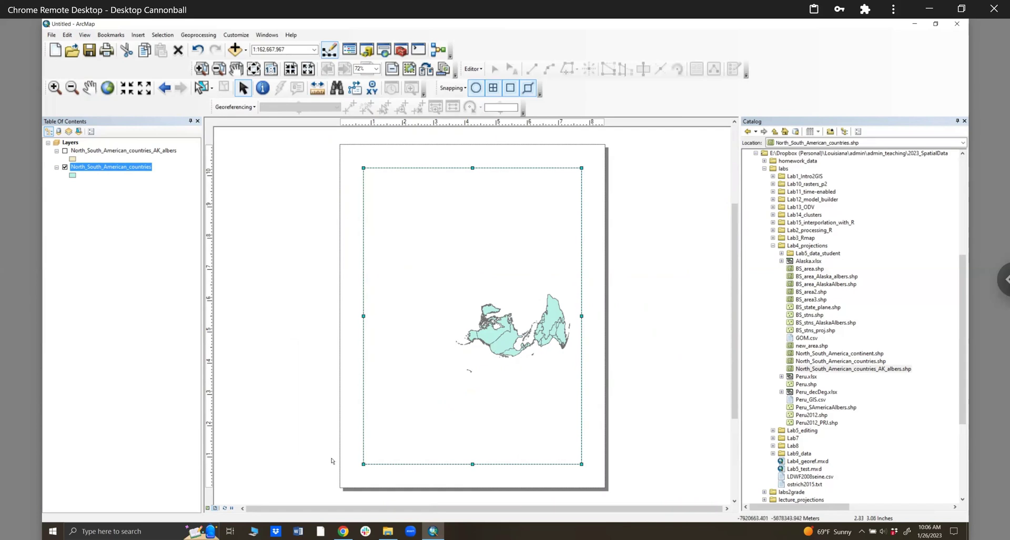
click(208, 508)
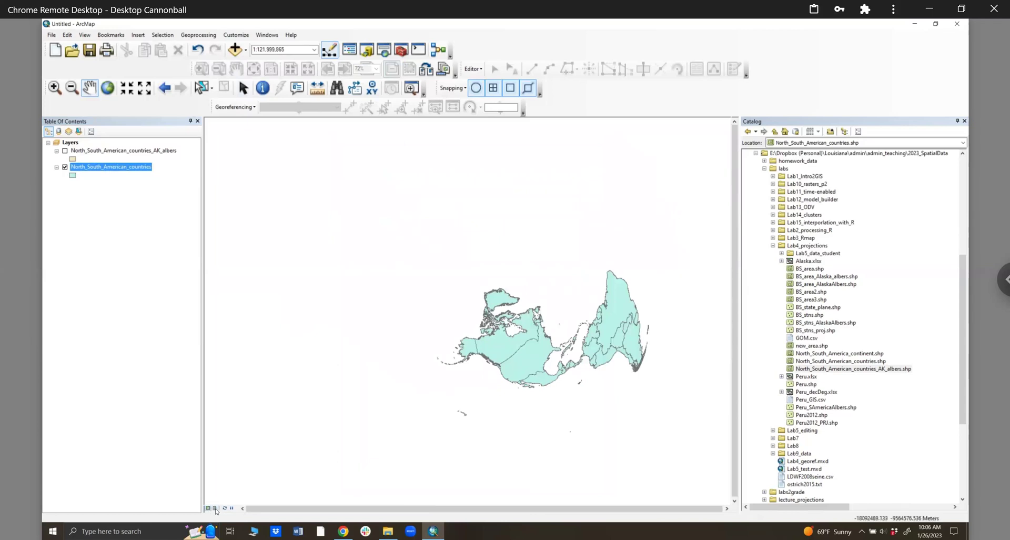
click(216, 509)
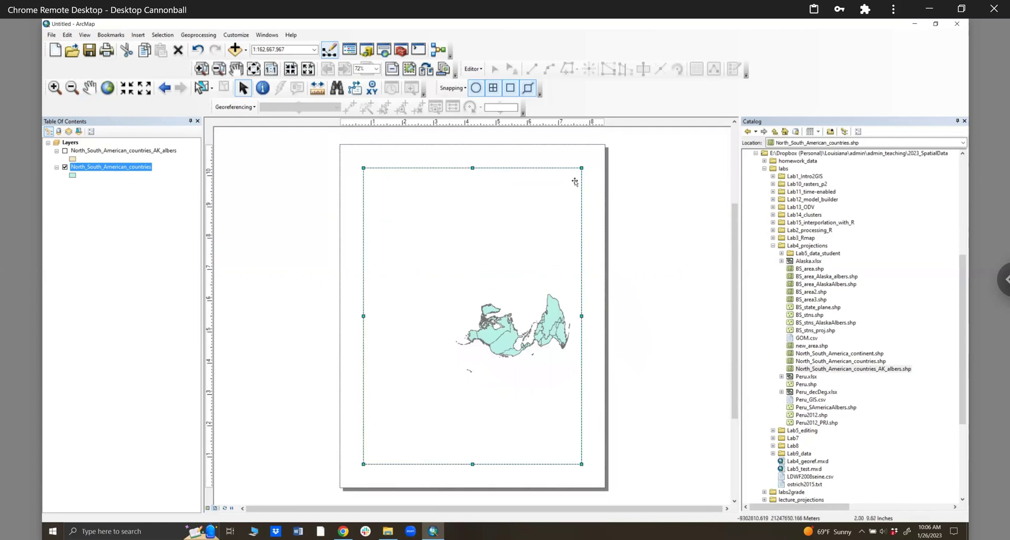
Apply the NAD 1927 Alaska Albers (Meters) coordinate system in the data frame properties, accepting the differing geographic coordinate systems.
right_click(443, 217)
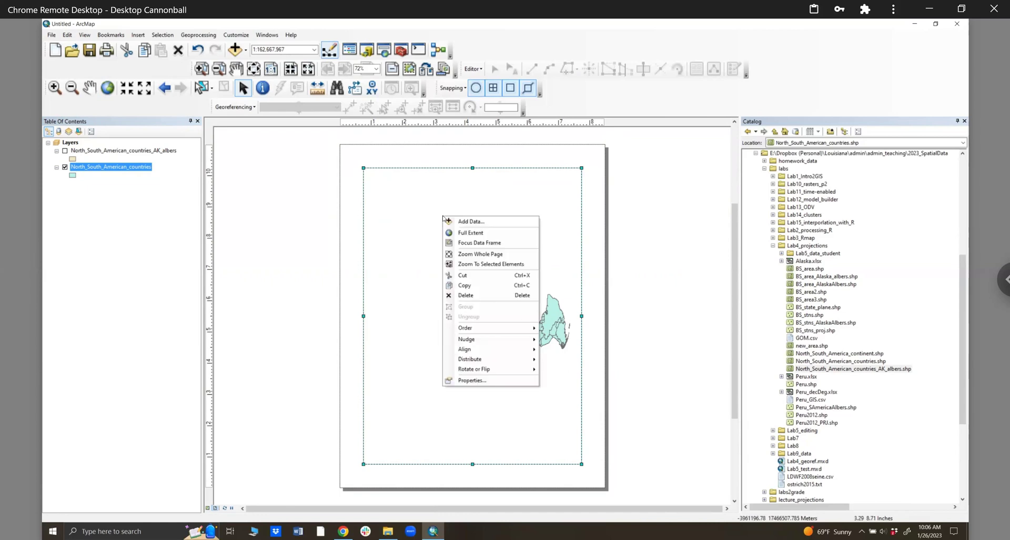
click(496, 383)
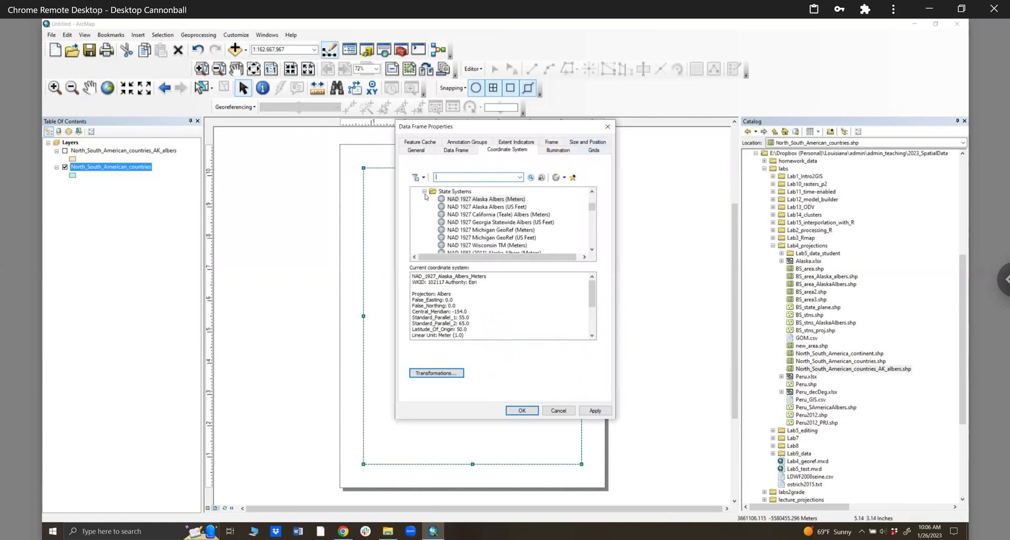
click(494, 198)
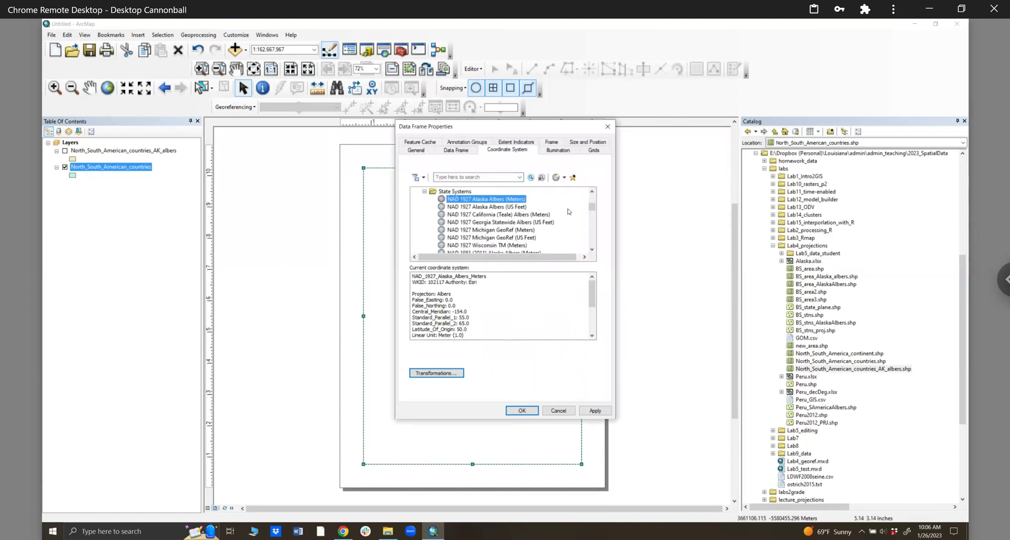
click(593, 411)
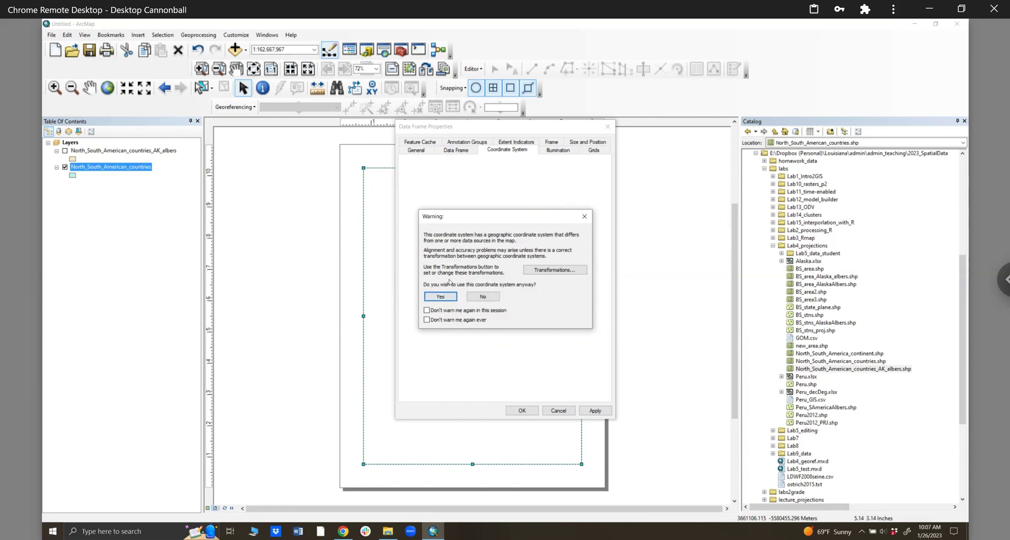
click(444, 296)
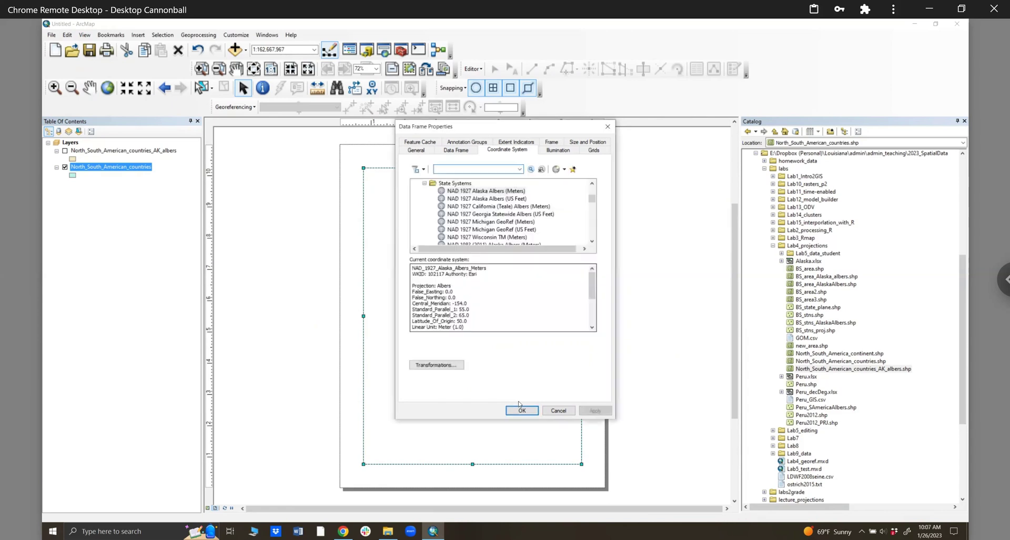
click(520, 411)
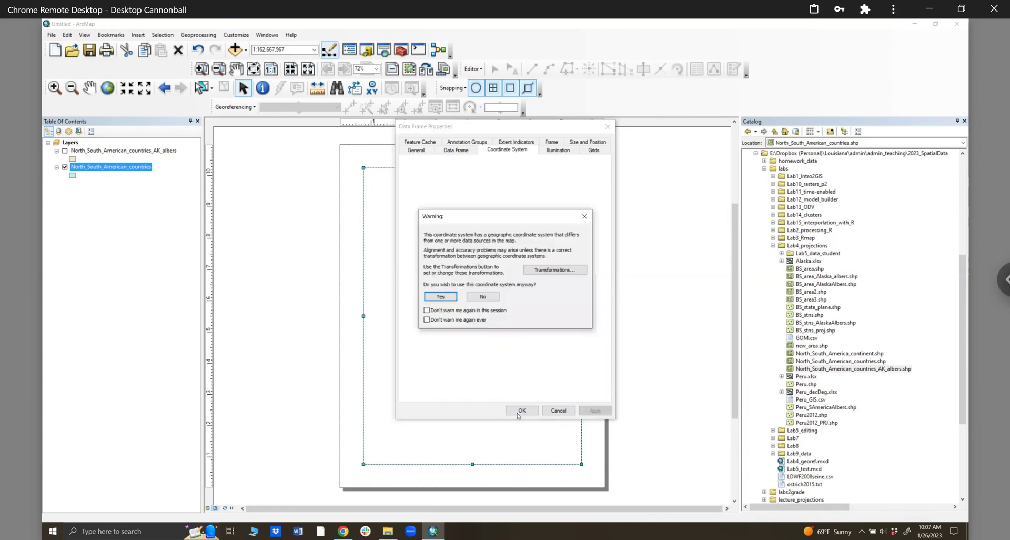
click(441, 296)
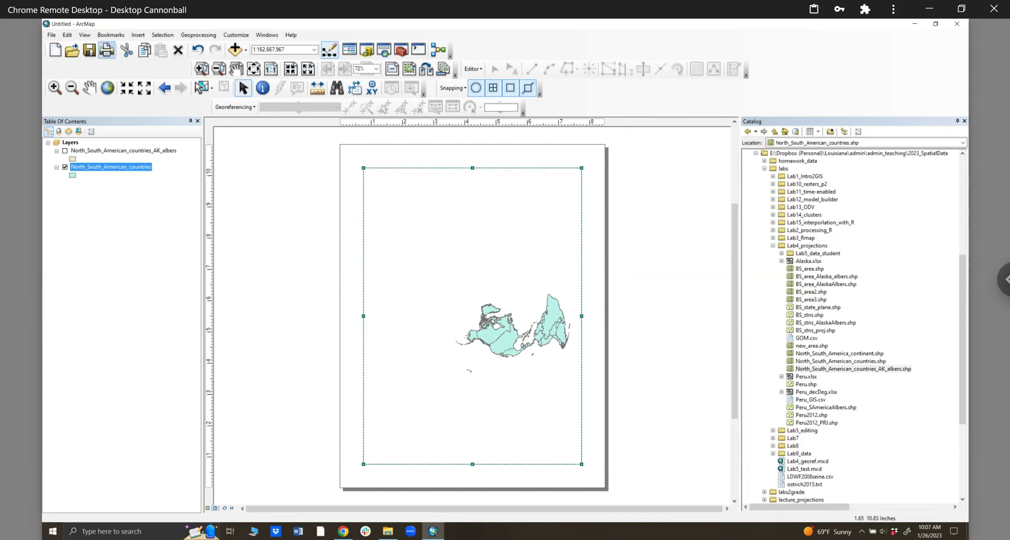
Start saving the untitled map as an ArcMap document in the labs folder, and cancel the save.
click(87, 52)
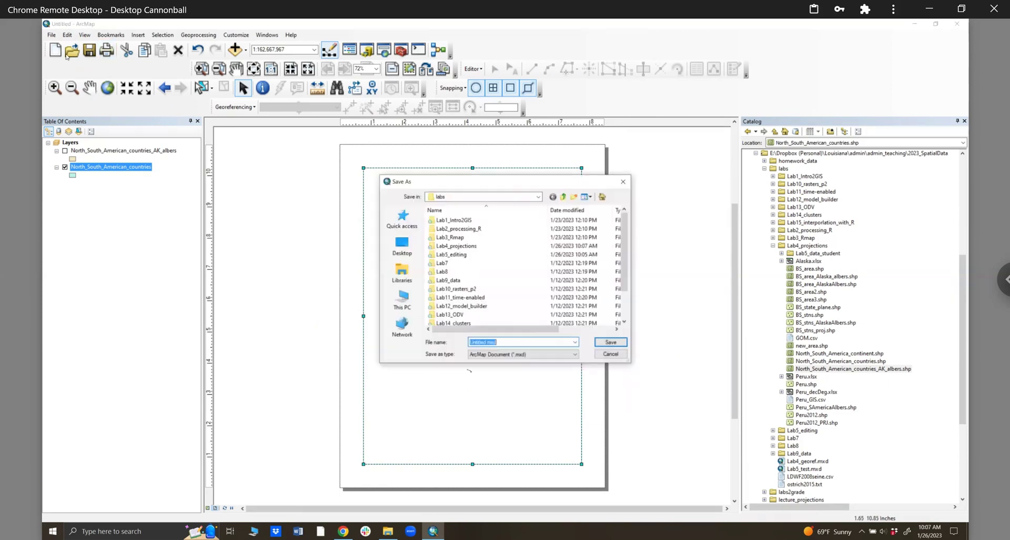
click(611, 354)
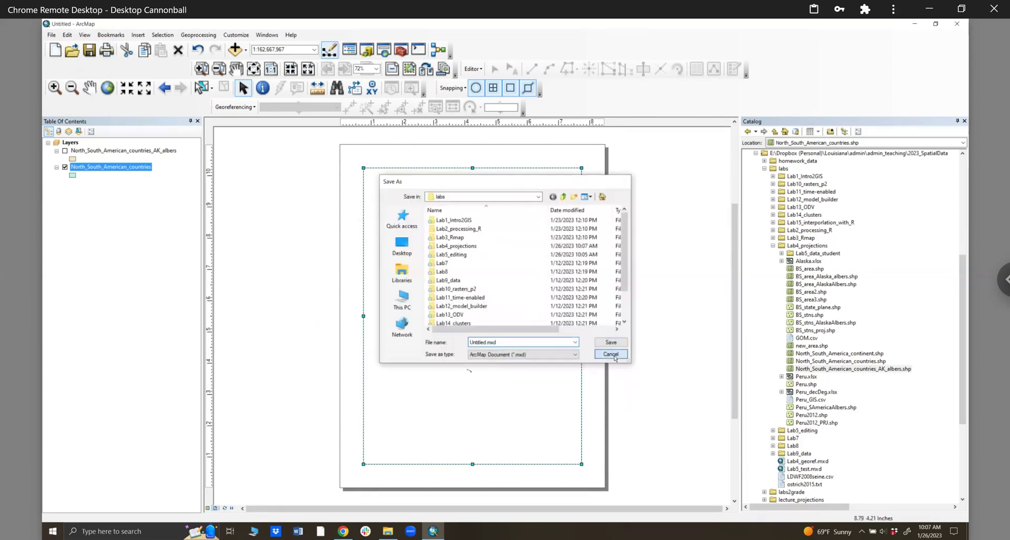
Open the Lab5_editing.mxd map document from the Lab5_editing folder, discarding the changes to the untitled map.
click(51, 35)
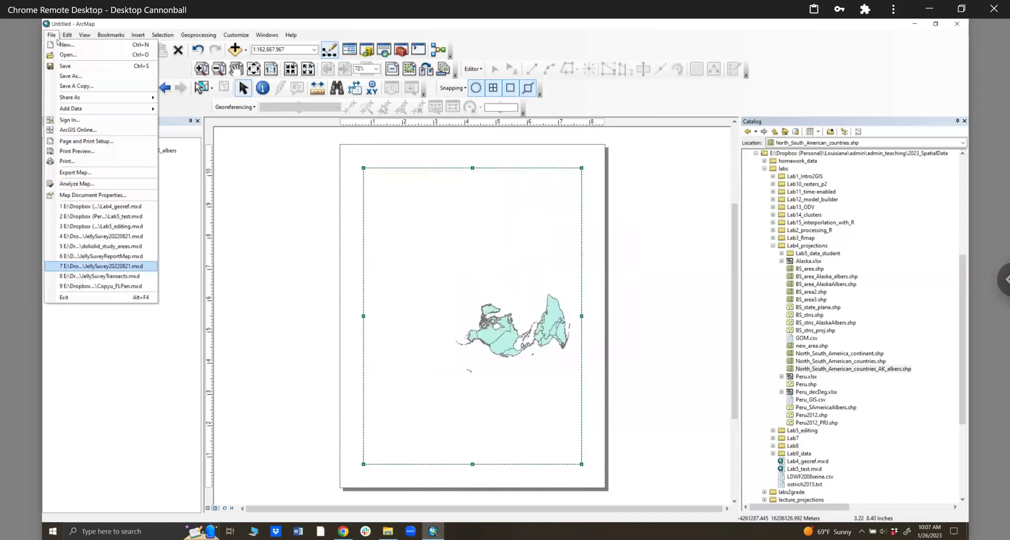
click(61, 56)
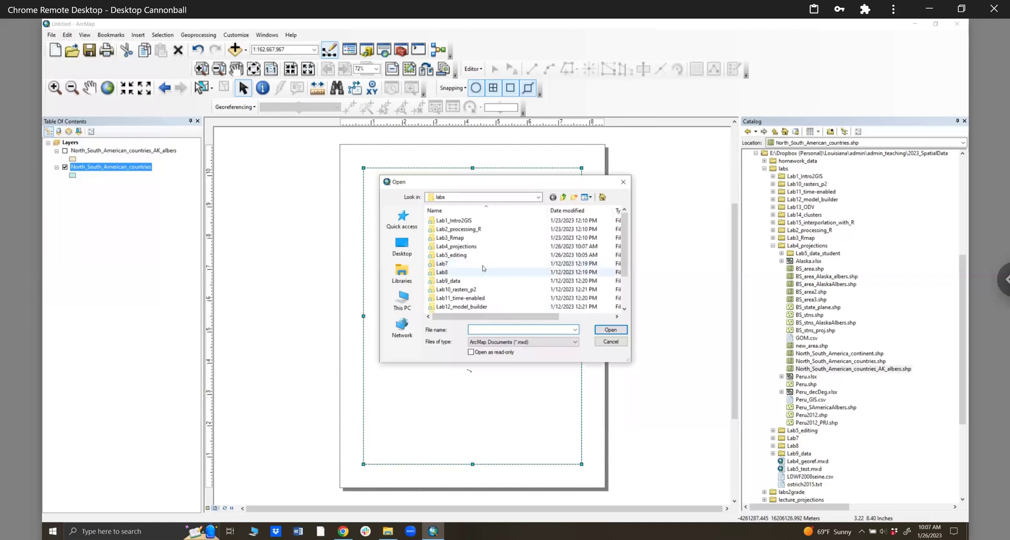
click(478, 247)
double_click(460, 255)
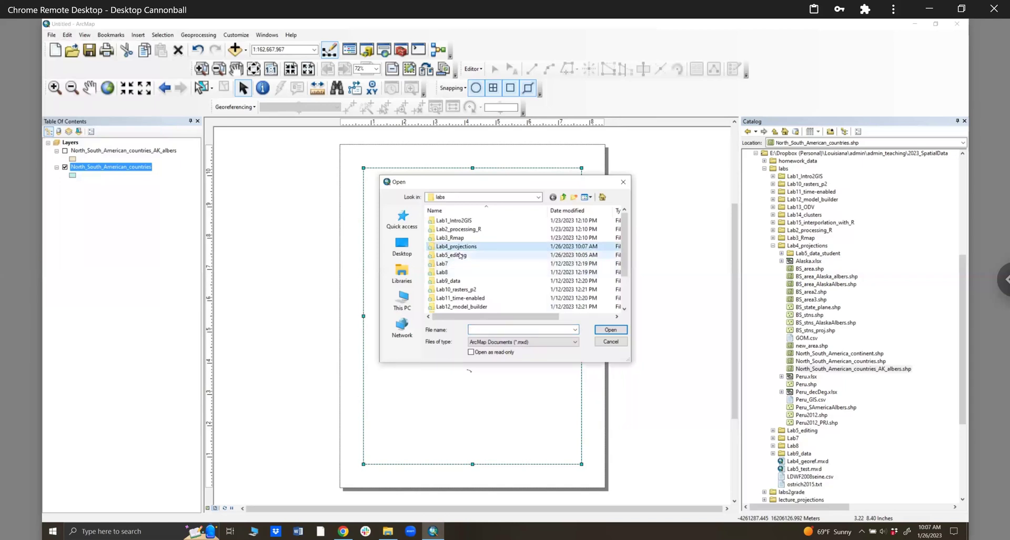
click(608, 331)
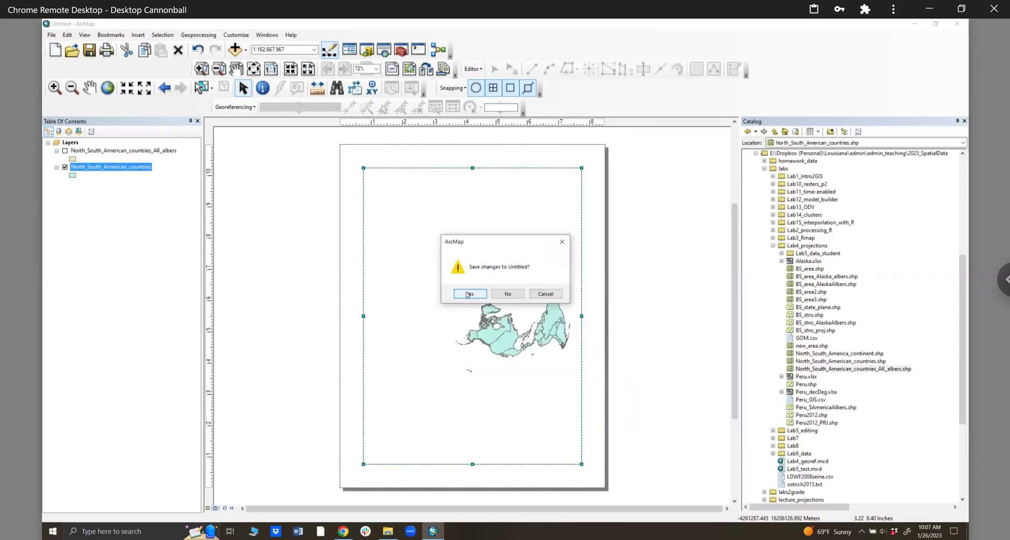
click(509, 295)
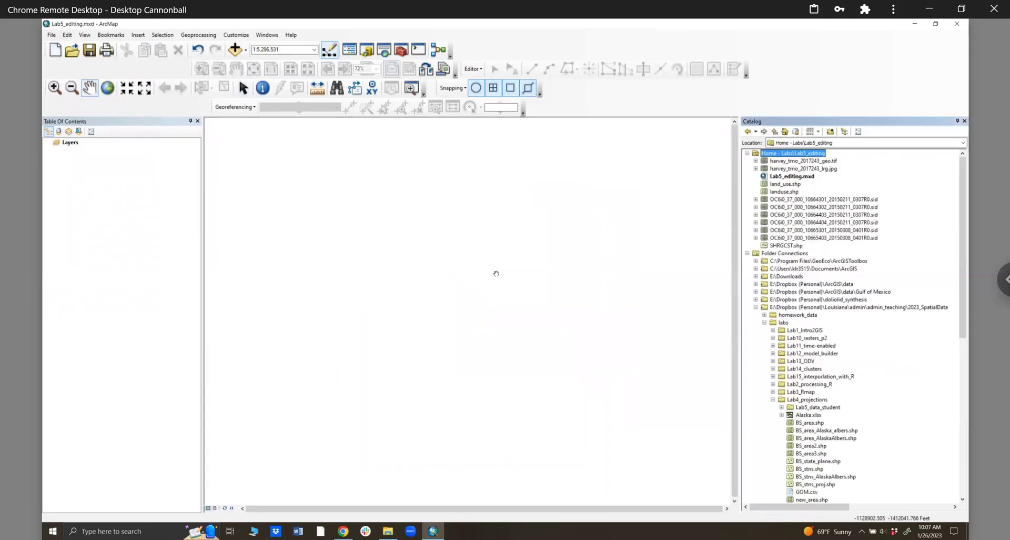
Add the OC6i0_37_000_10664301_20150211_0307R0.sid and OC6i0_37_000_10664302_20150211_0307R0.sid images from the Lab5_editing folder to the map.
click(244, 92)
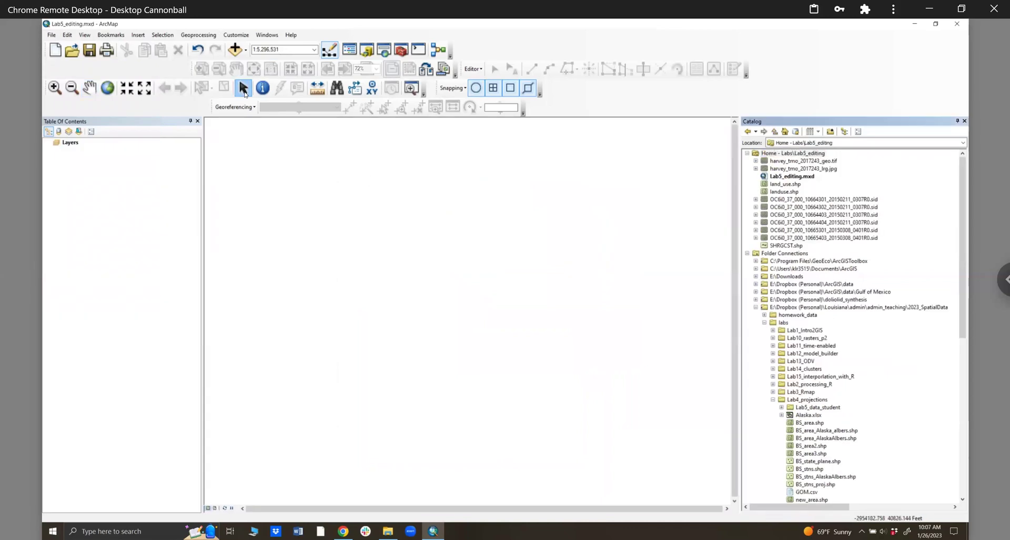
scroll(773, 332, down, 3)
click(773, 330)
click(774, 339)
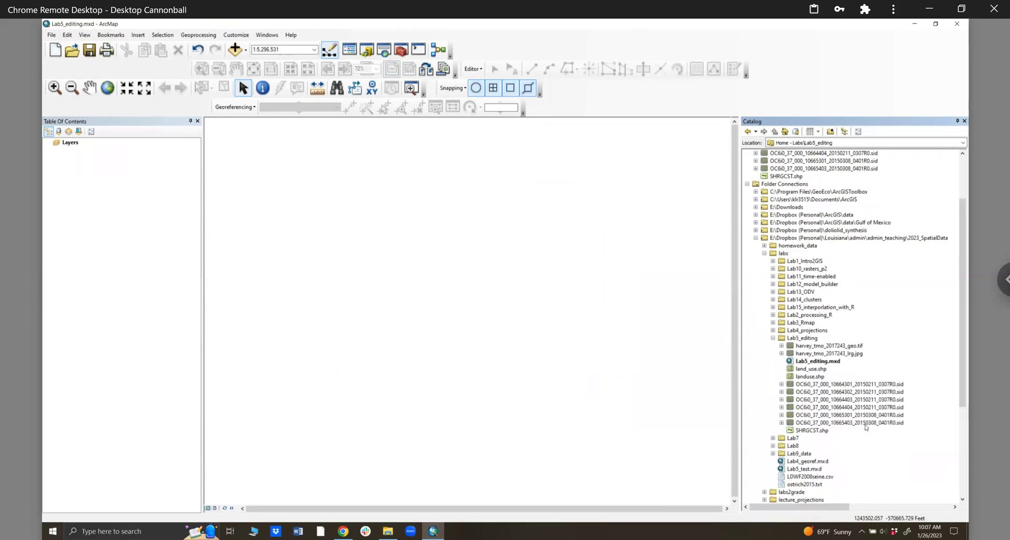
drag(840, 384, 136, 194)
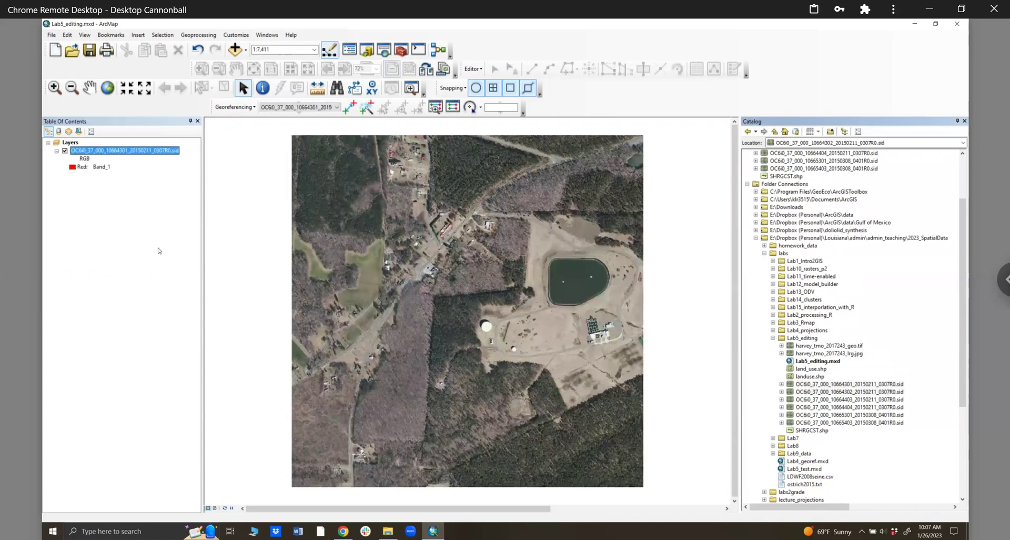
Add the landuse.shp shapefile from the Lab5_editing folder to the map above the imagery.
click(965, 122)
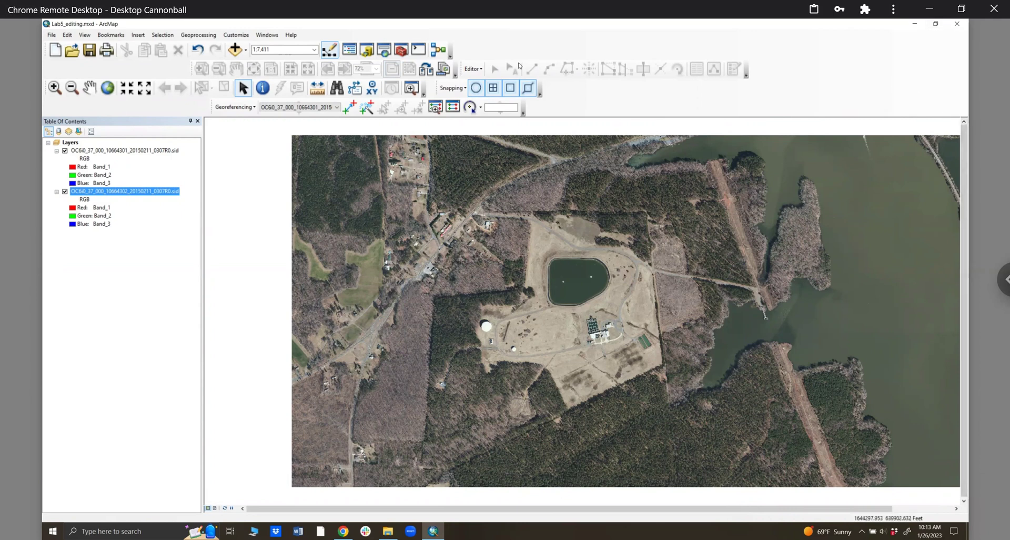
click(367, 50)
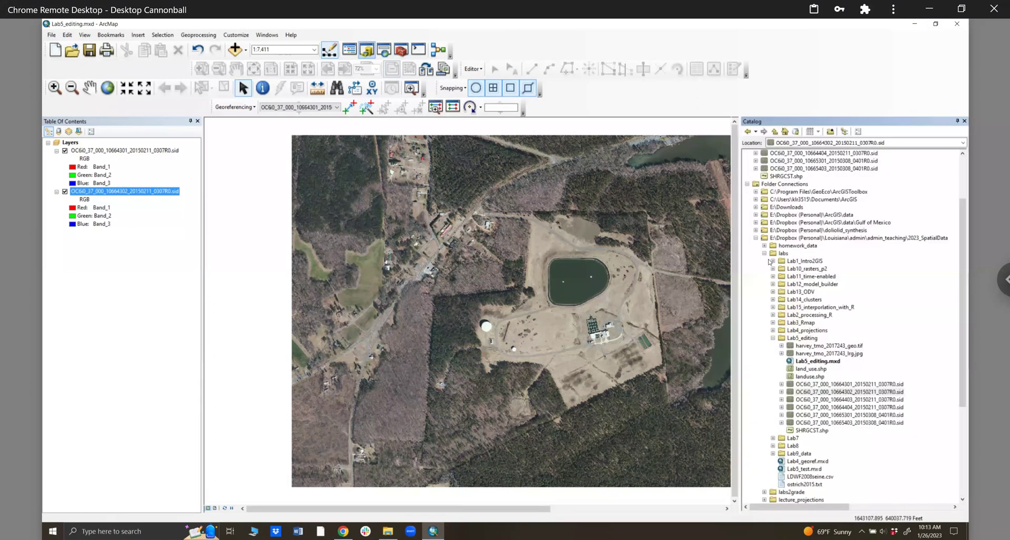
click(815, 377)
drag(707, 341, 90, 147)
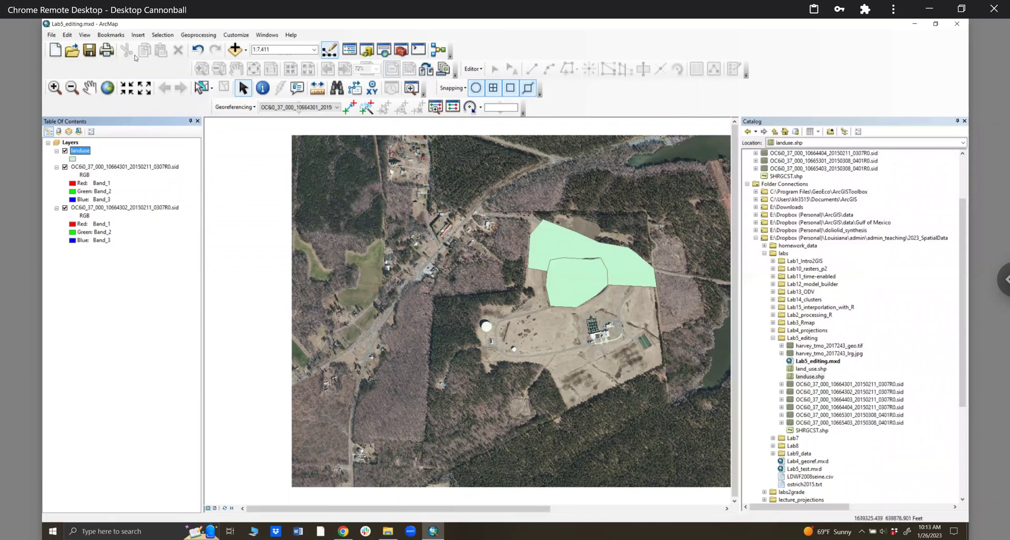
Symbolize the landuse layer by unique values of the land_type field, adding all values and applying the symbology.
right_click(80, 153)
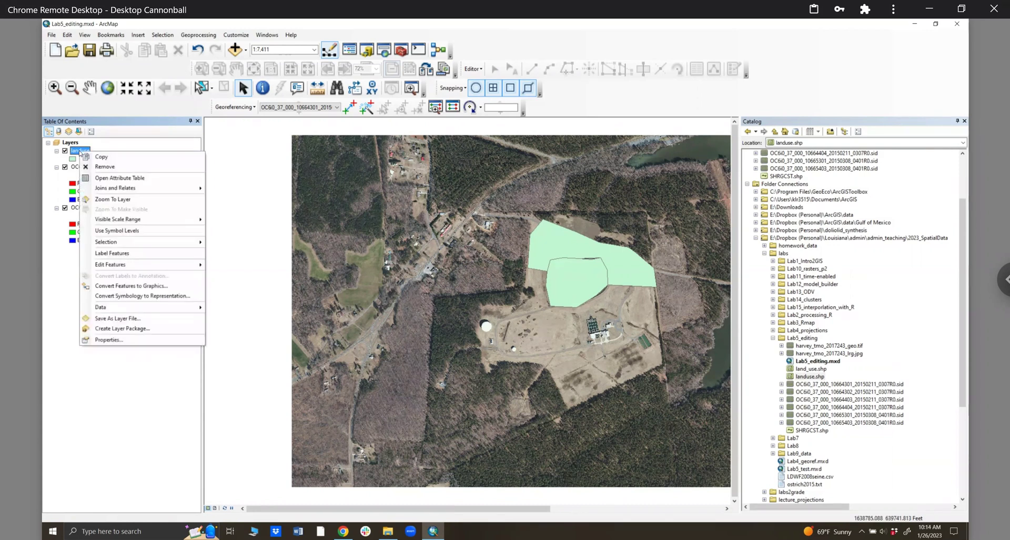
click(118, 340)
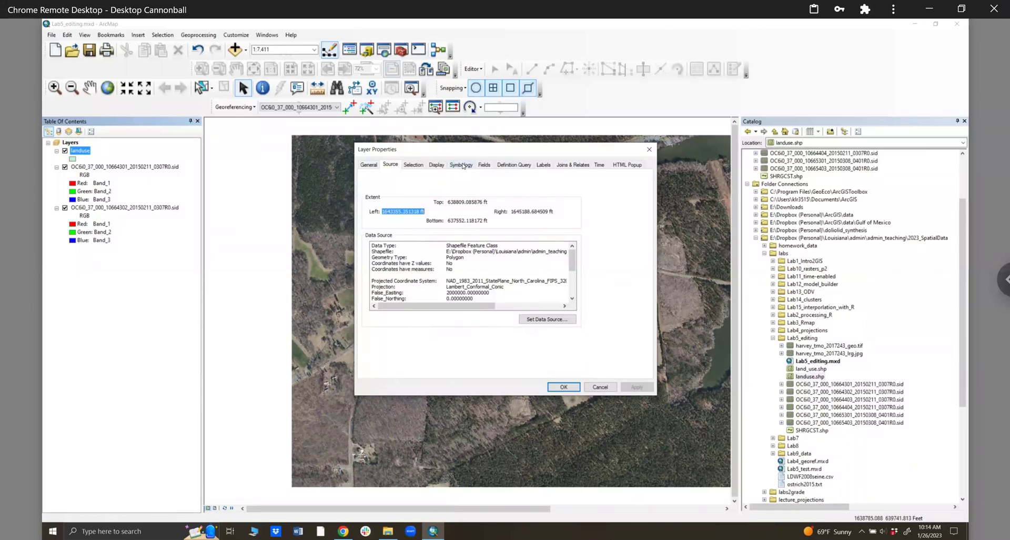
click(462, 166)
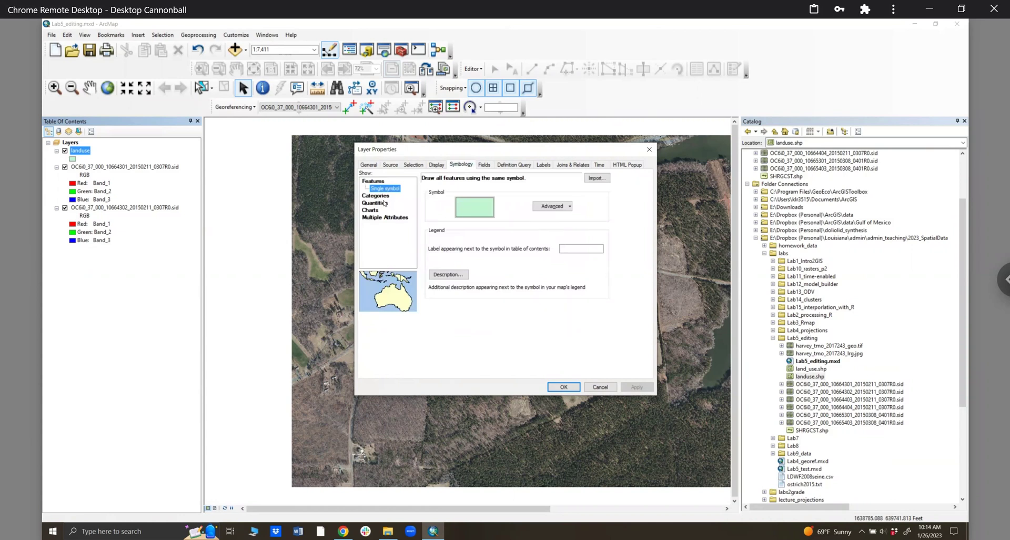
click(383, 194)
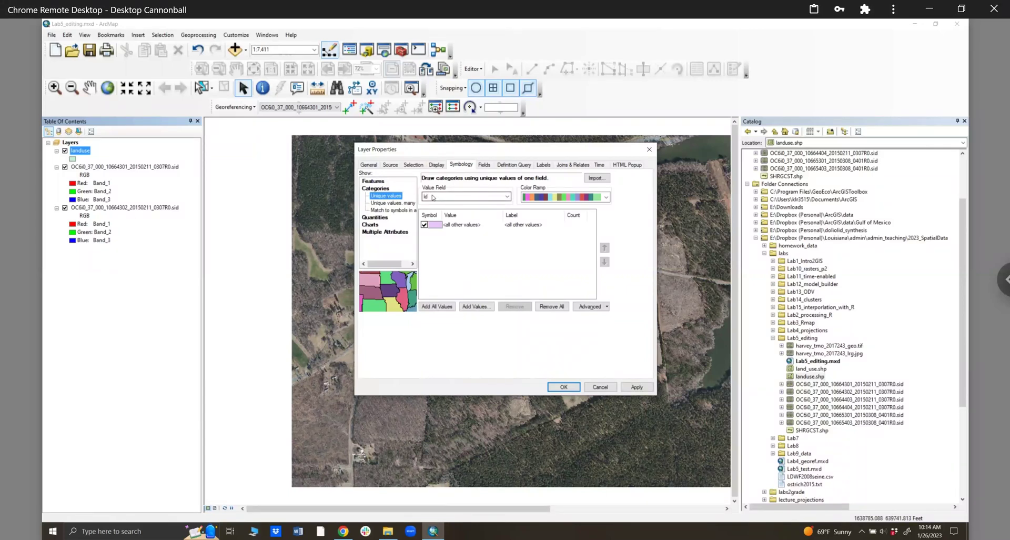
click(433, 199)
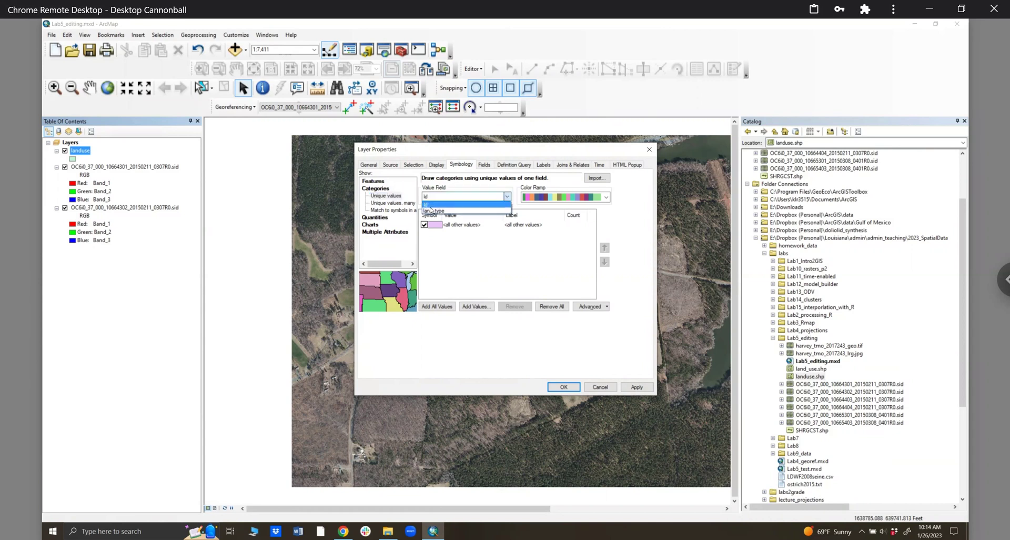
click(432, 210)
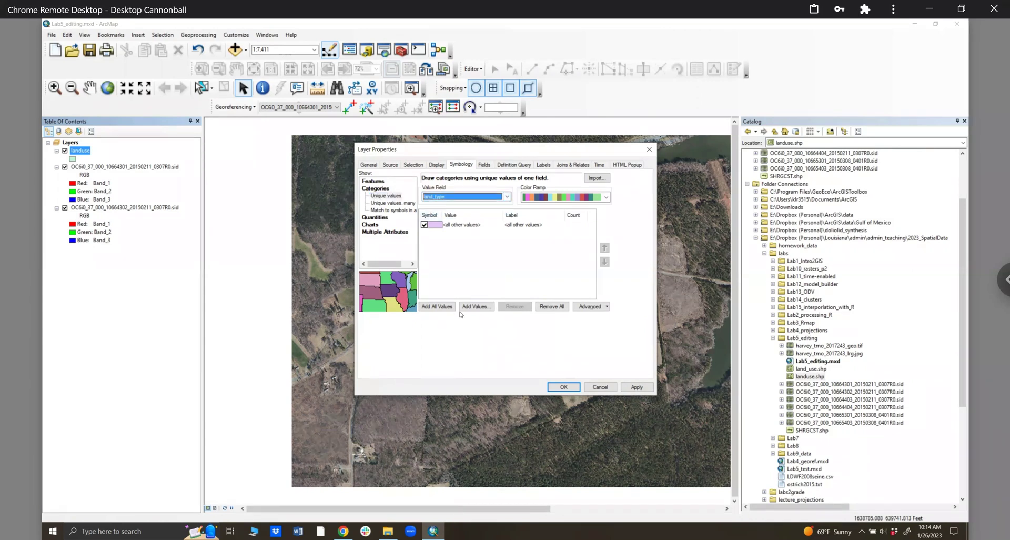
click(445, 306)
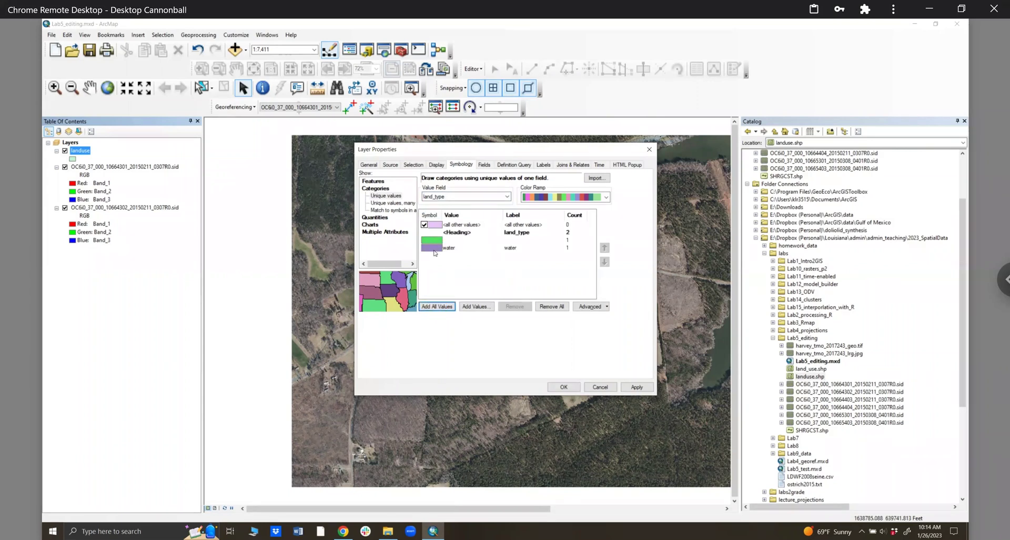
click(632, 387)
click(562, 388)
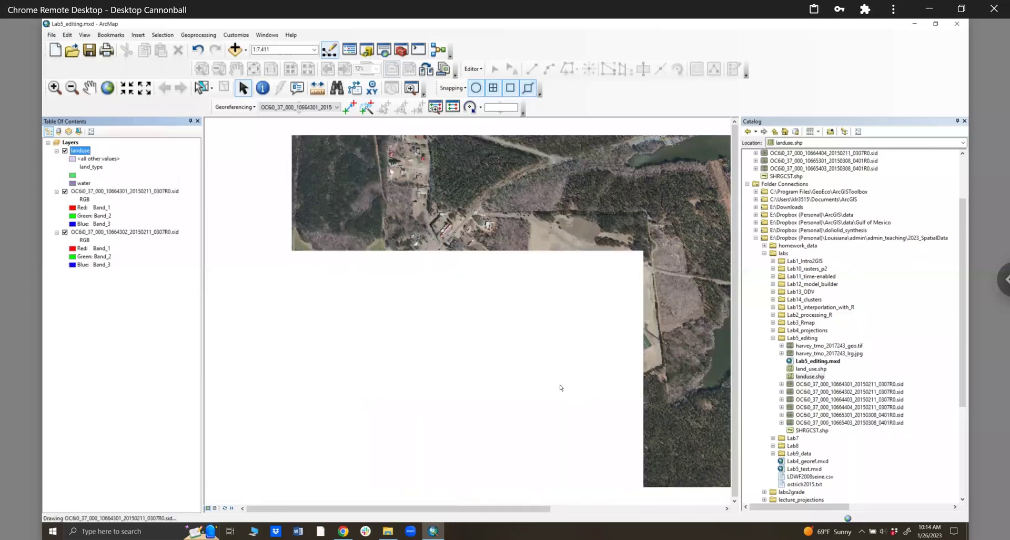
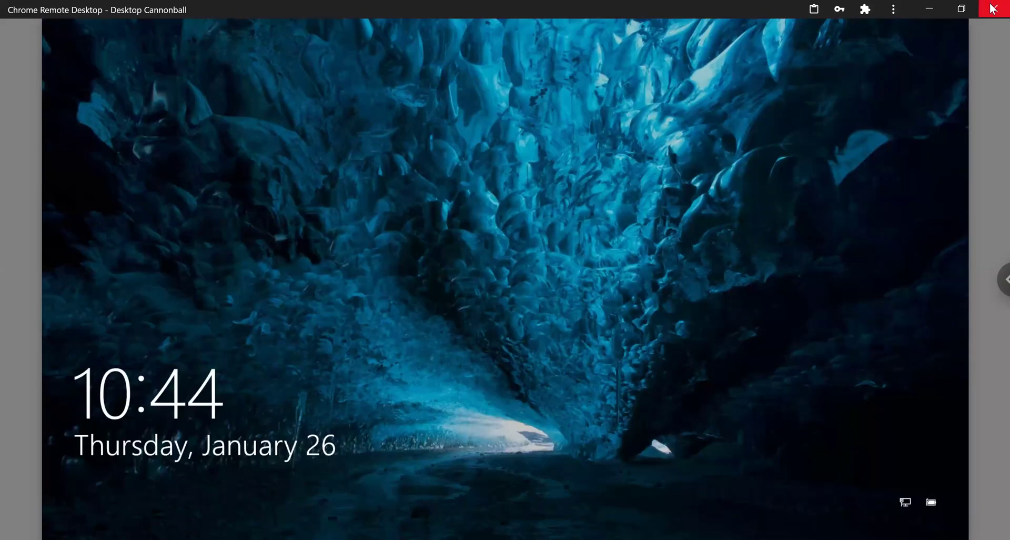
Close the Chrome Remote Desktop session.
click(993, 9)
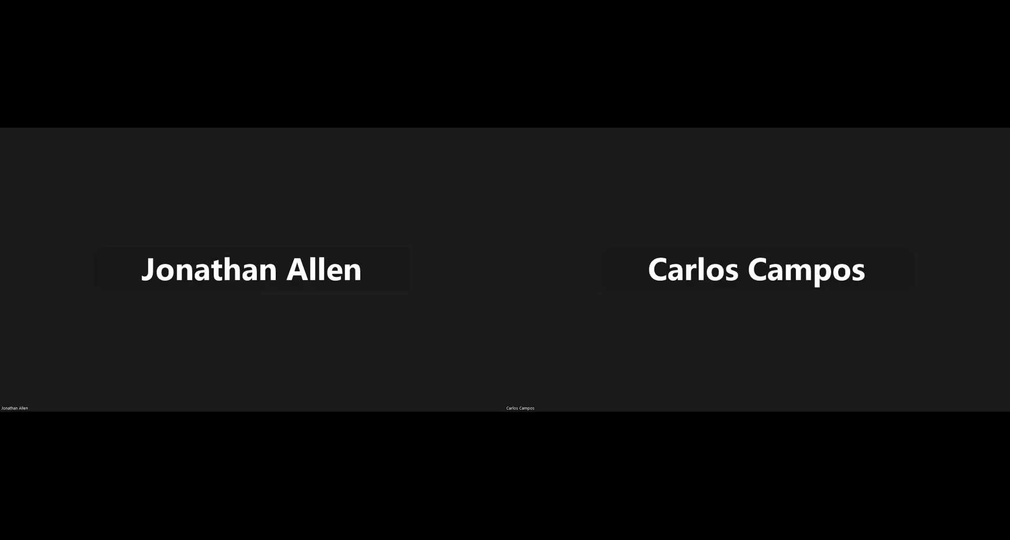